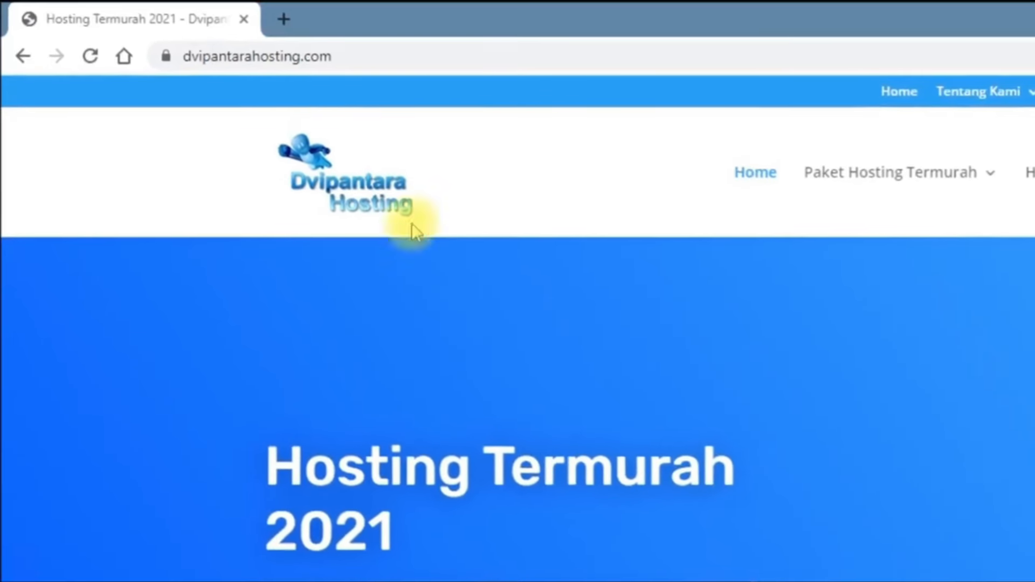
Reveal the site's full web address in the address bar
click(507, 59)
click(506, 59)
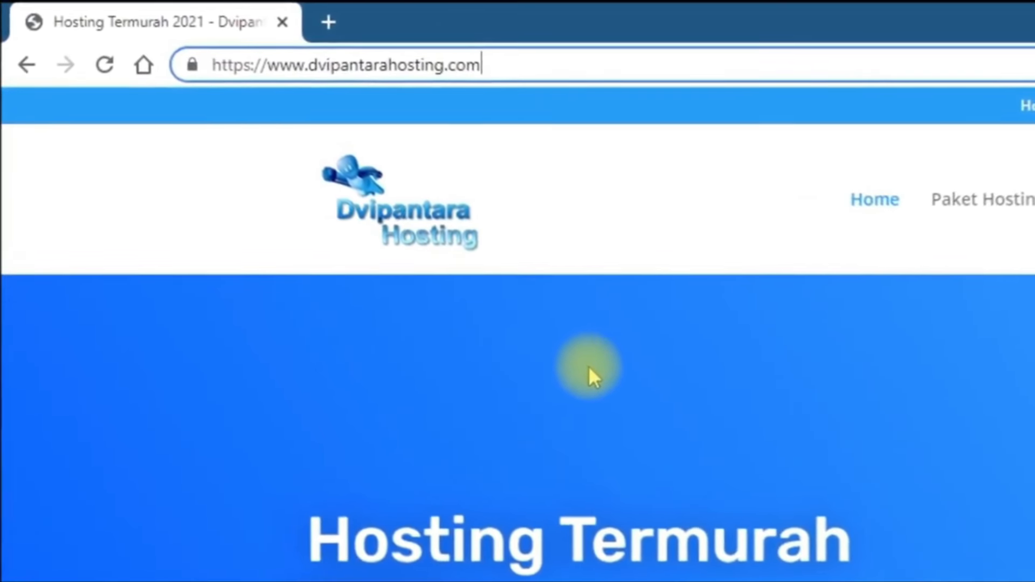
click(626, 387)
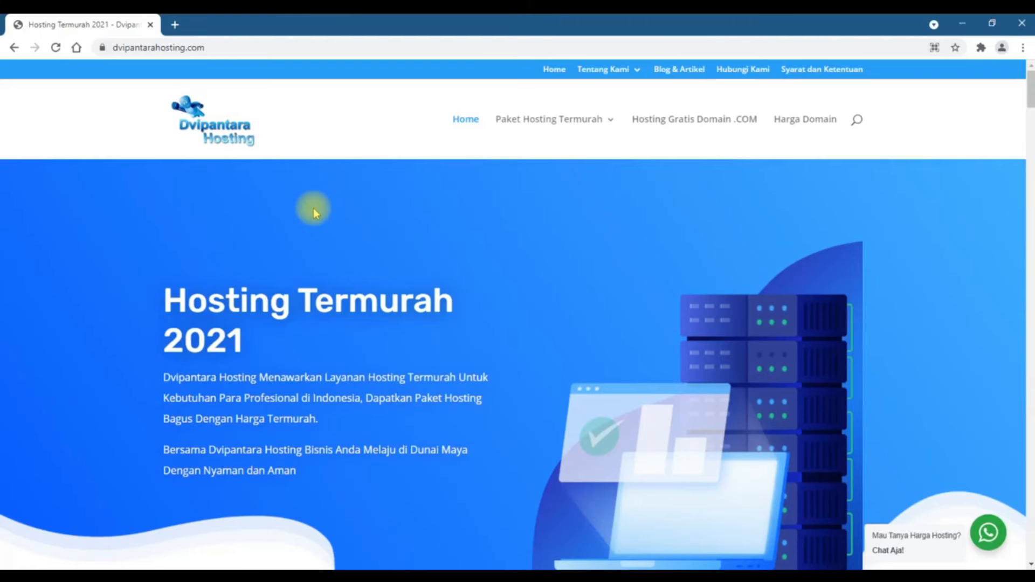
Go to the Hosting Plesk Eko page via Paket Hosting Termurah > Hosting Plesk
mouse_move(556, 142)
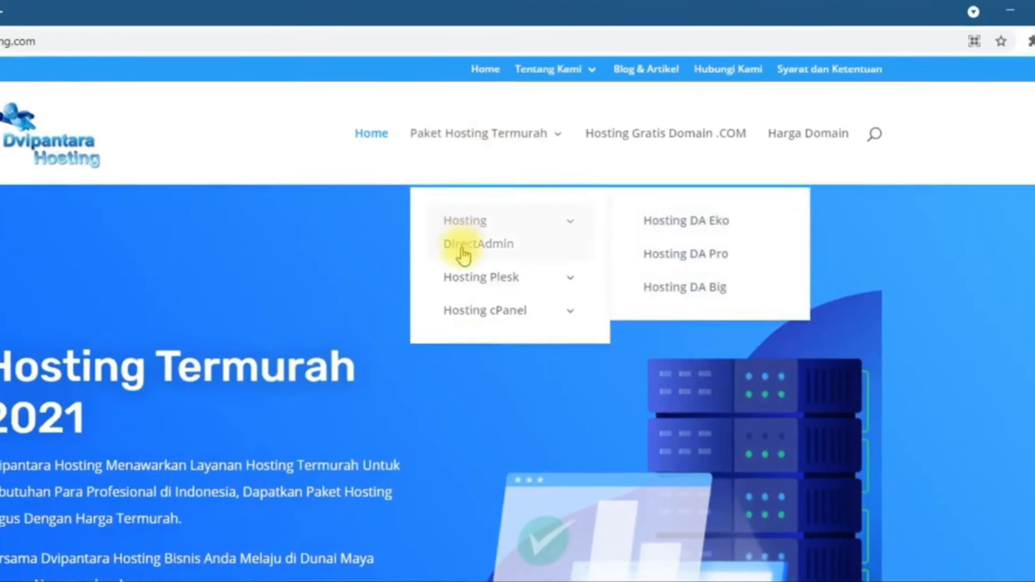
mouse_move(537, 238)
mouse_move(477, 240)
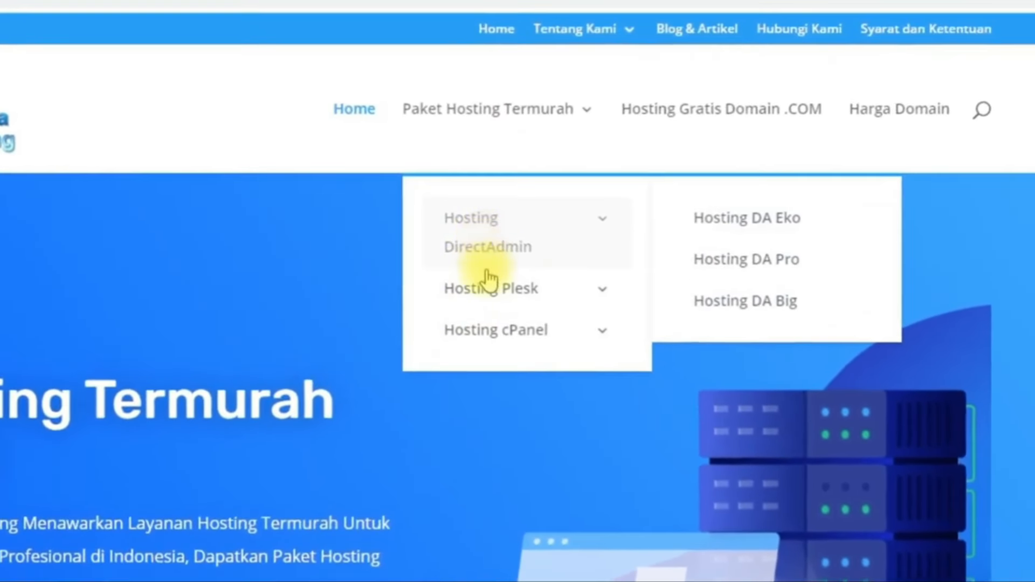
mouse_move(488, 291)
mouse_move(488, 335)
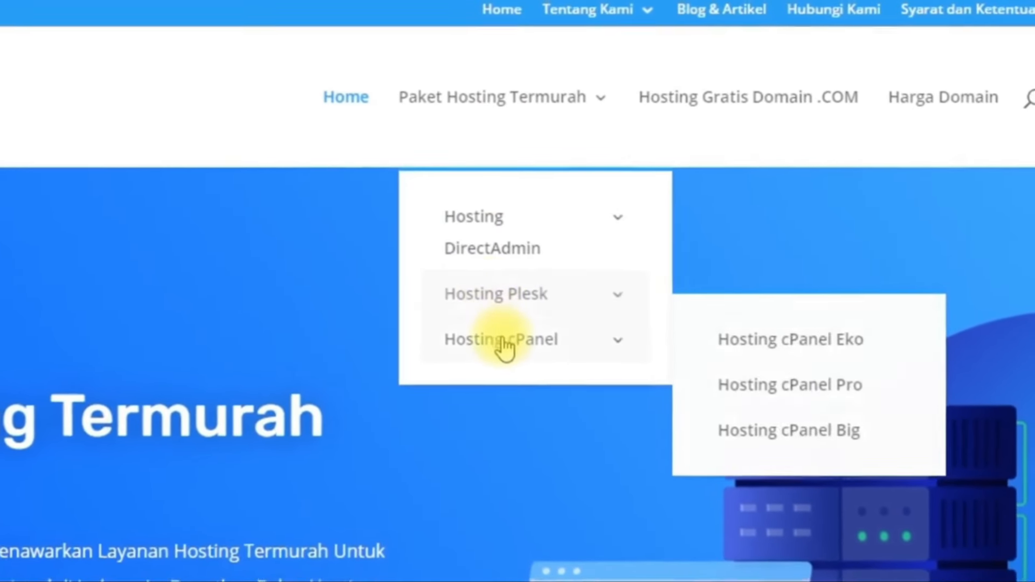
mouse_move(495, 230)
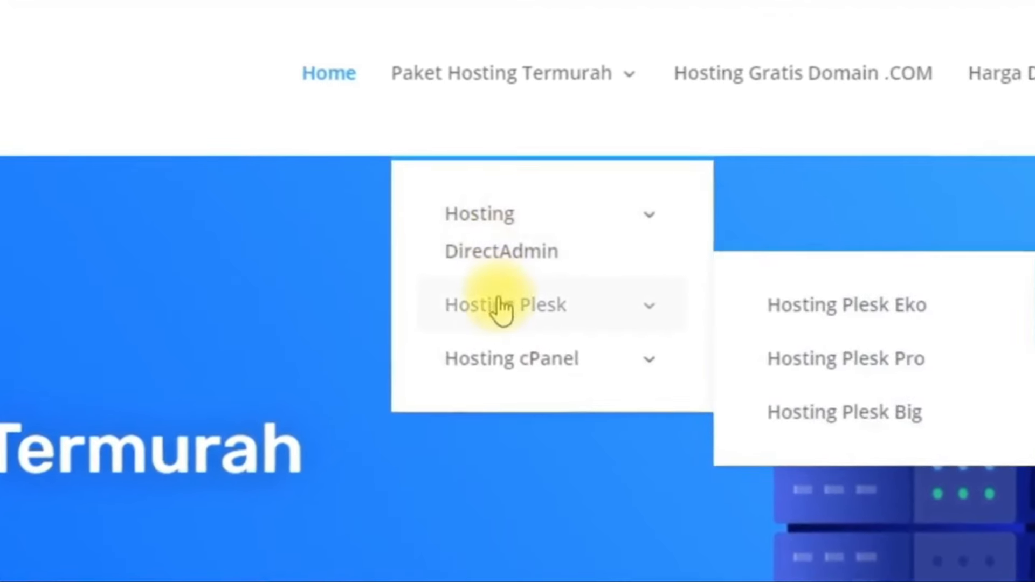
mouse_move(493, 357)
mouse_move(491, 267)
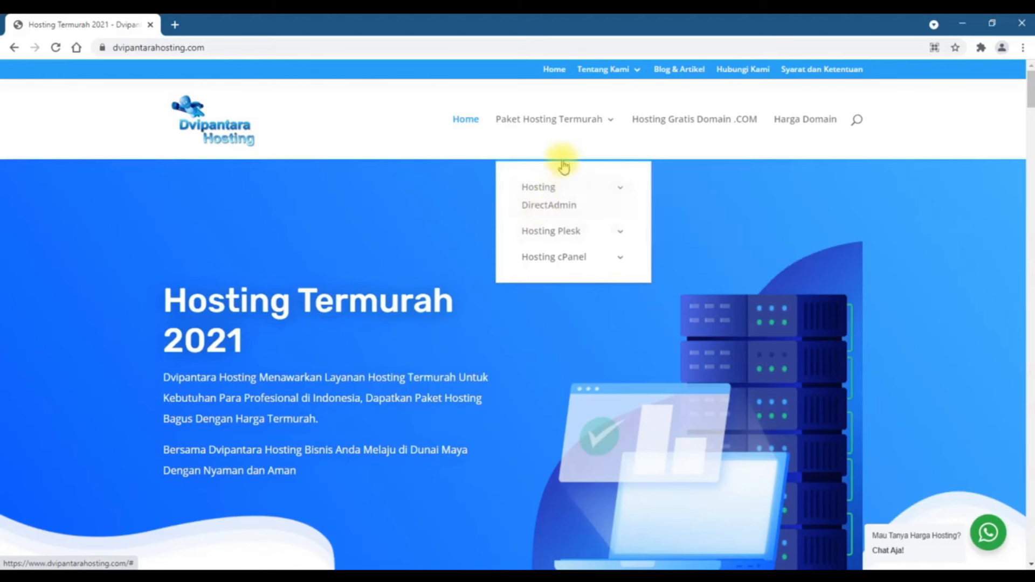
mouse_move(550, 240)
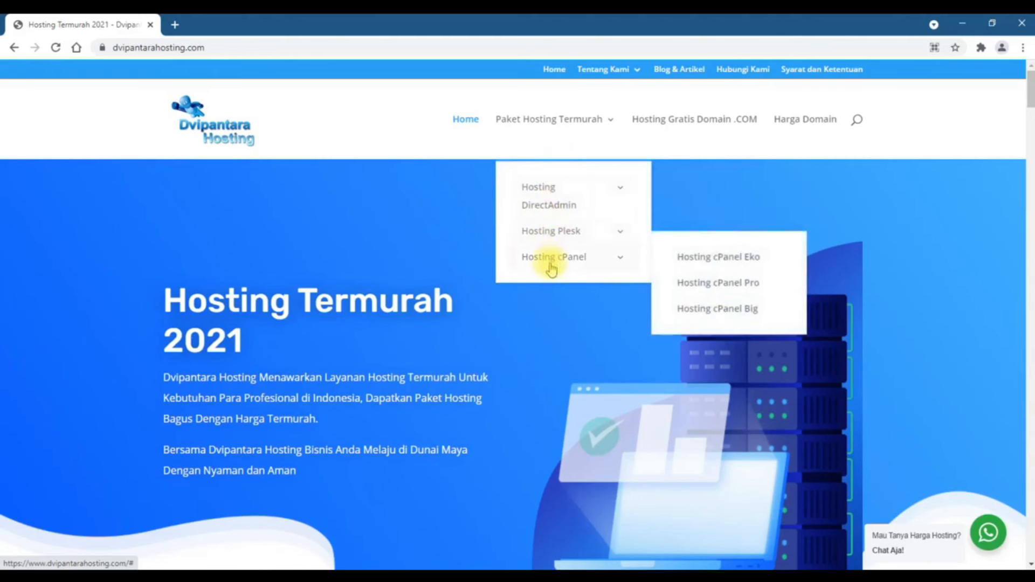
mouse_move(557, 192)
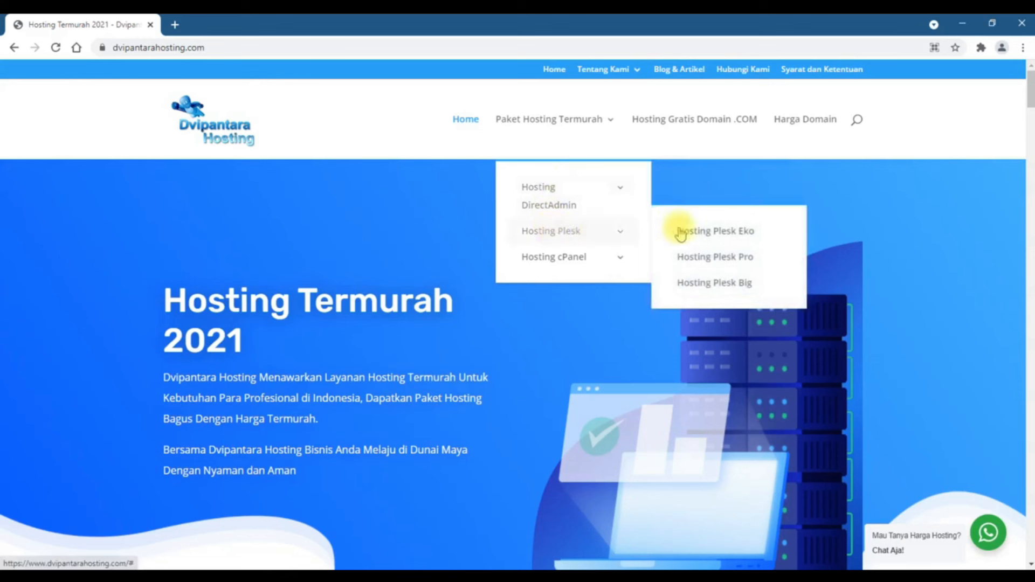
click(736, 236)
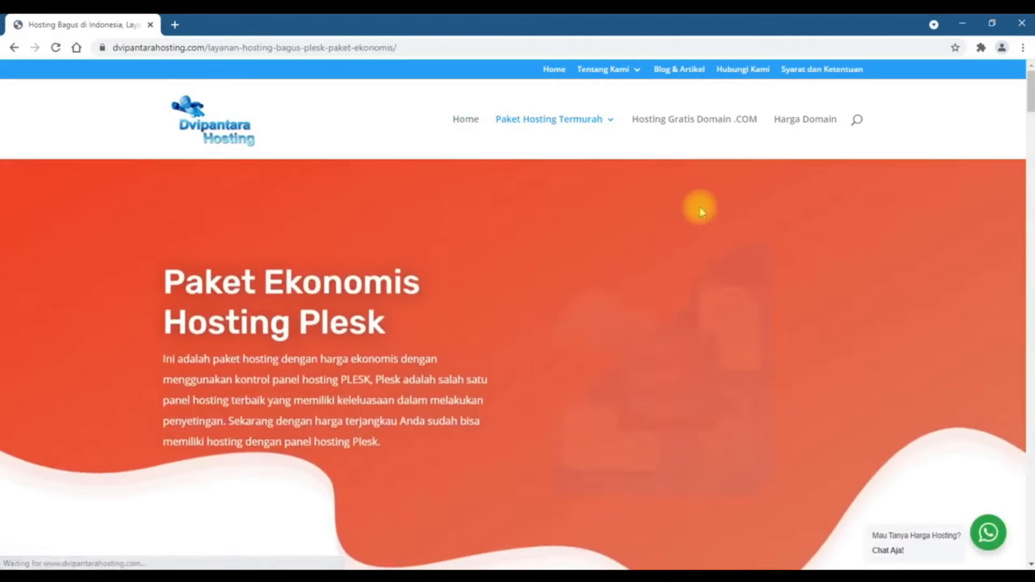
Scroll through the Plesk Eko price cards to compare the plan prices
scroll(701, 211, down, 4)
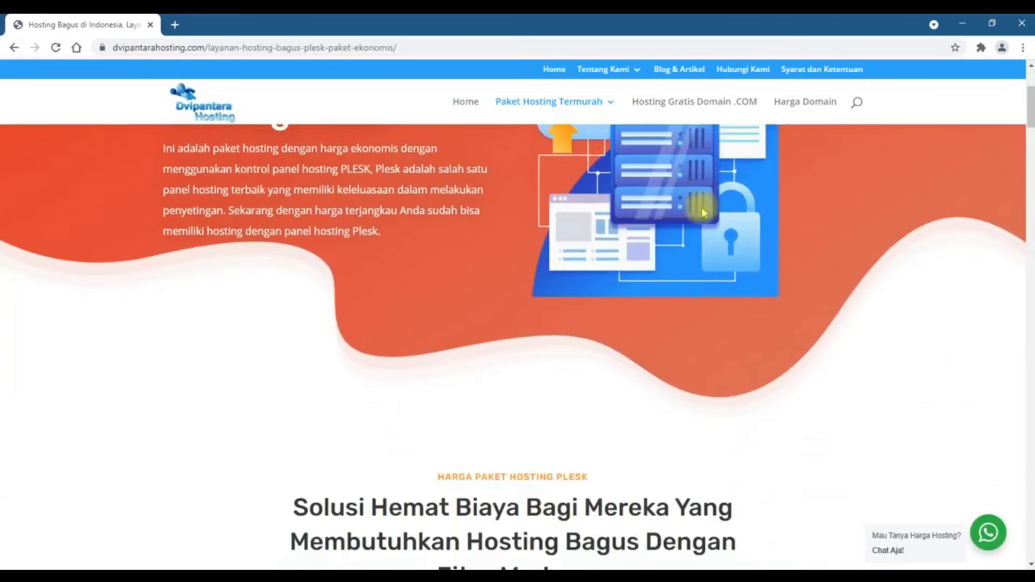
scroll(703, 212, down, 7)
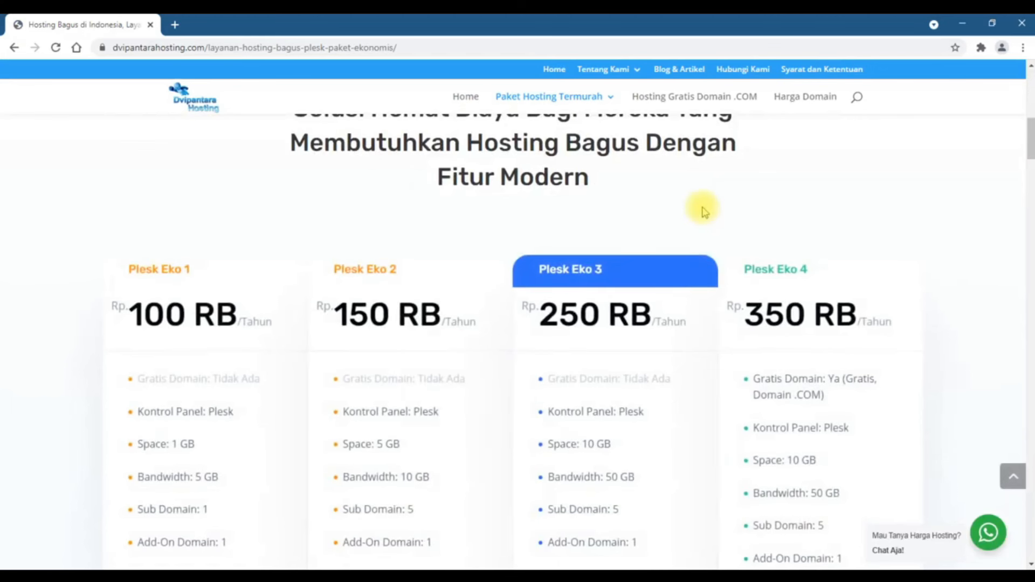
mouse_move(561, 108)
mouse_move(562, 147)
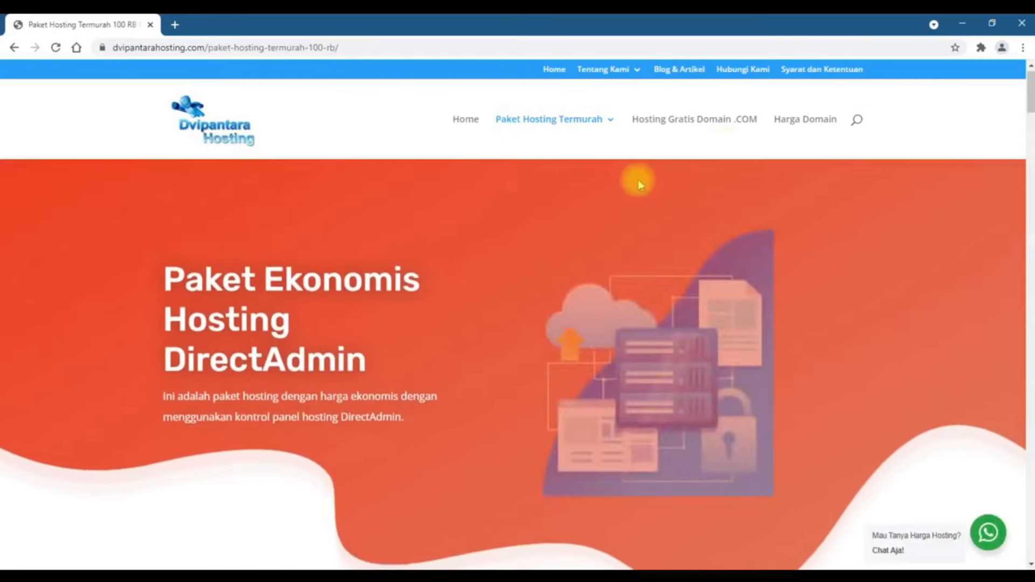
scroll(639, 180, down, 10)
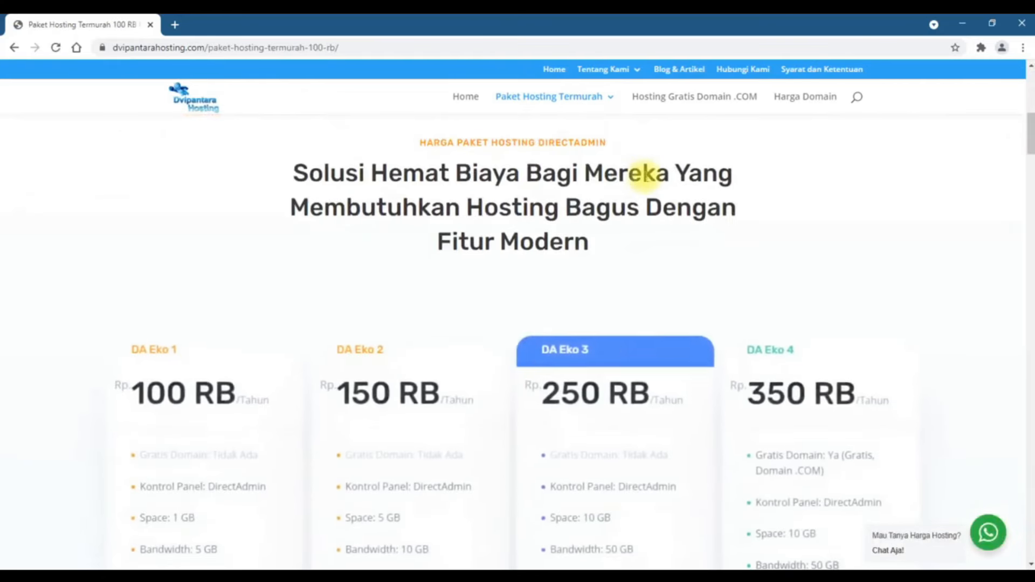
scroll(645, 176, down, 4)
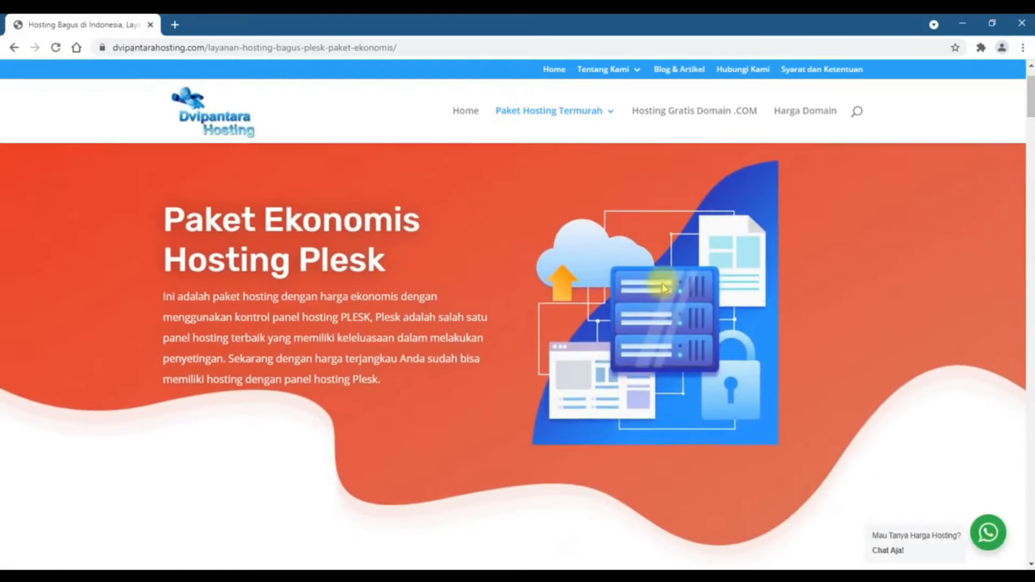
Review the Plesk Eko feature lists and choose BELI! under Plesk Eko 4
scroll(661, 283, down, 5)
scroll(665, 285, down, 3)
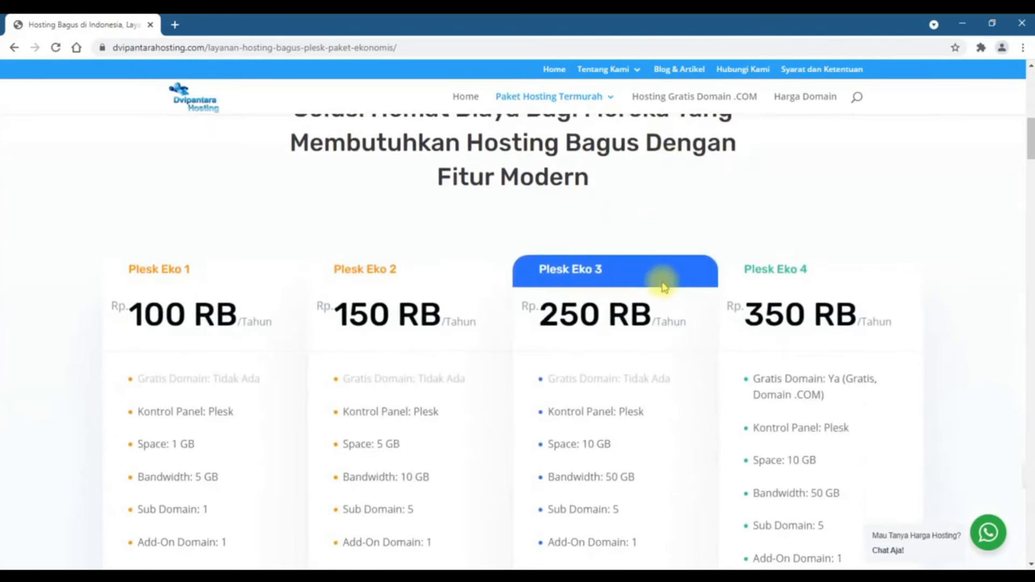
scroll(665, 286, down, 1)
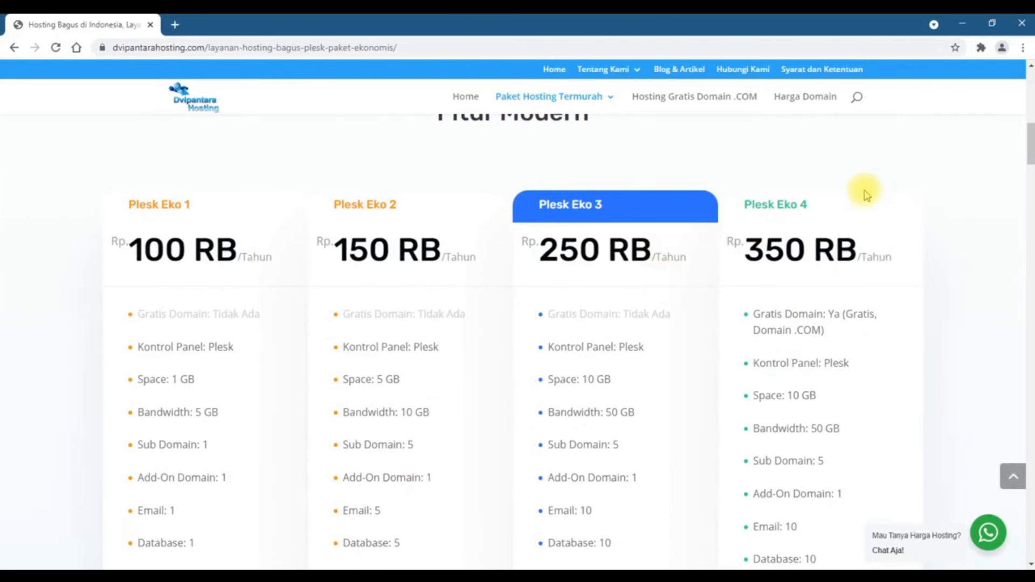
scroll(866, 195, down, 1)
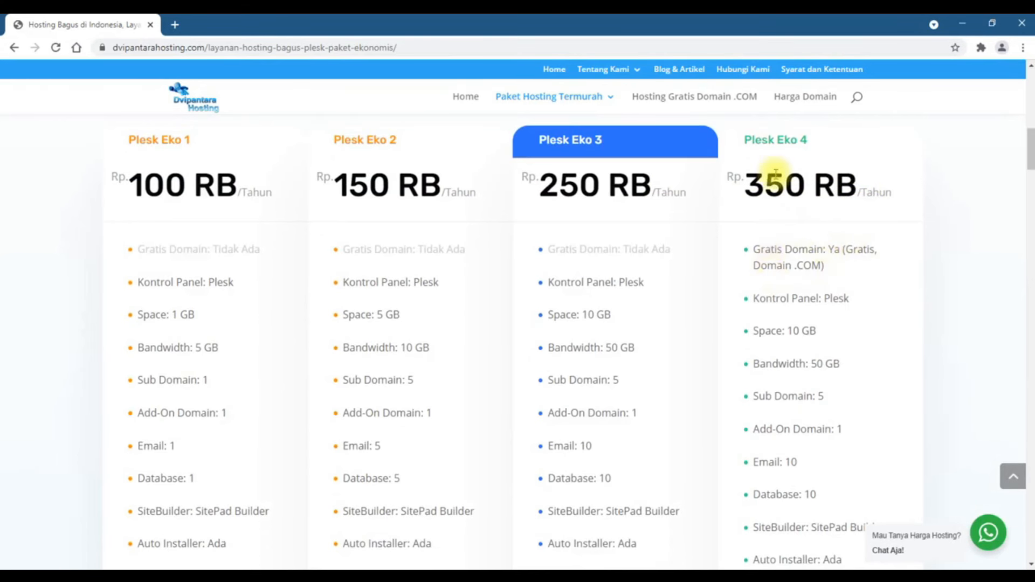
scroll(775, 173, down, 3)
scroll(775, 173, up, 4)
scroll(775, 176, down, 5)
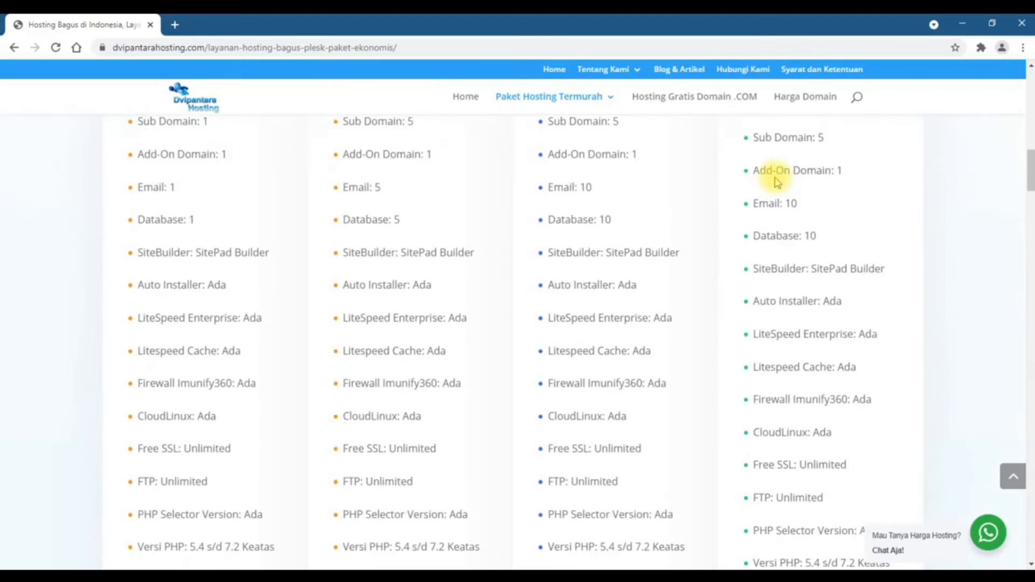
scroll(771, 171, up, 2)
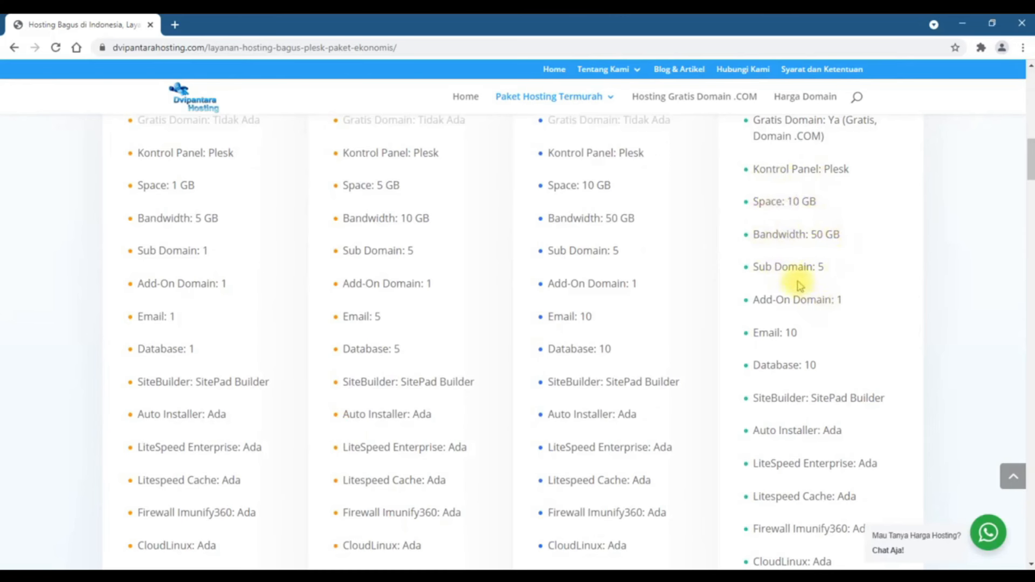
scroll(800, 286, down, 5)
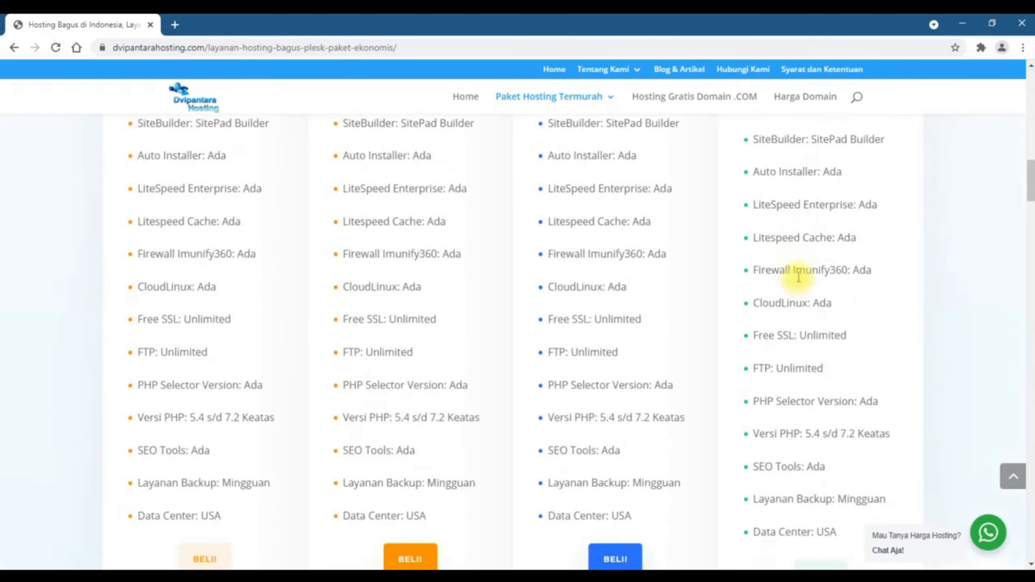
scroll(798, 275, down, 4)
scroll(798, 275, up, 8)
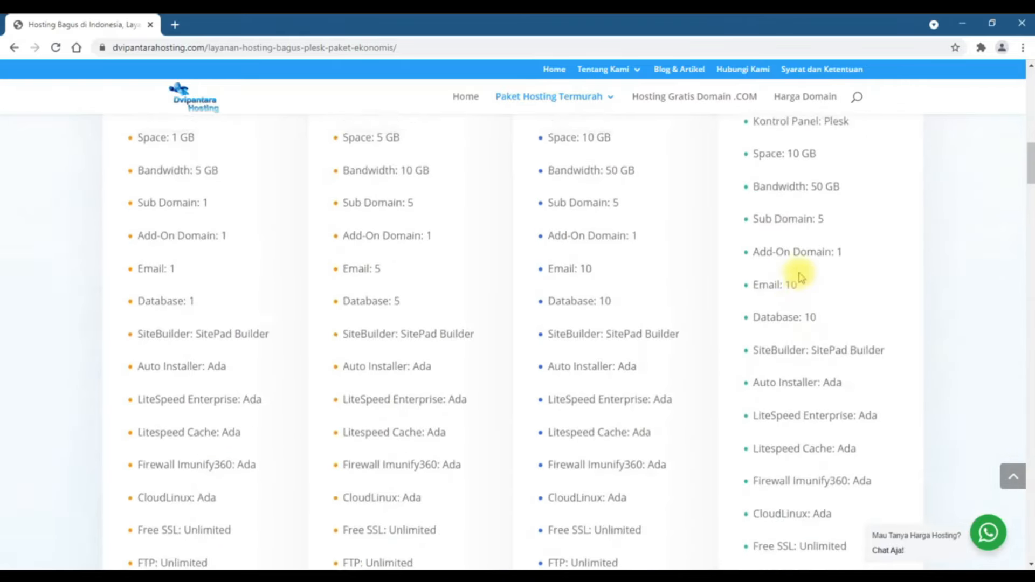
scroll(801, 277, up, 4)
scroll(800, 277, down, 4)
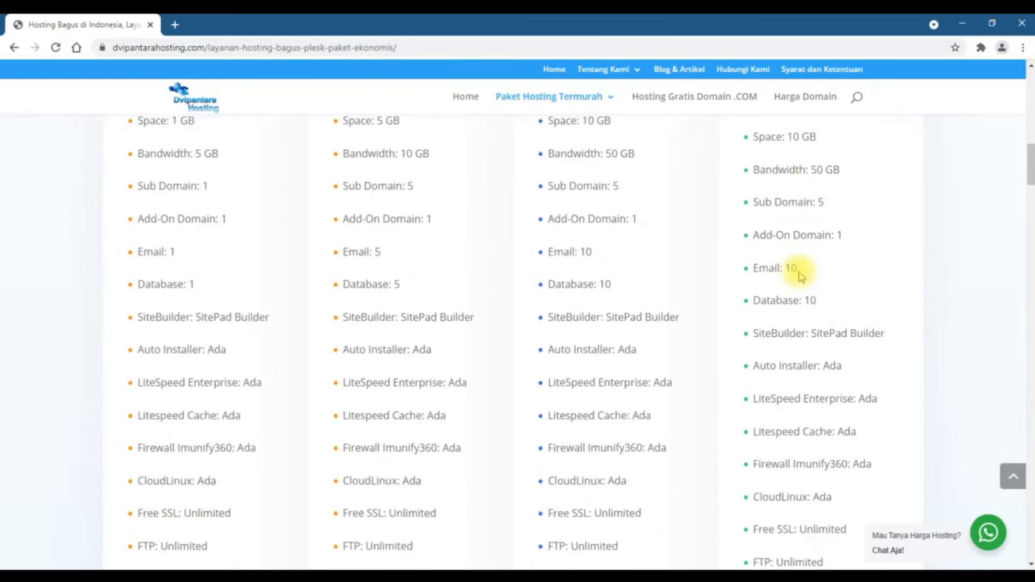
scroll(801, 276, down, 10)
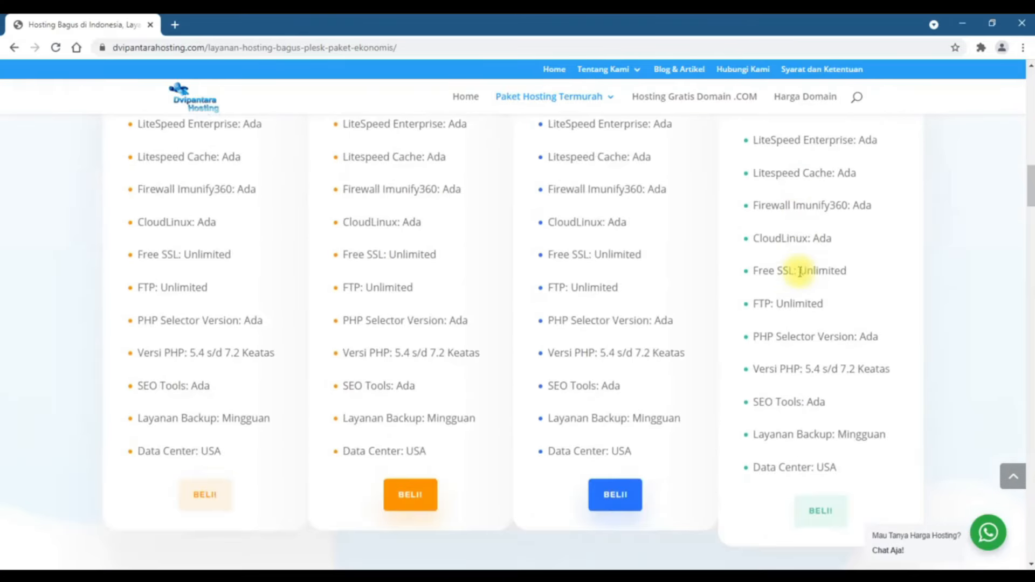
scroll(801, 273, up, 1)
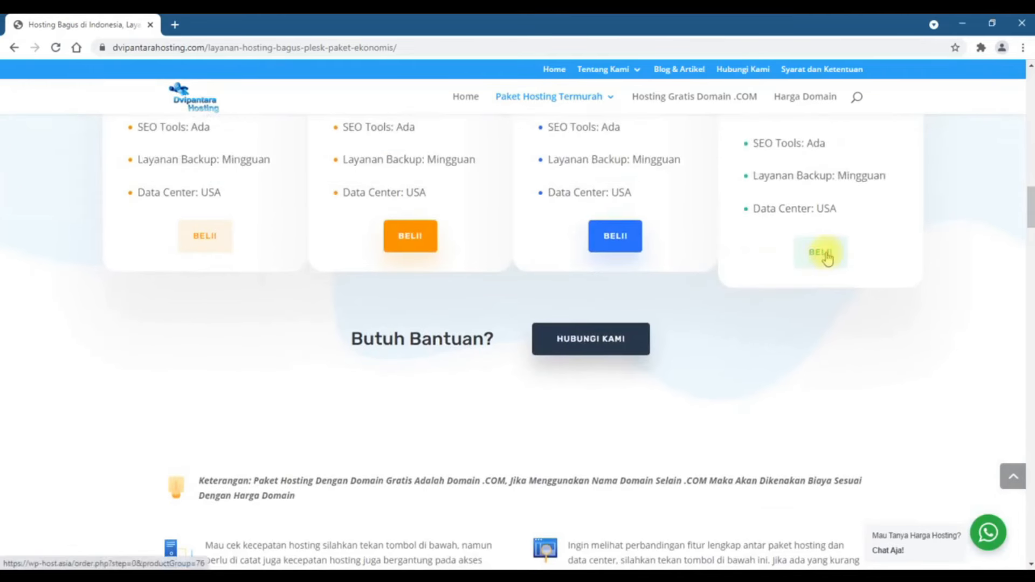
click(827, 258)
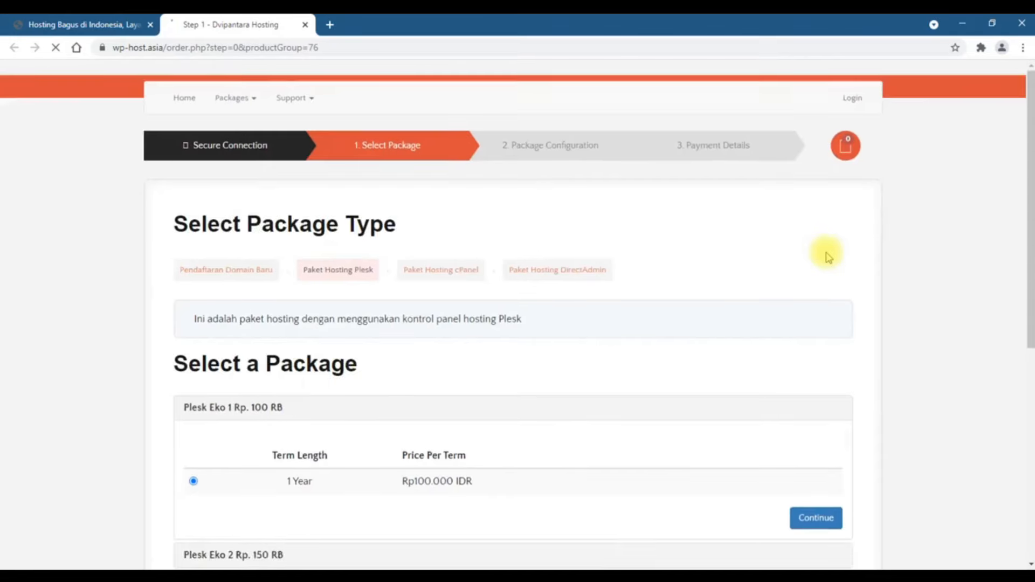
Select Plesk Eko 4 at Rp. 350 RB for 1 Year and continue to domain registration
scroll(829, 258, down, 5)
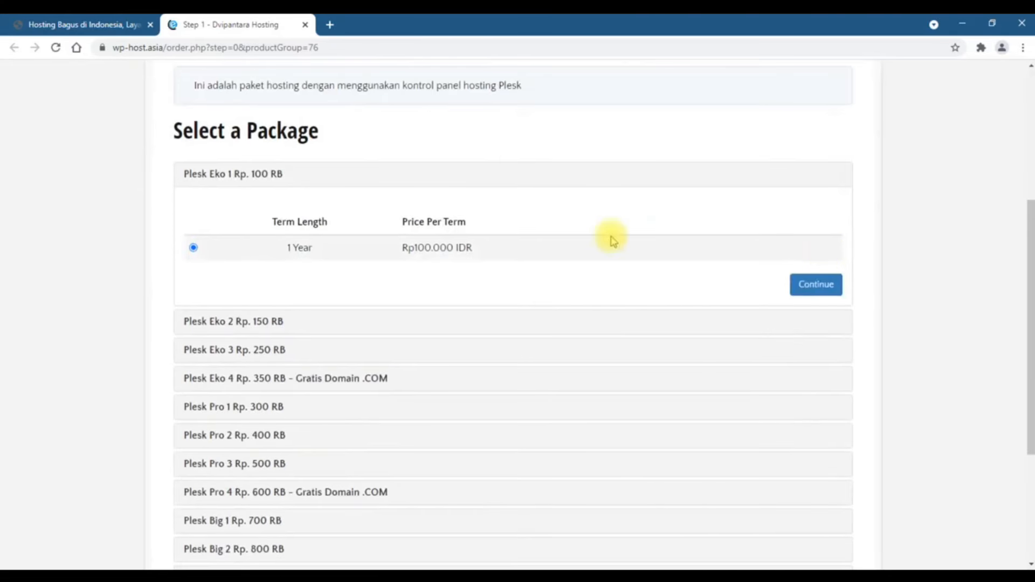
scroll(613, 241, down, 3)
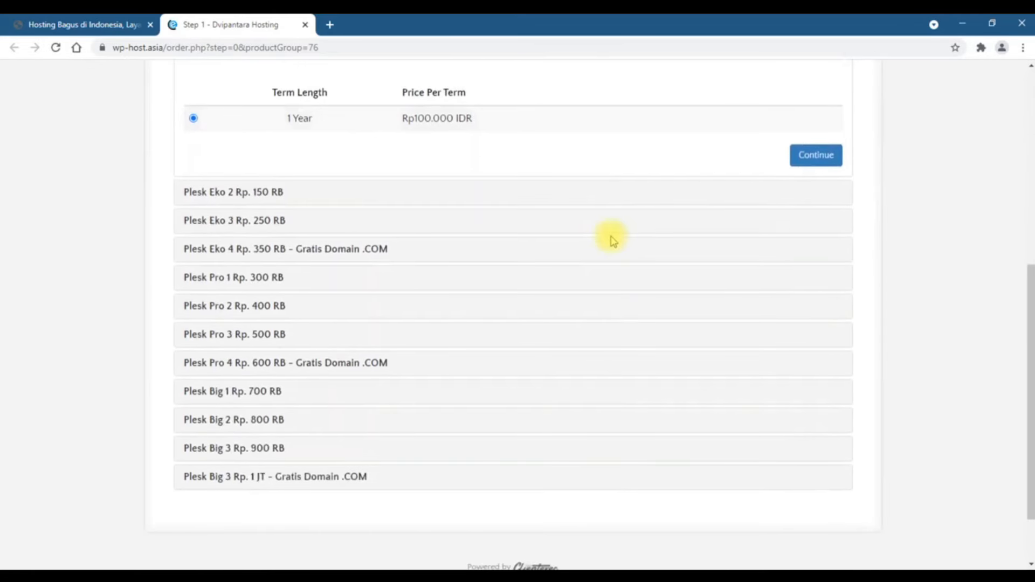
click(277, 253)
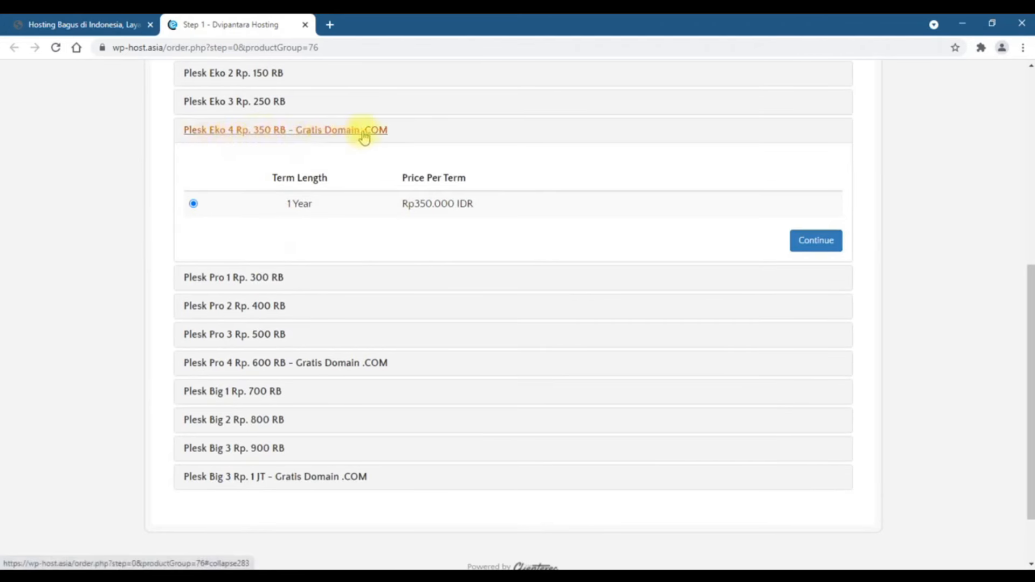
click(828, 251)
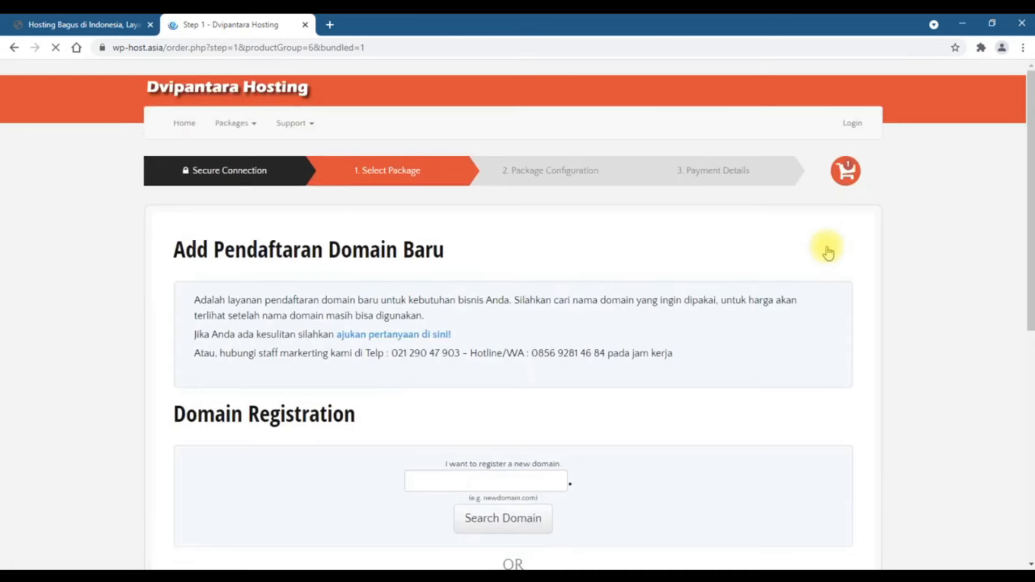
Search for a new domain name beginning 'su' with the .net extension
scroll(735, 250, down, 3)
scroll(734, 249, down, 2)
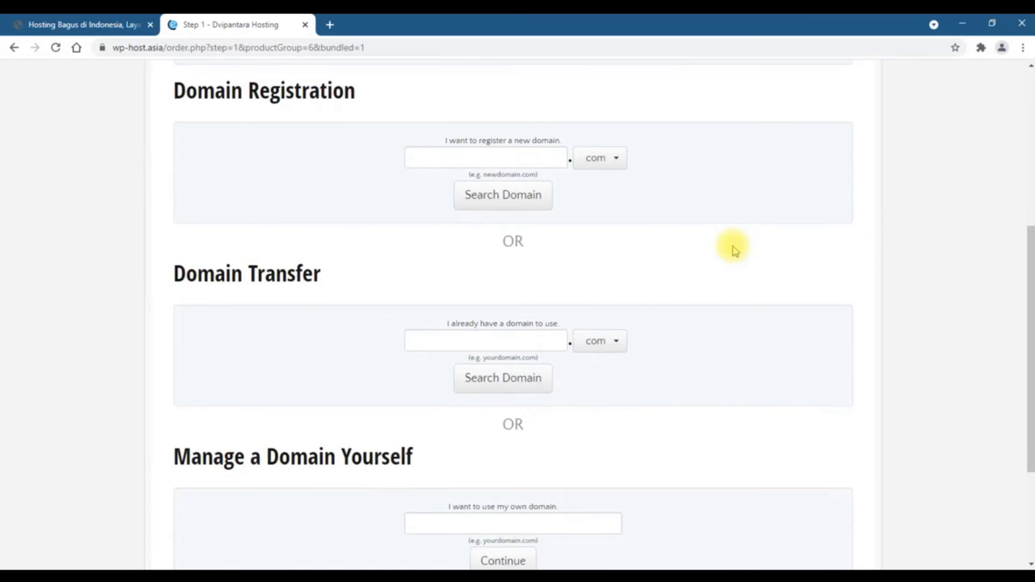
click(522, 154)
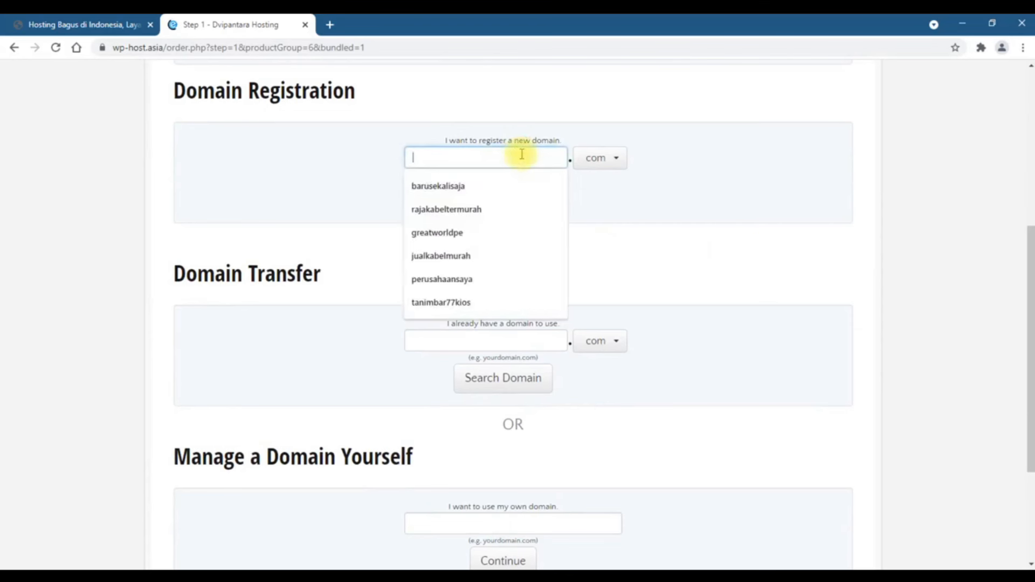
text(surahman)
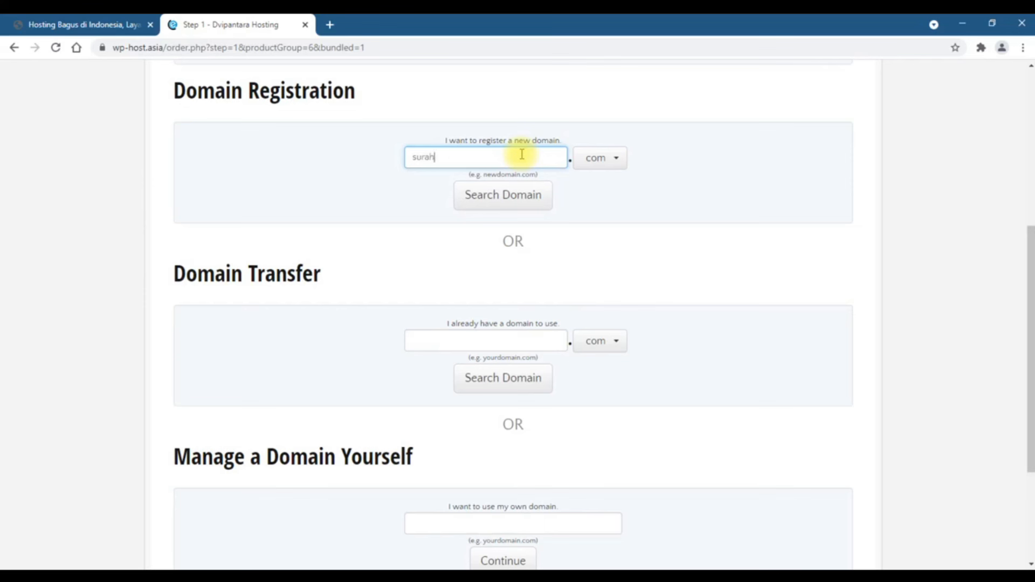
click(615, 157)
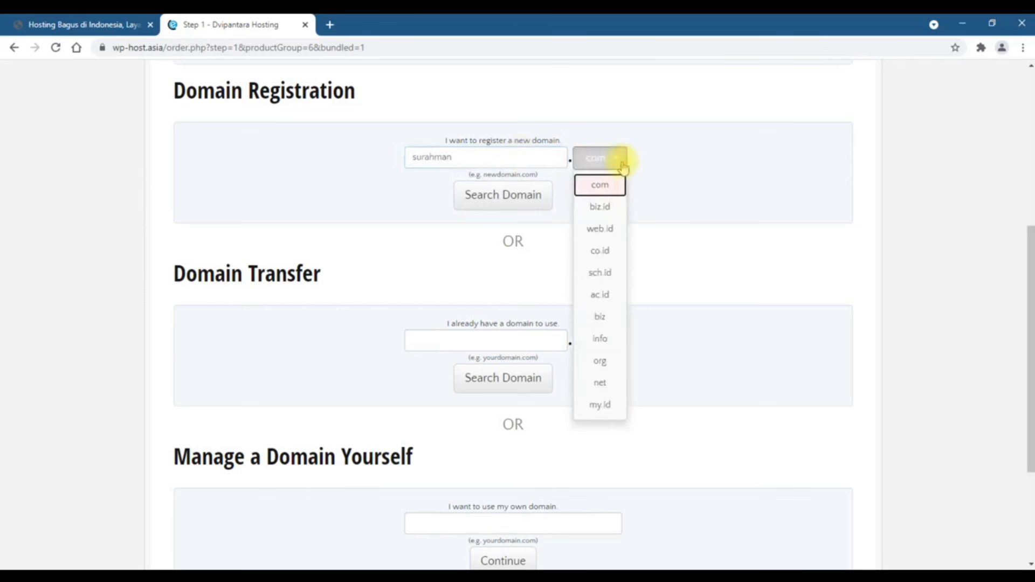
click(616, 384)
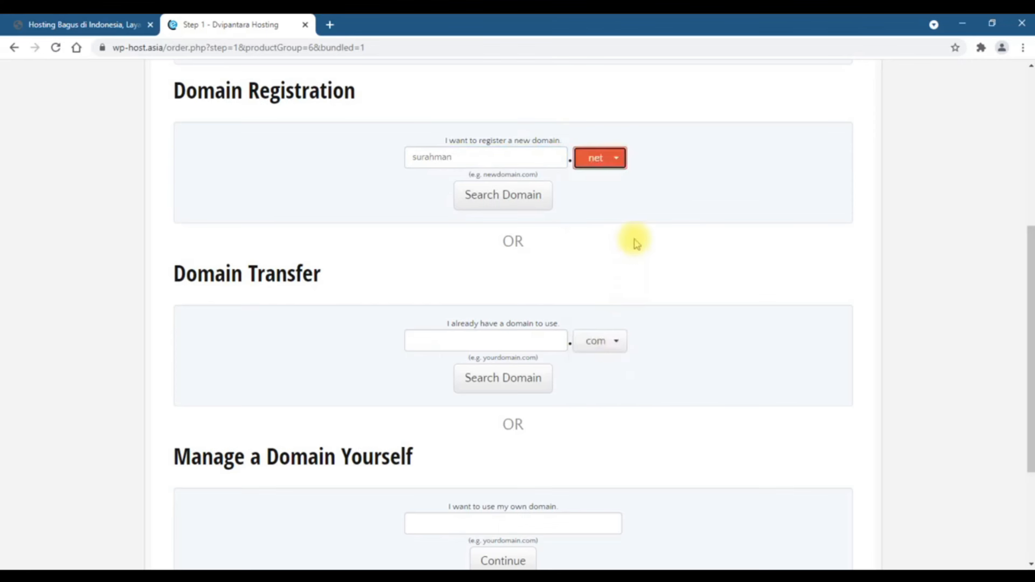
click(523, 201)
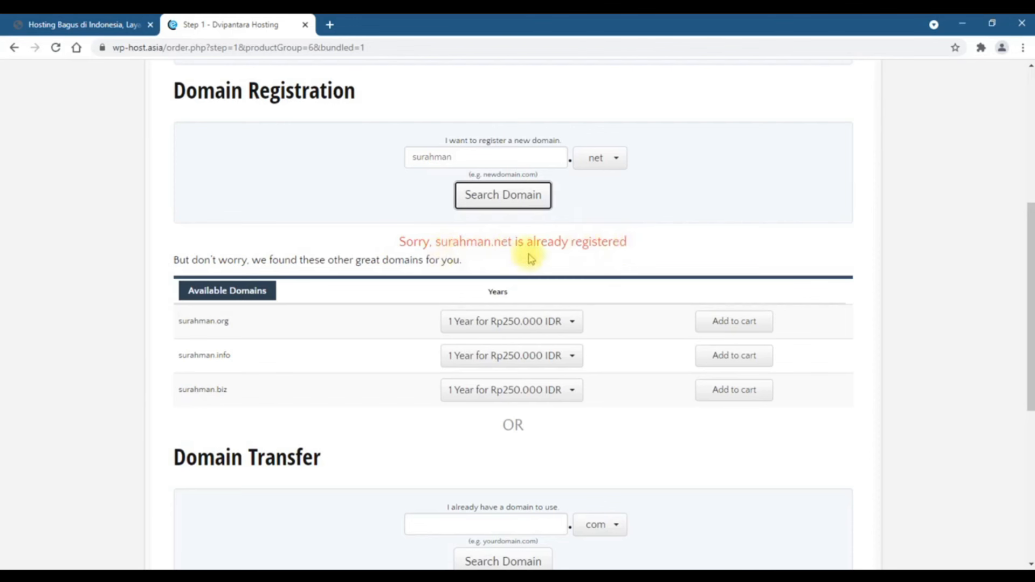
Replace the name with the suggested perusahaansaya, switch the extension to .com, and search
drag(451, 157, 375, 165)
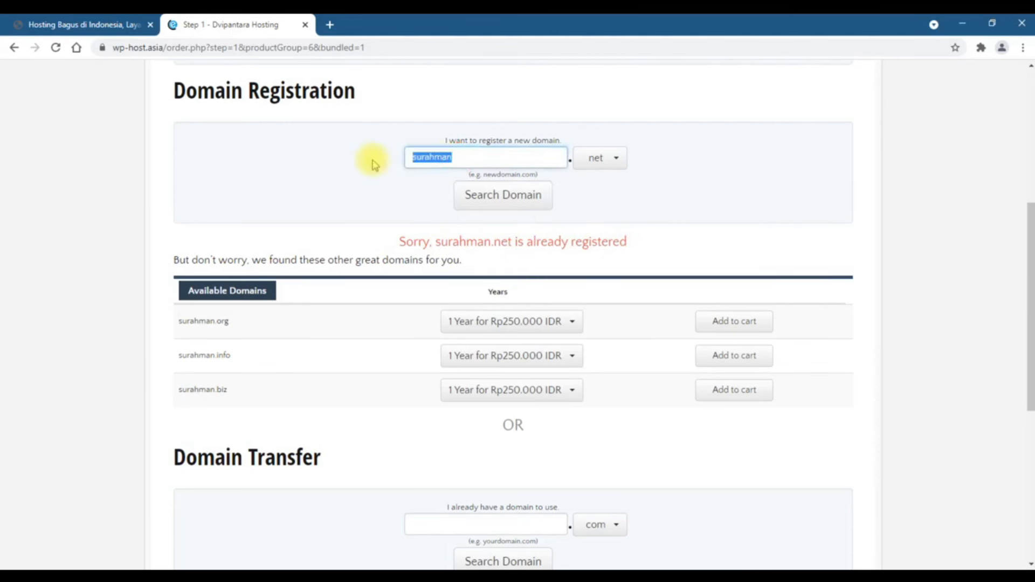
text(peru)
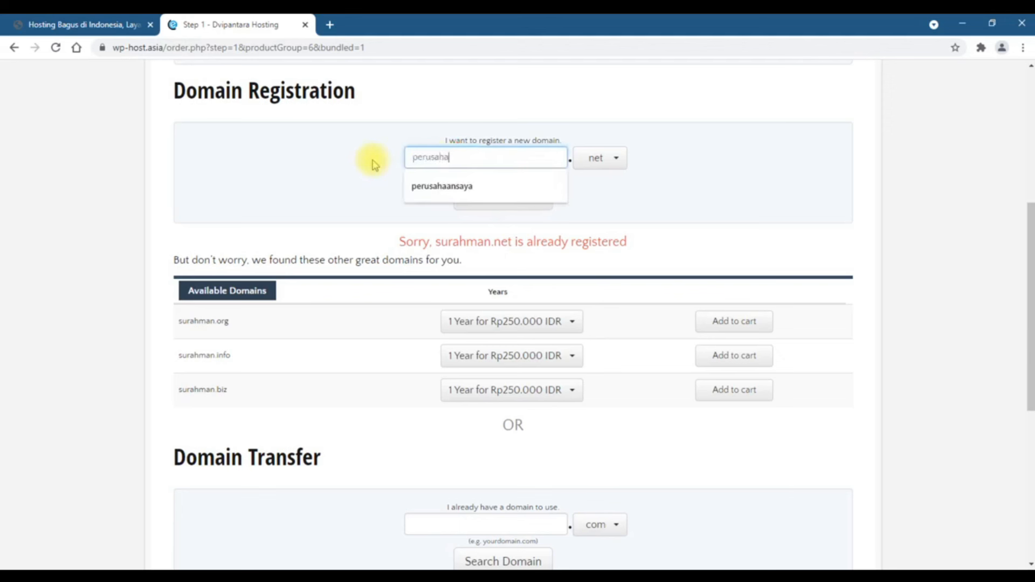
key(Down)
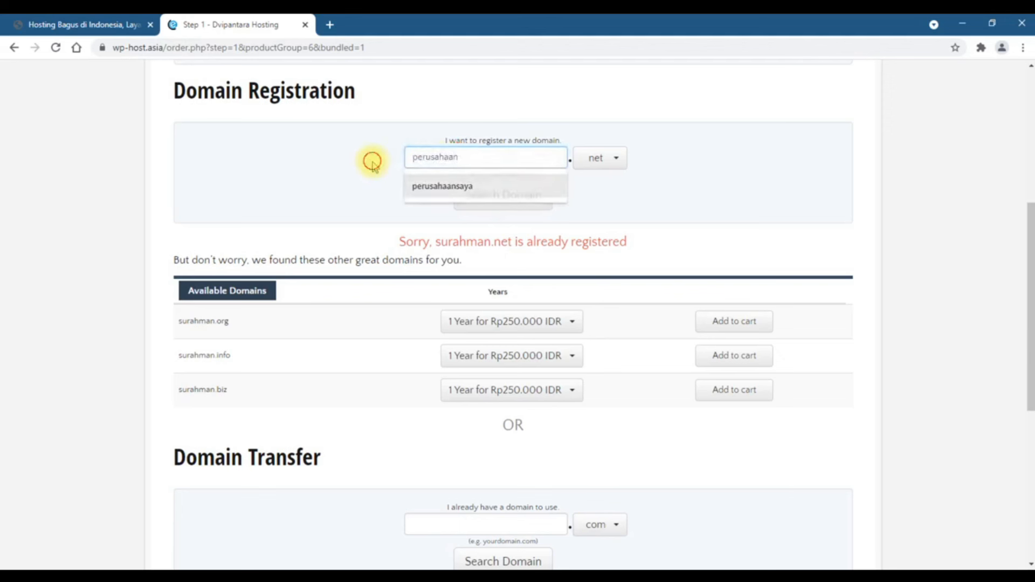
click(466, 157)
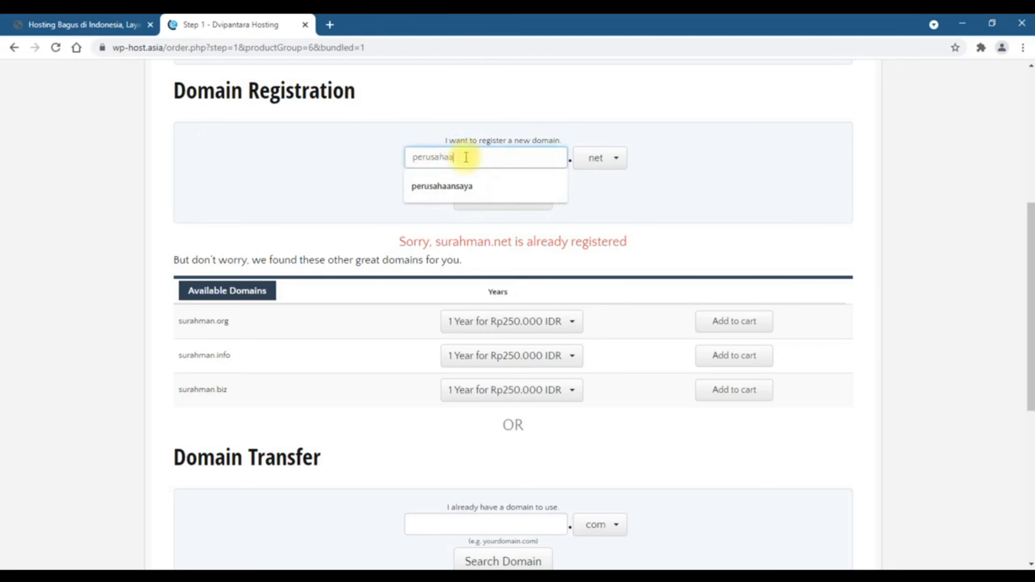
click(599, 158)
click(604, 184)
click(521, 202)
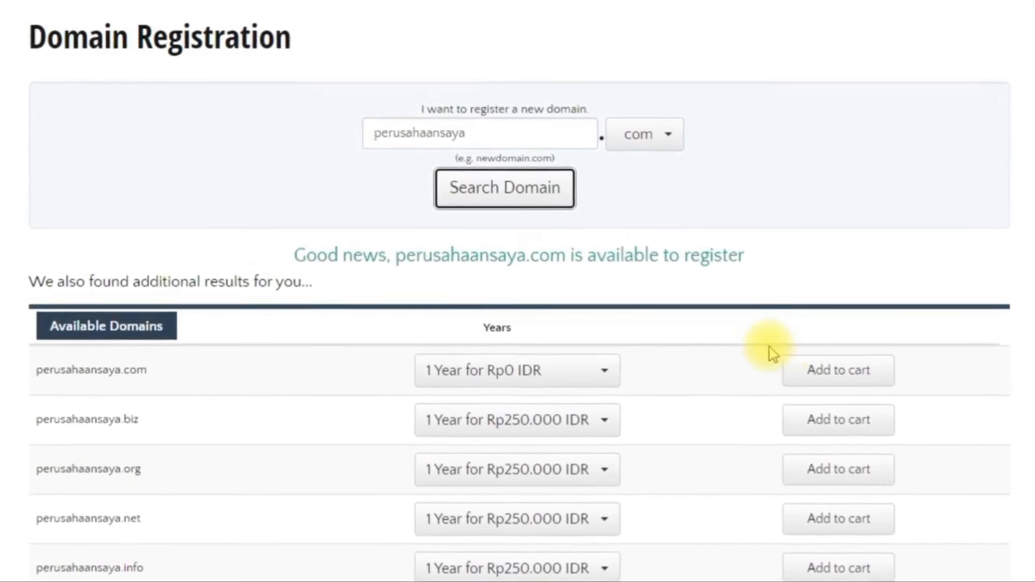
Add perusahaansaya.com to the cart and continue to checkout, reviewing the Rp350.000 IDR summary
click(852, 375)
click(837, 378)
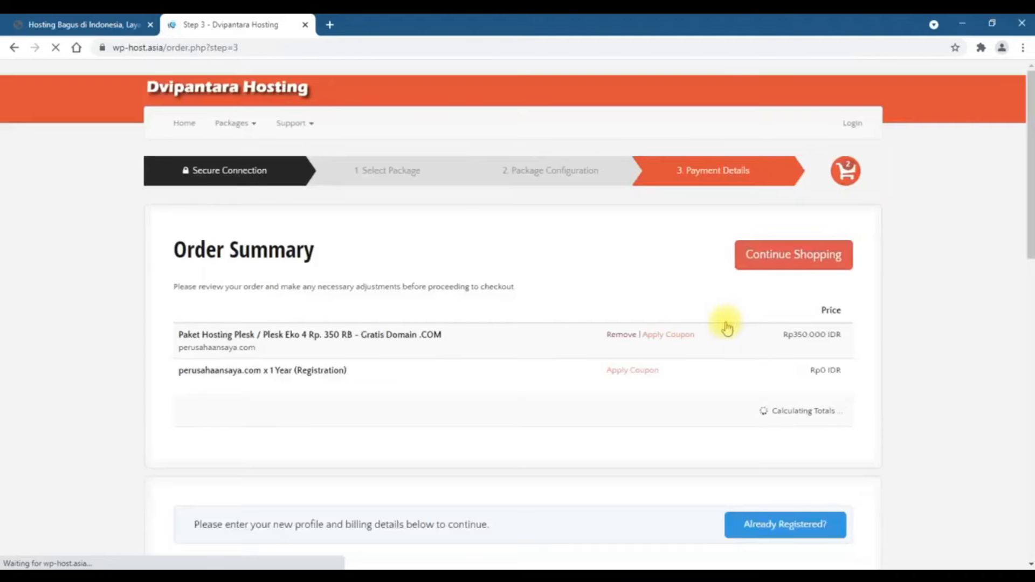
scroll(205, 315, down, 2)
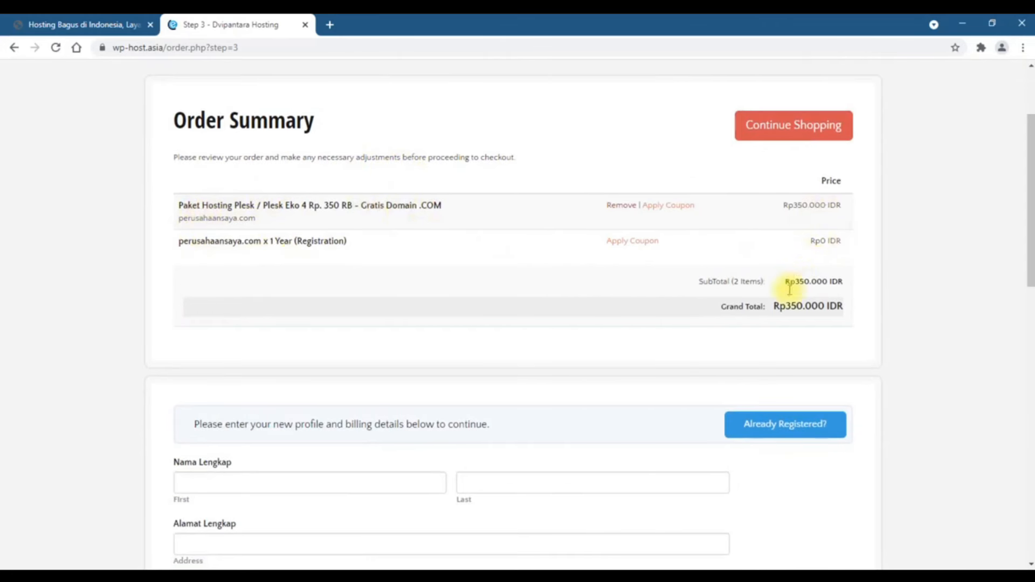
scroll(859, 310, down, 5)
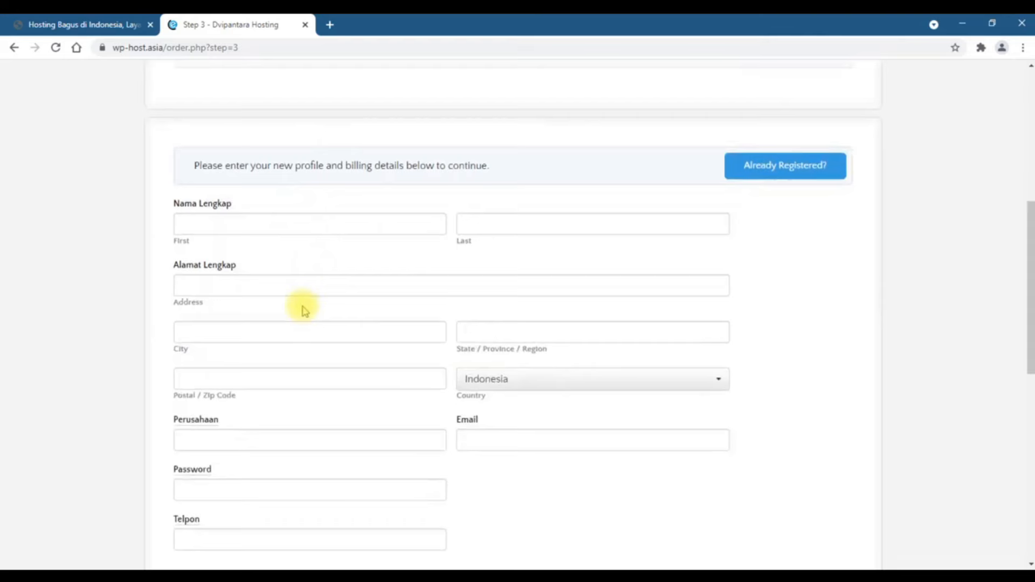
scroll(305, 311, down, 5)
scroll(305, 311, up, 6)
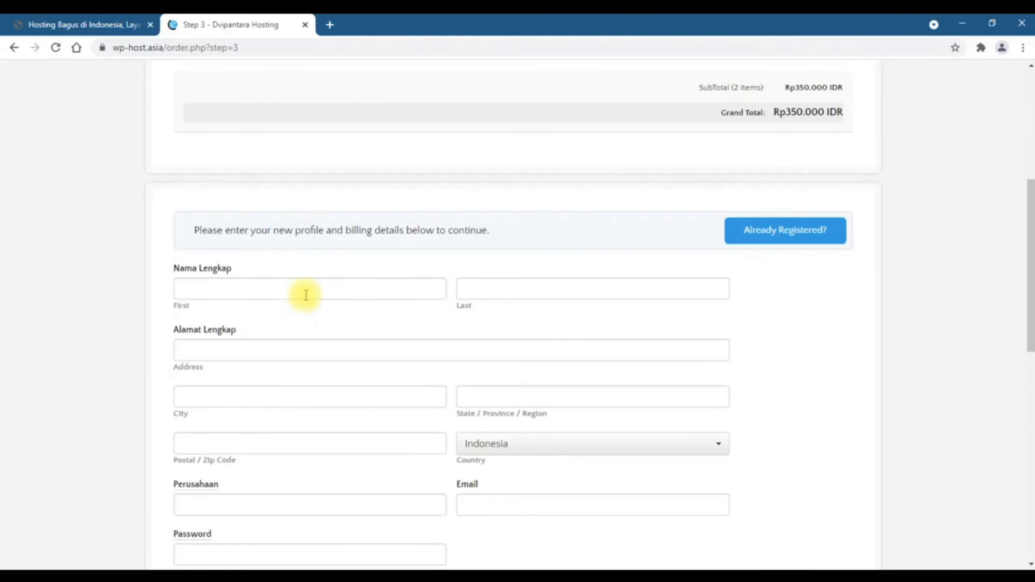
scroll(282, 356, down, 2)
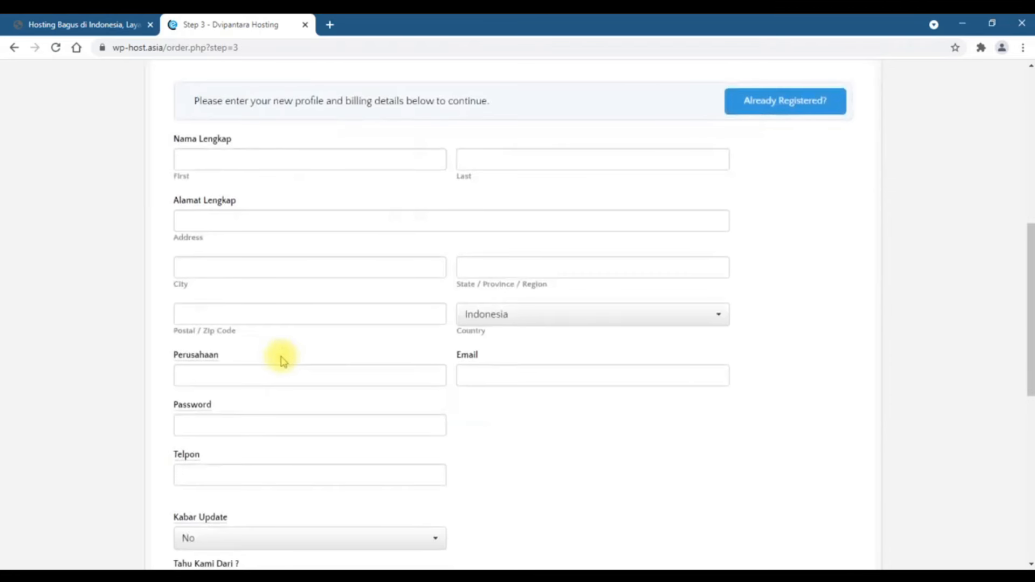
scroll(282, 360, up, 6)
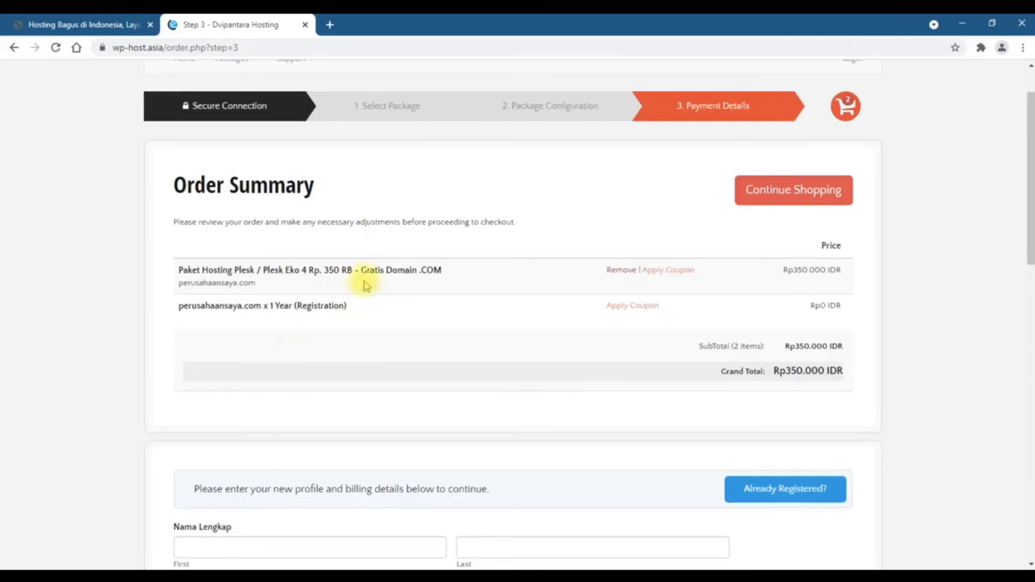
scroll(273, 306, down, 4)
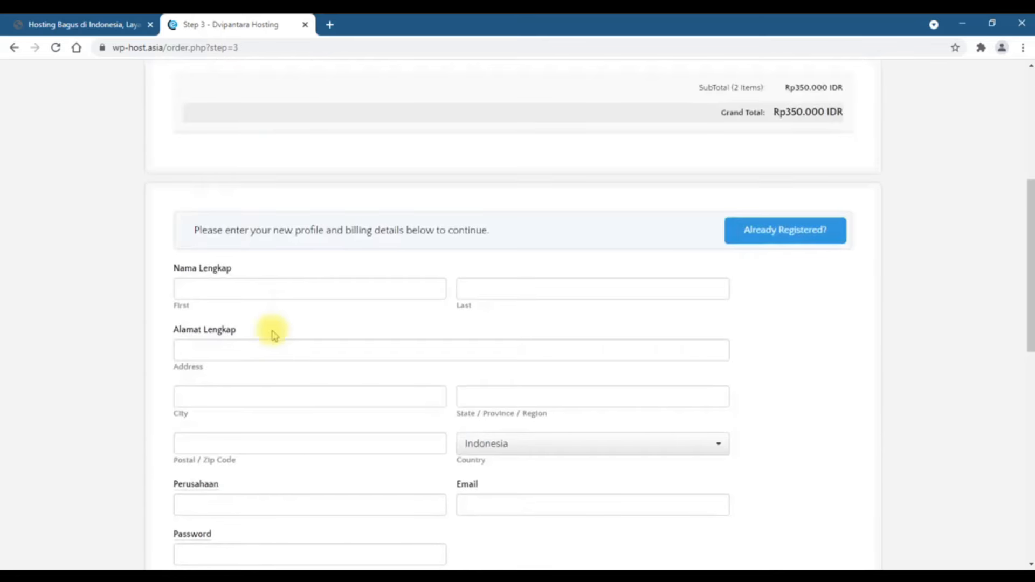
Enter the customer's first and last name, street address, city, state and postal code
click(286, 281)
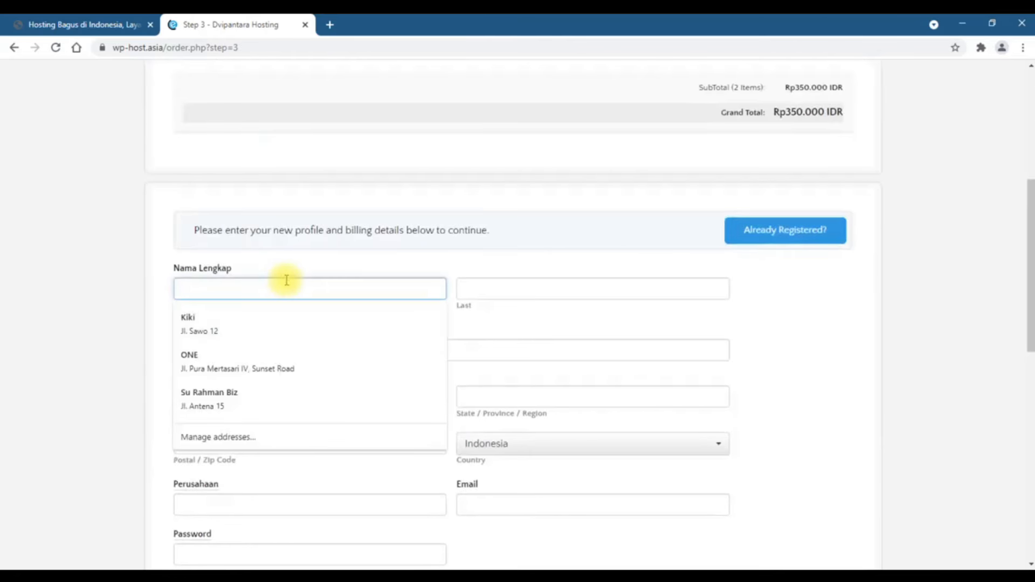
key(Tab)
click(286, 343)
key(Tab)
text(Utara)
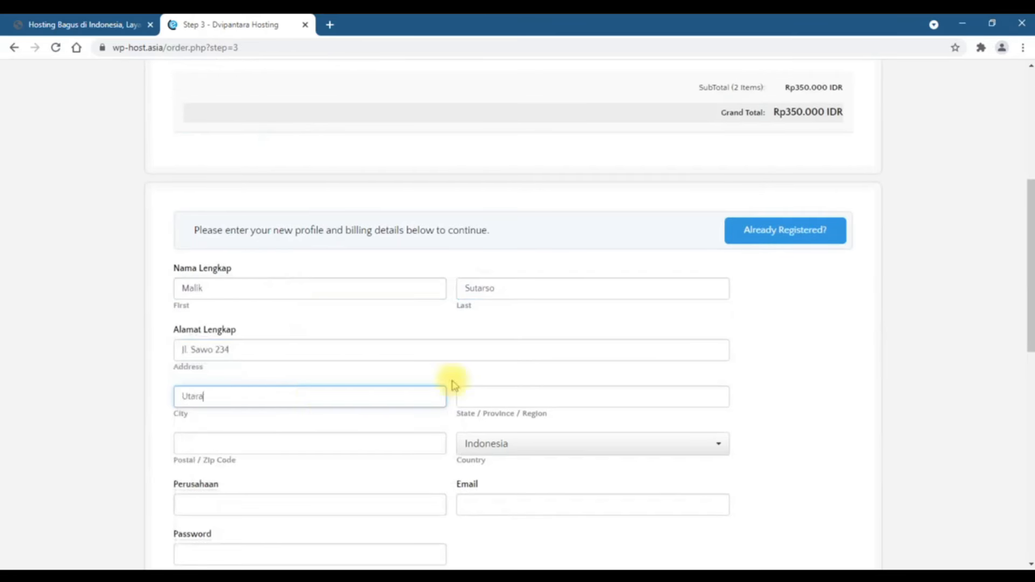
key(Tab)
text(DKI)
key(Tab)
text(2345)
scroll(331, 365, down, 1)
scroll(139, 365, down, 3)
Enter company Perusahaan Saya, the contact's e-mail, an account password and the phone number
click(341, 249)
text(Perus)
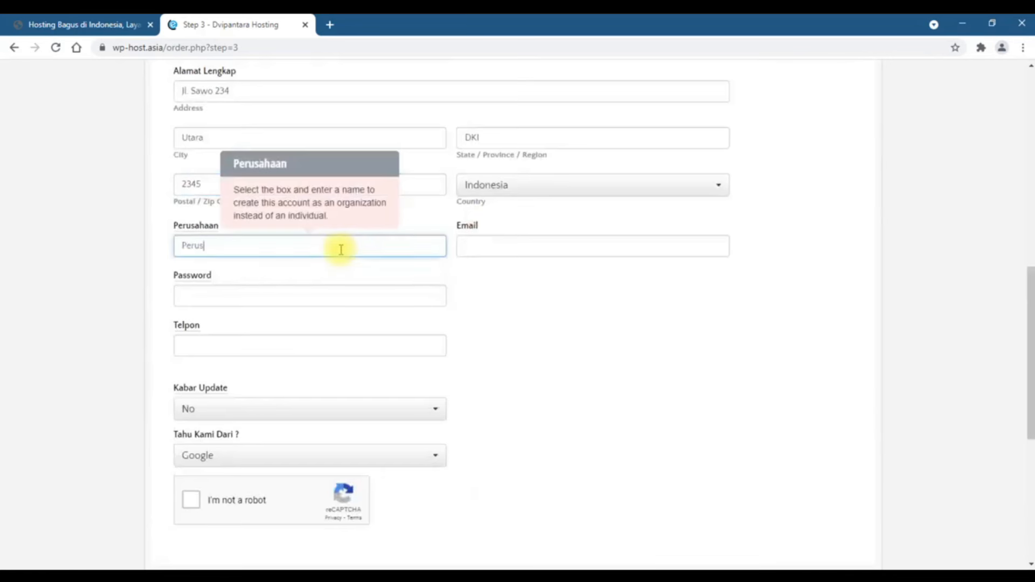
text(ahaan Saya)
key(Tab)
click(649, 300)
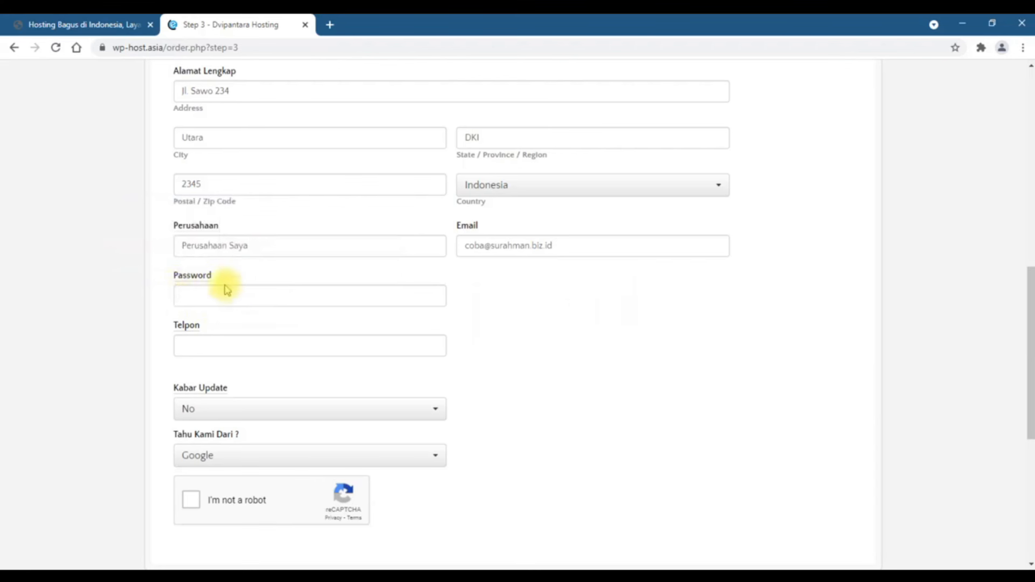
mouse_move(208, 281)
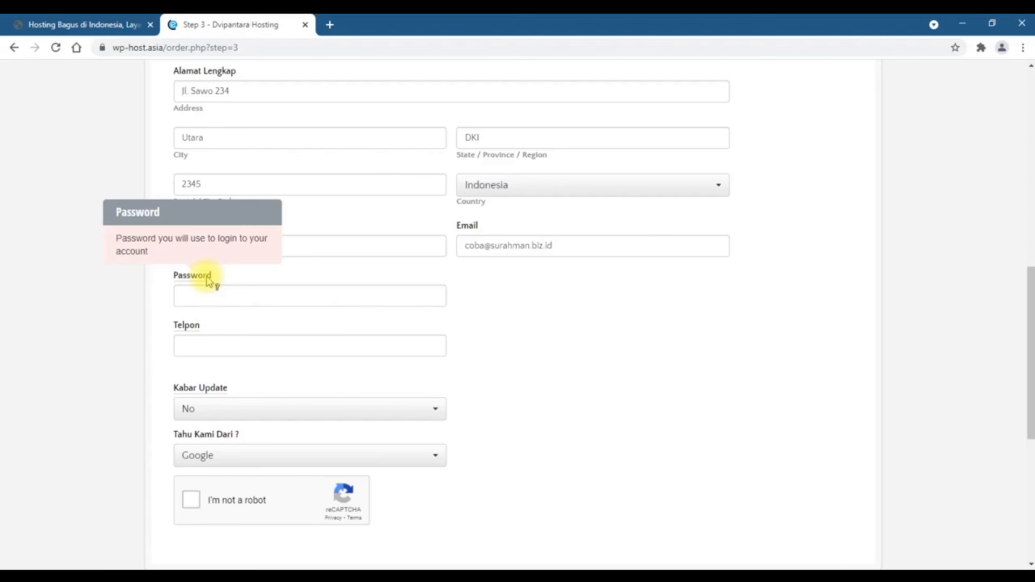
click(214, 295)
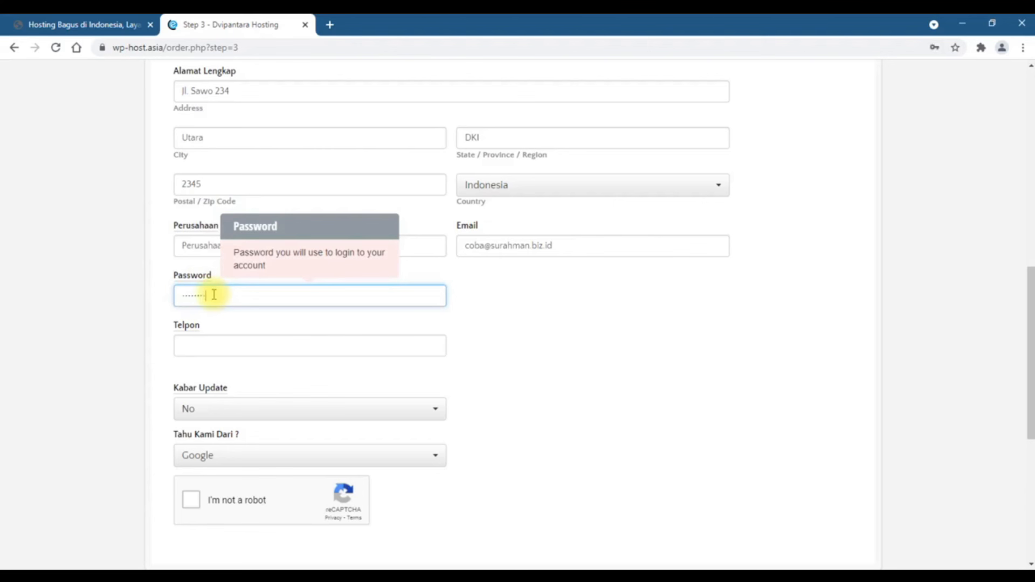
click(238, 346)
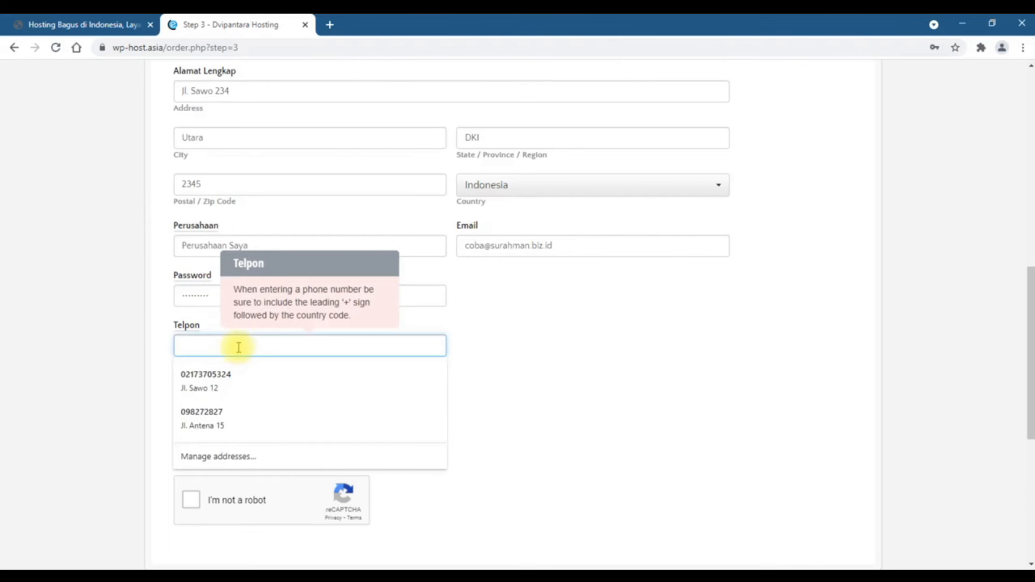
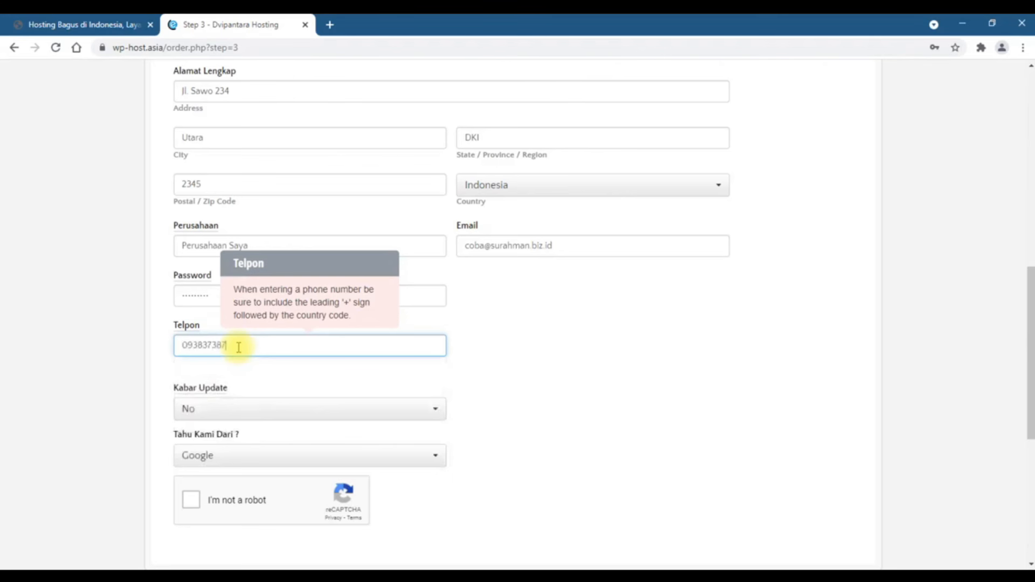
scroll(240, 344, down, 2)
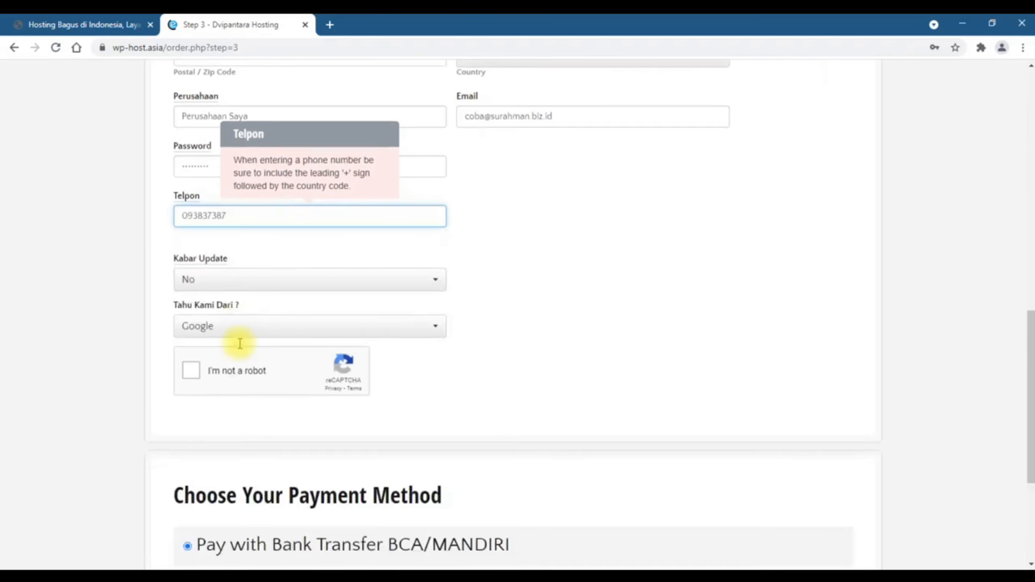
Pass the reCAPTCHA, agree to the Terms and Conditions, and place the order
click(192, 373)
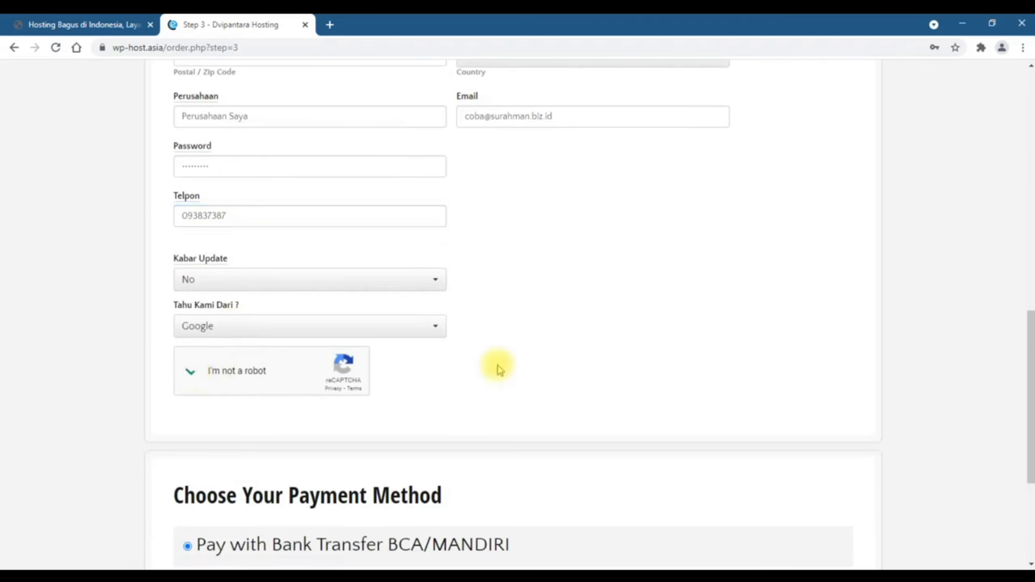
scroll(497, 368, down, 3)
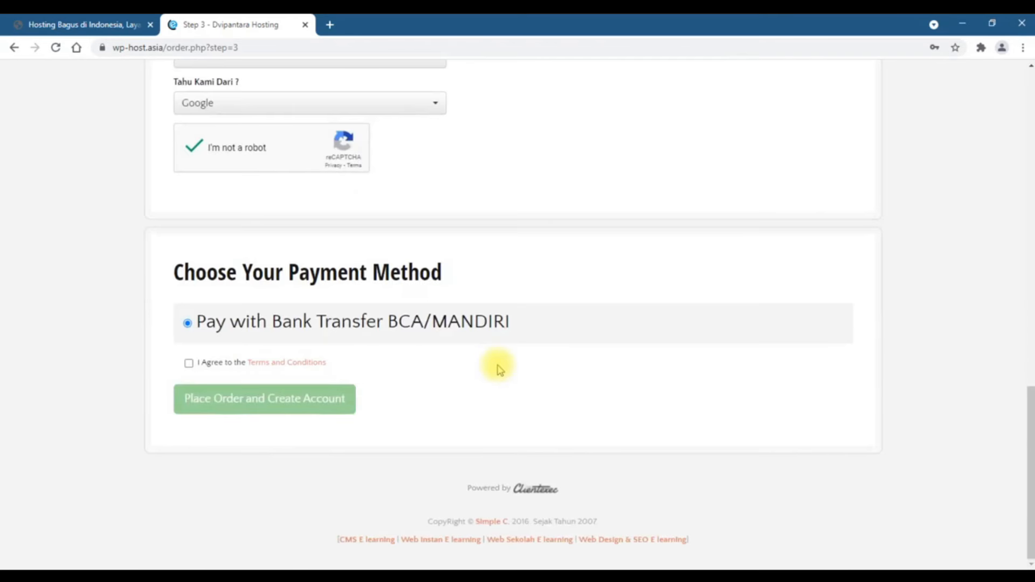
click(189, 365)
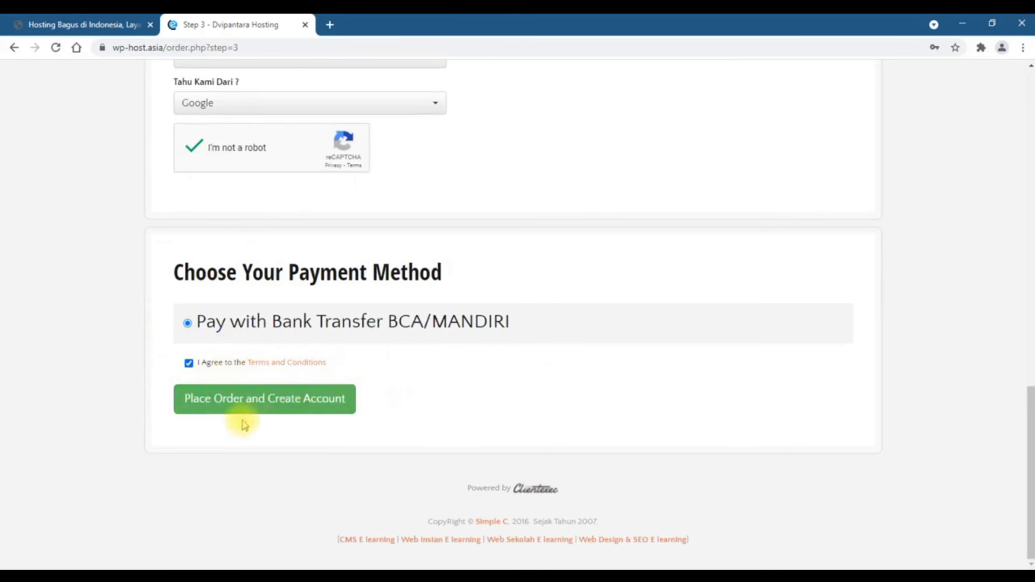
click(225, 410)
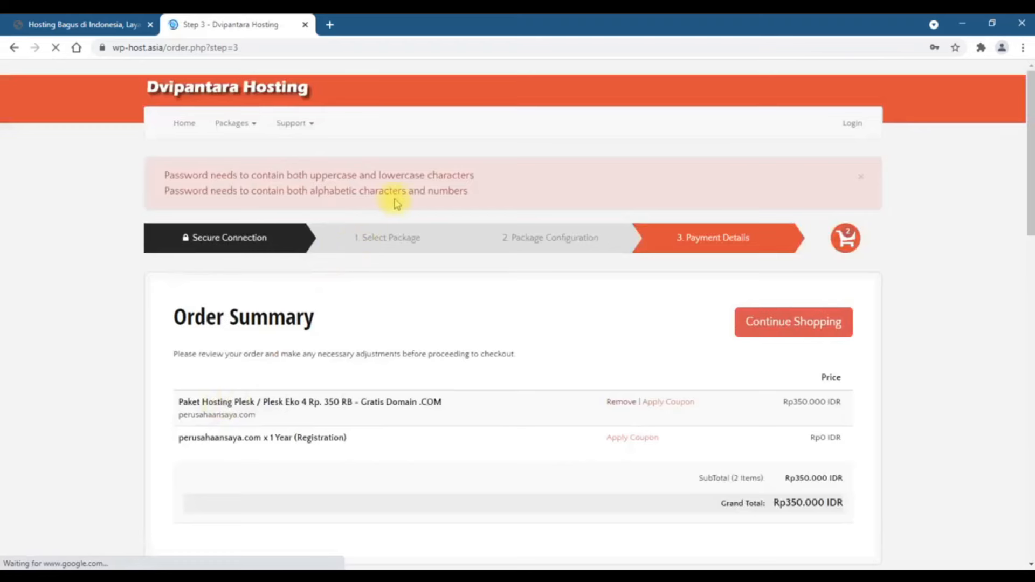
scroll(399, 204, down, 15)
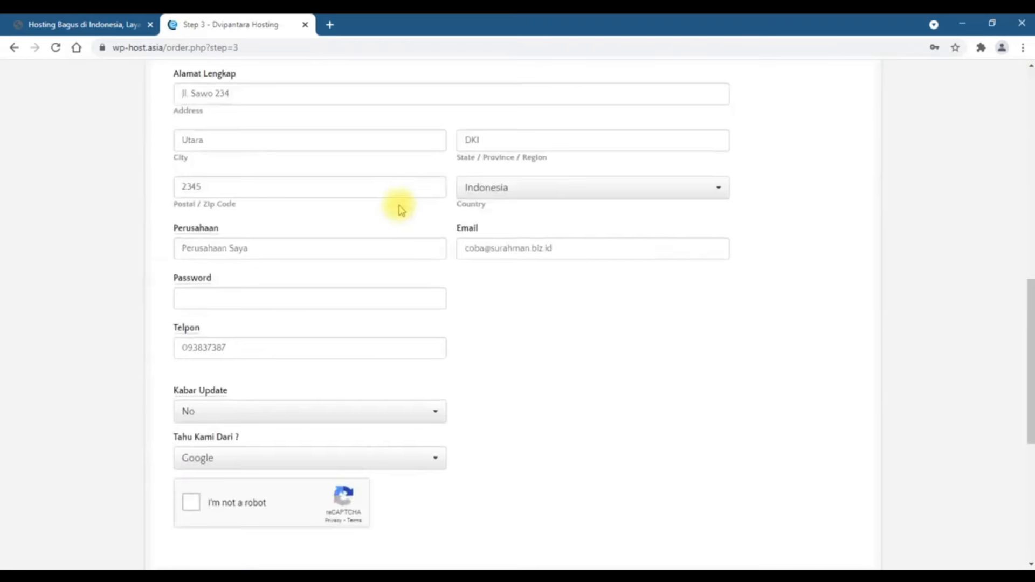
scroll(399, 205, up, 15)
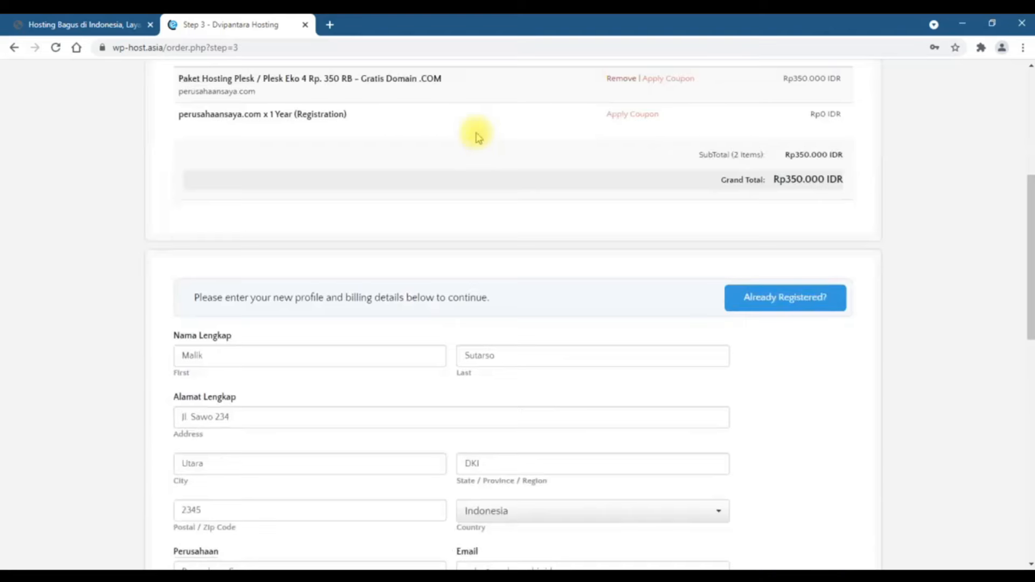
scroll(474, 131, up, 5)
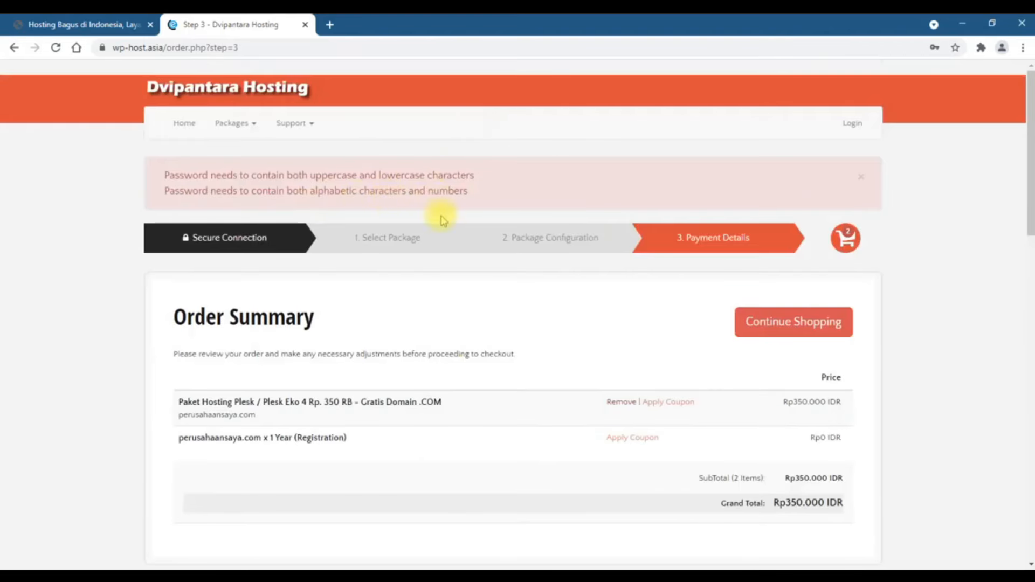
scroll(458, 192, down, 15)
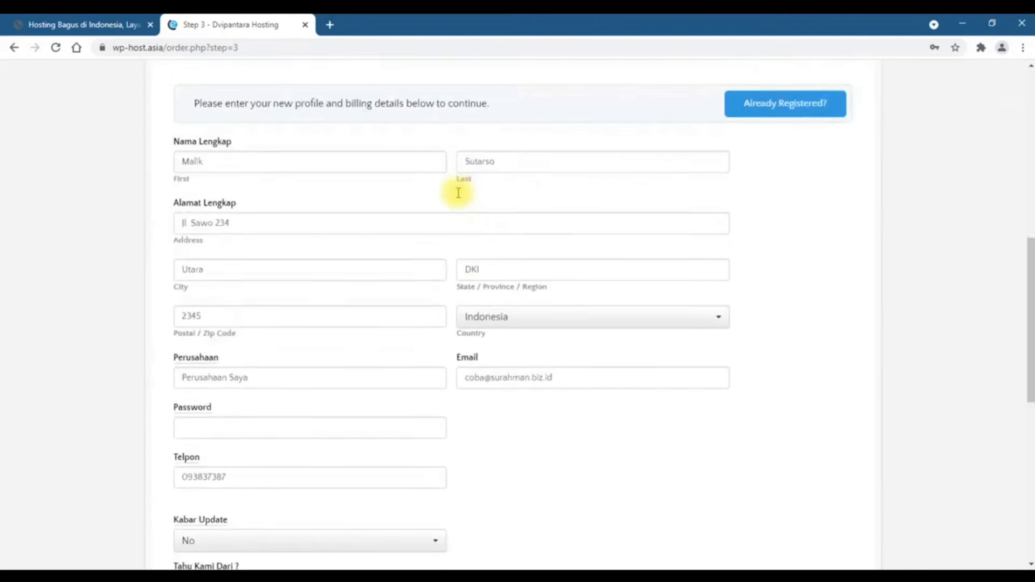
scroll(458, 193, up, 3)
Enter a stronger account password, redo the reCAPTCHA and terms, and place the order again
click(360, 179)
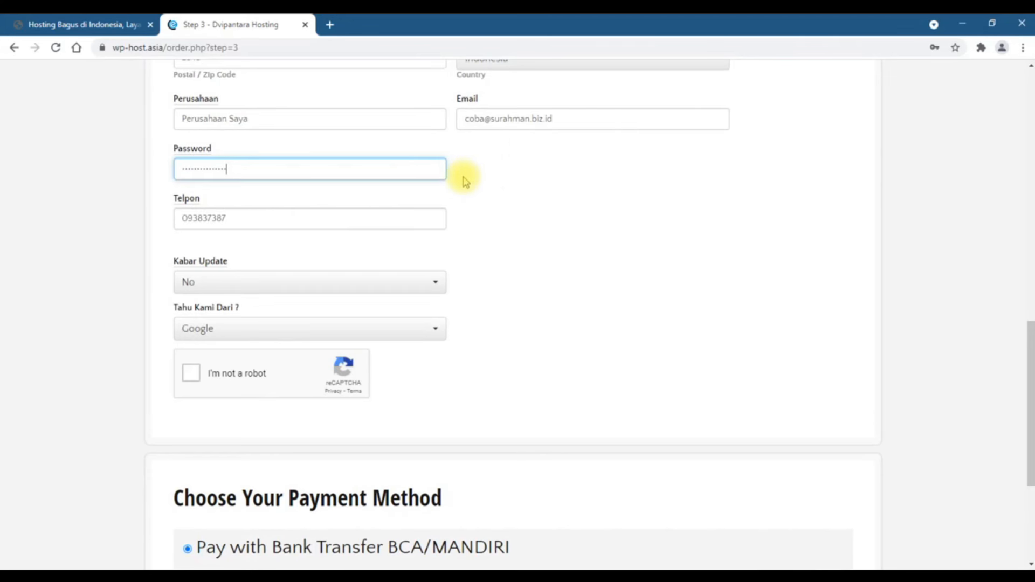
click(191, 373)
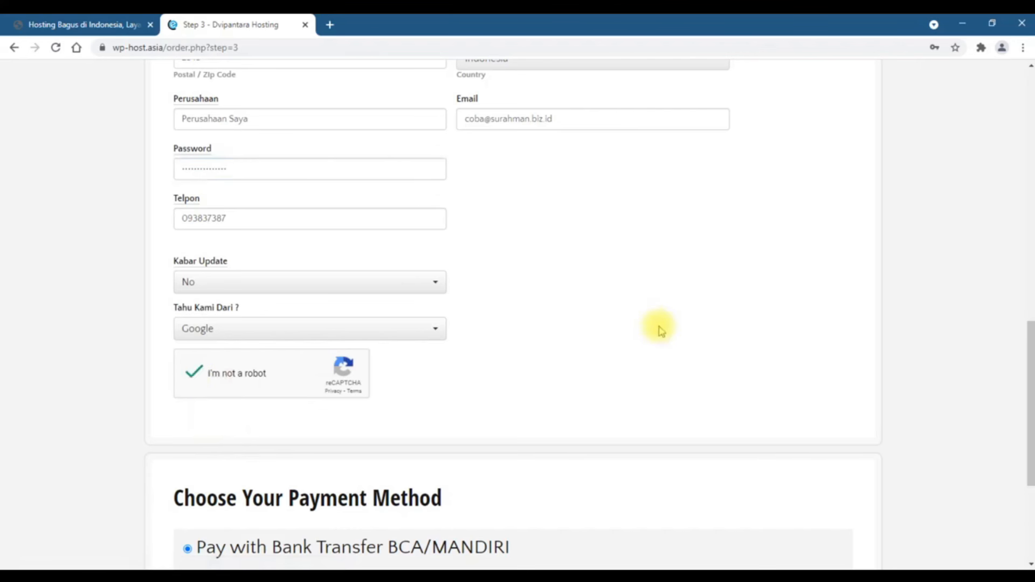
scroll(661, 330, down, 4)
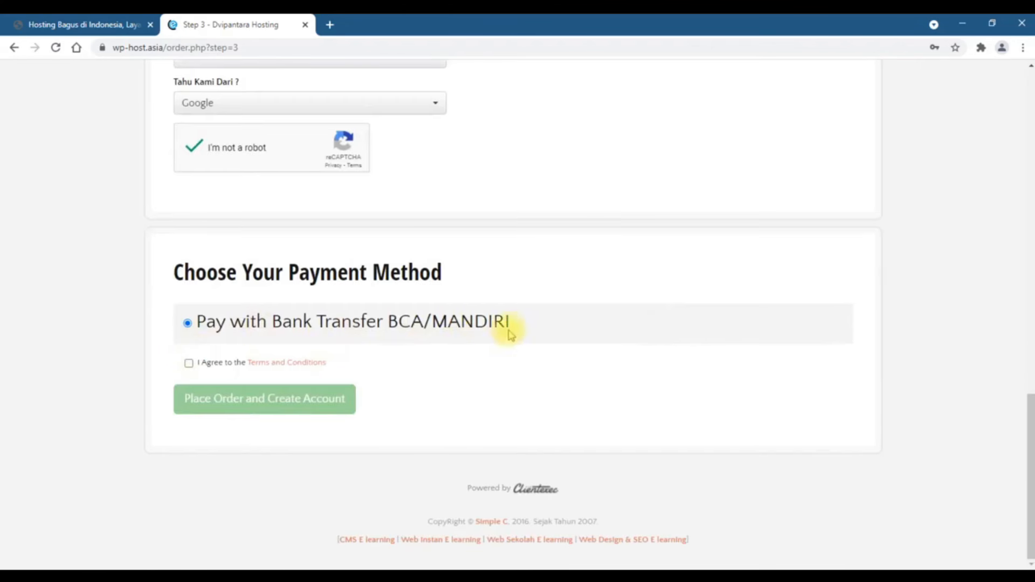
click(185, 366)
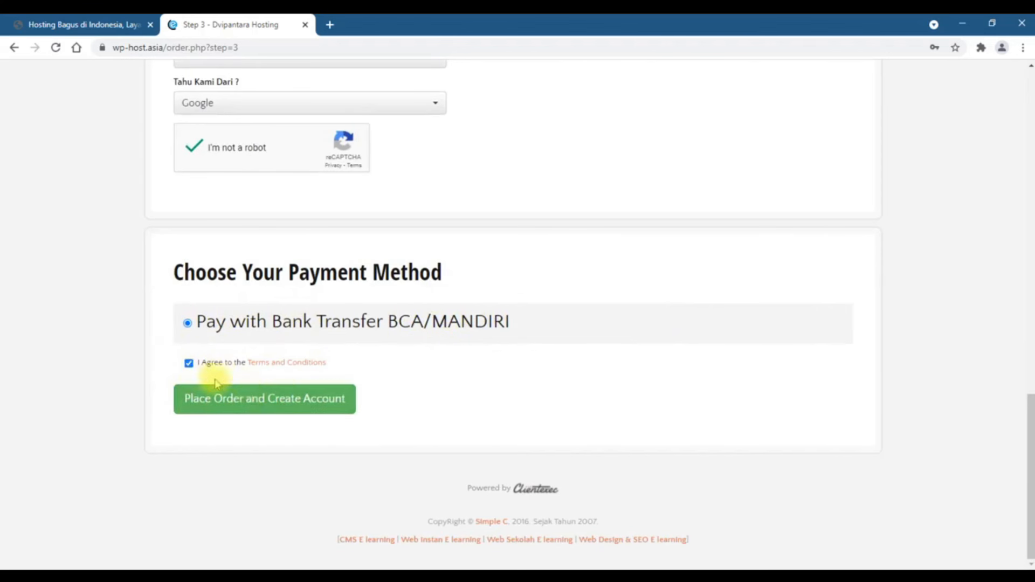
click(249, 411)
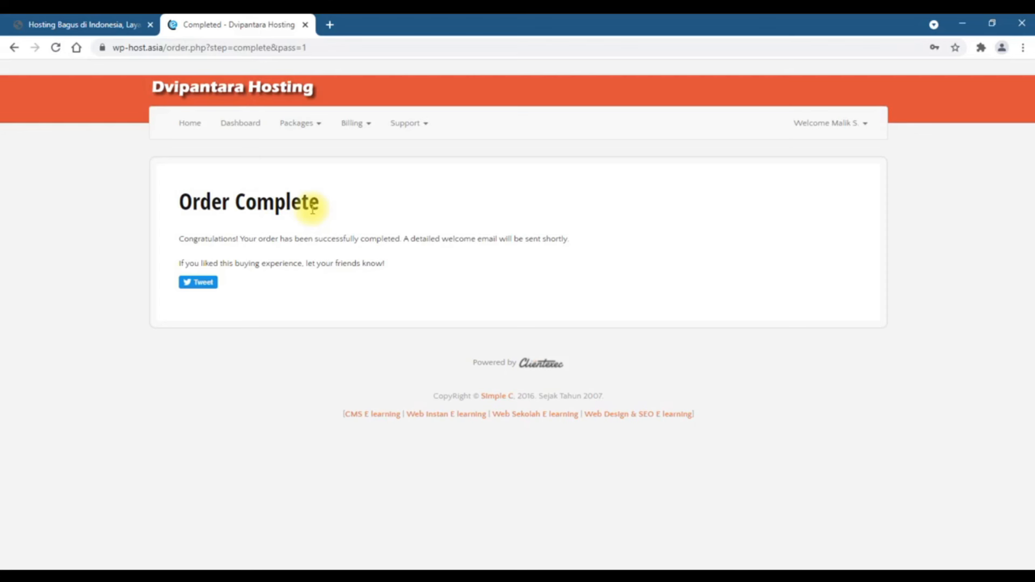
Go to My Invoices from the Billing menu
click(359, 122)
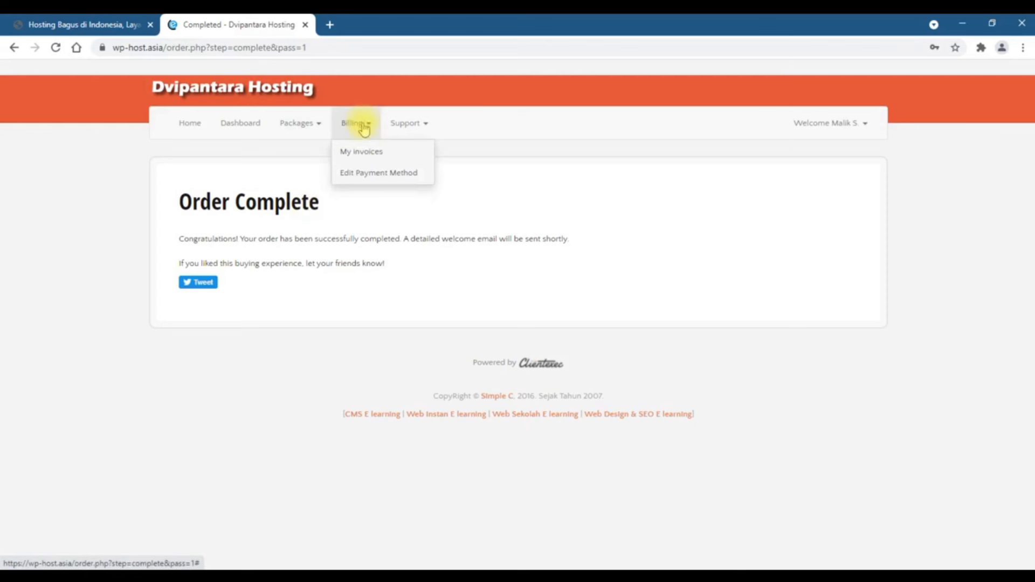
click(363, 152)
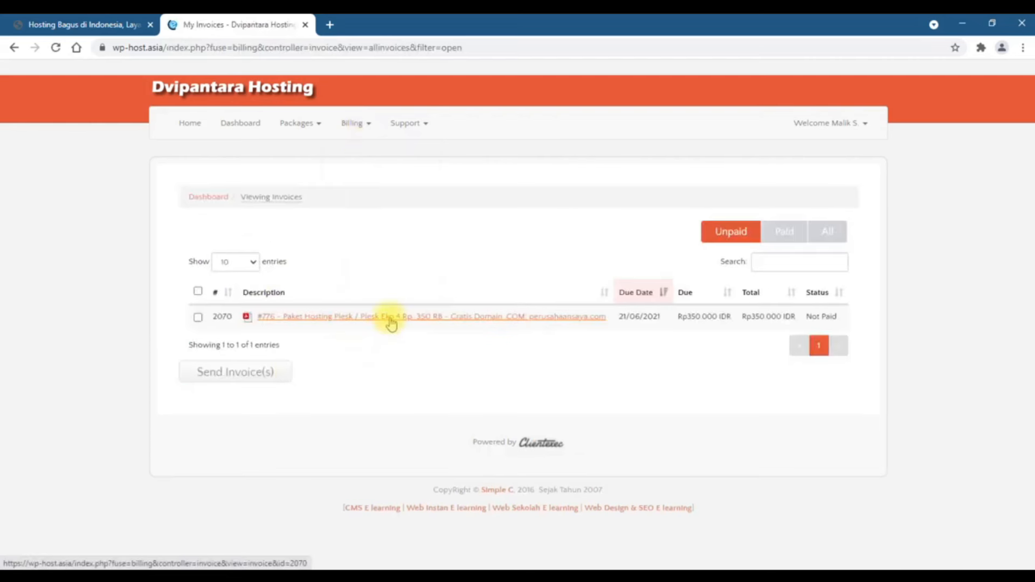
Open invoice #2070 and review its items, Rp350.000 IDR balance and Not Paid status
click(390, 319)
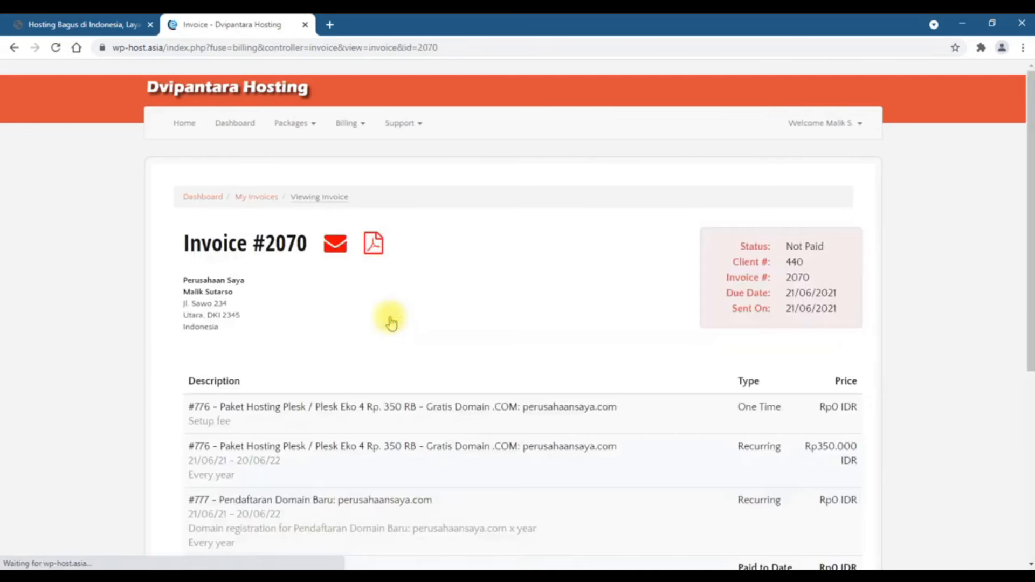
scroll(454, 377, down, 3)
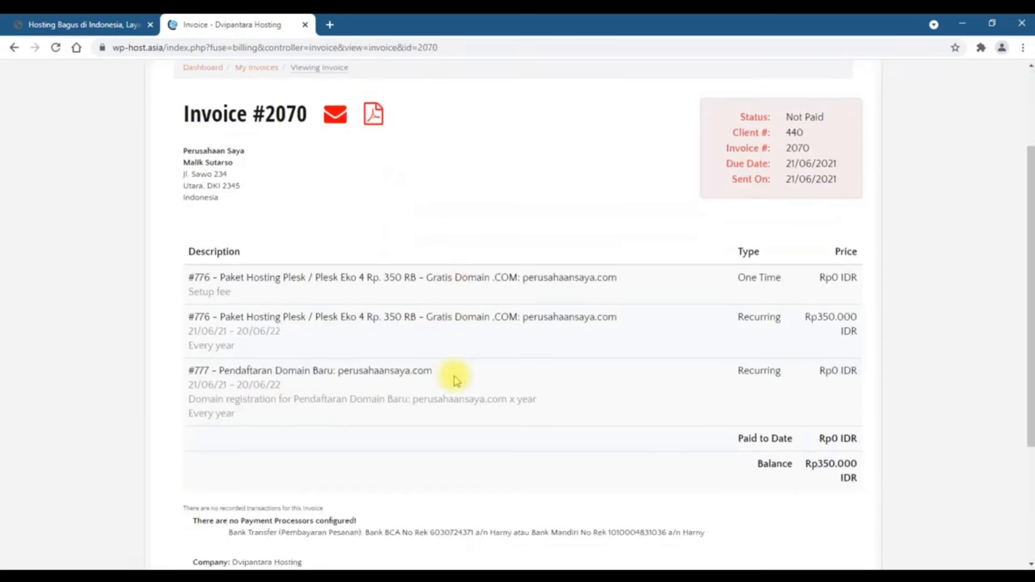
scroll(431, 436, down, 4)
scroll(461, 419, up, 6)
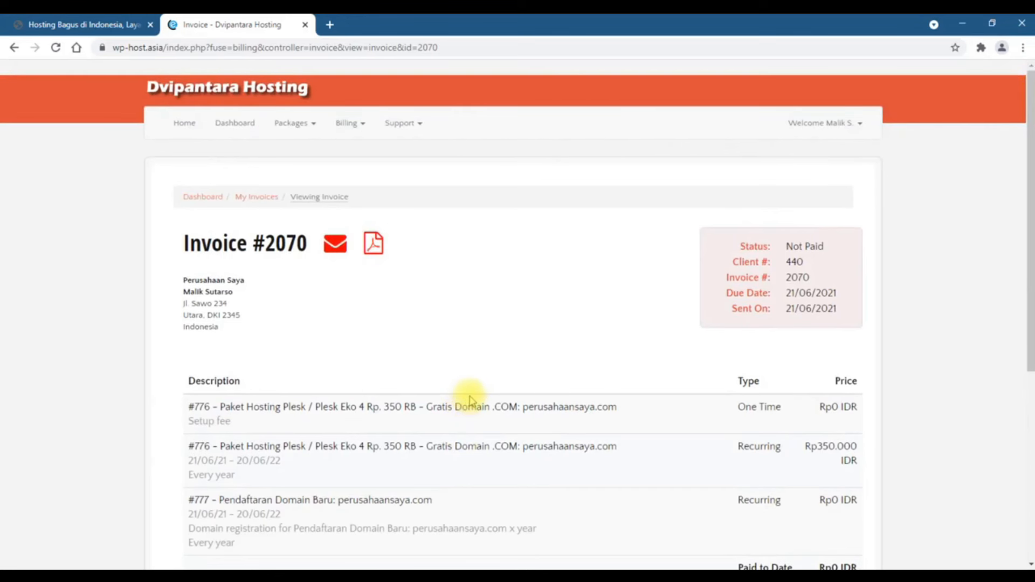
scroll(469, 401, down, 5)
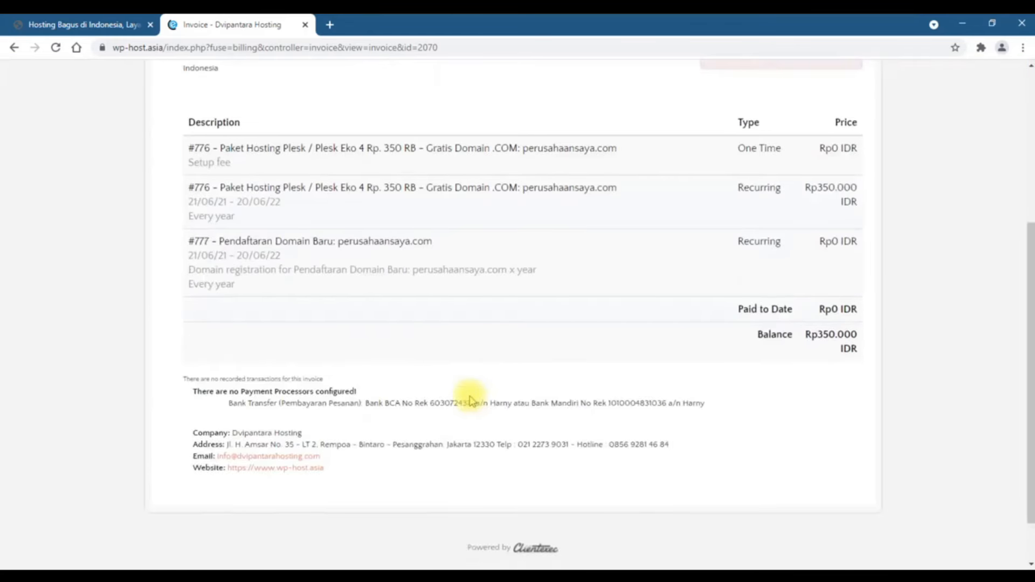
scroll(470, 401, up, 1)
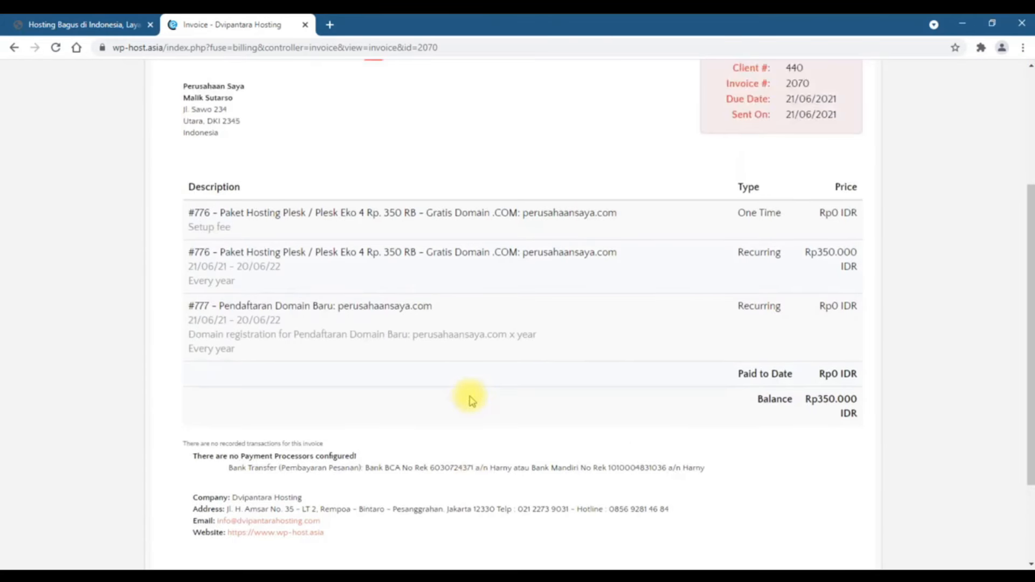
scroll(471, 401, down, 2)
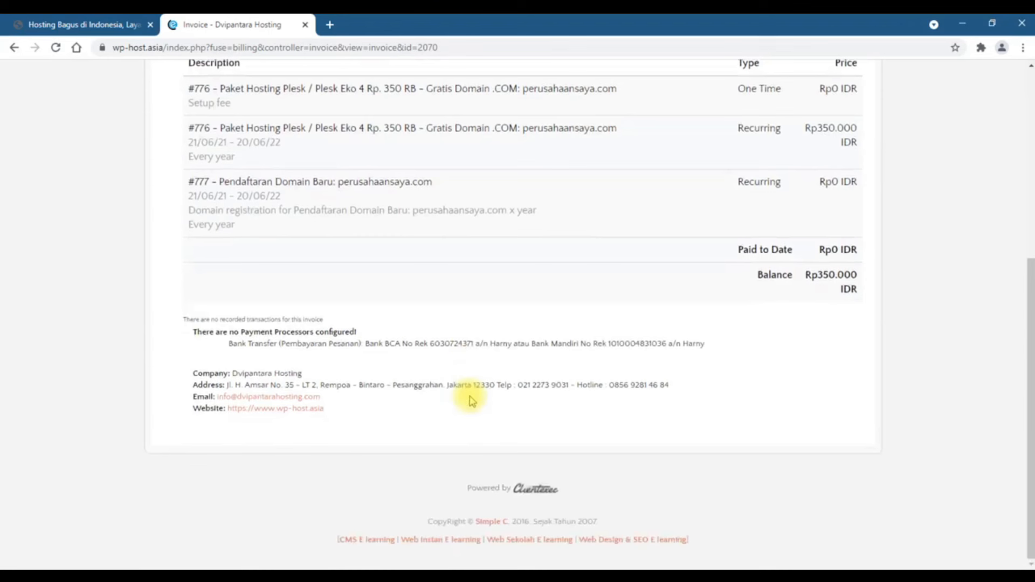
Select the hotline number in the invoice footer, then bring up the Support menu
drag(609, 385, 513, 385)
click(526, 409)
scroll(516, 402, up, 6)
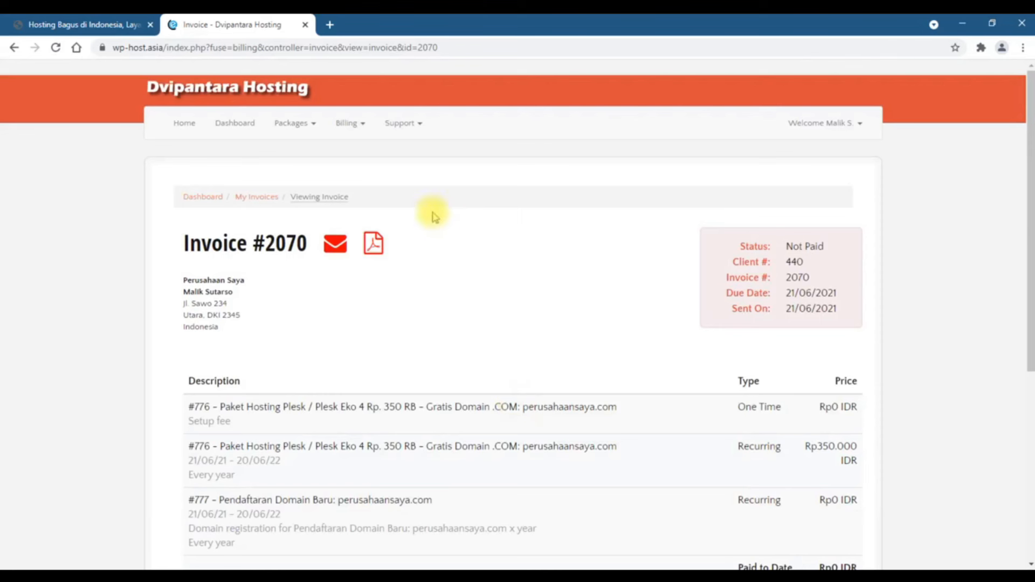
click(414, 127)
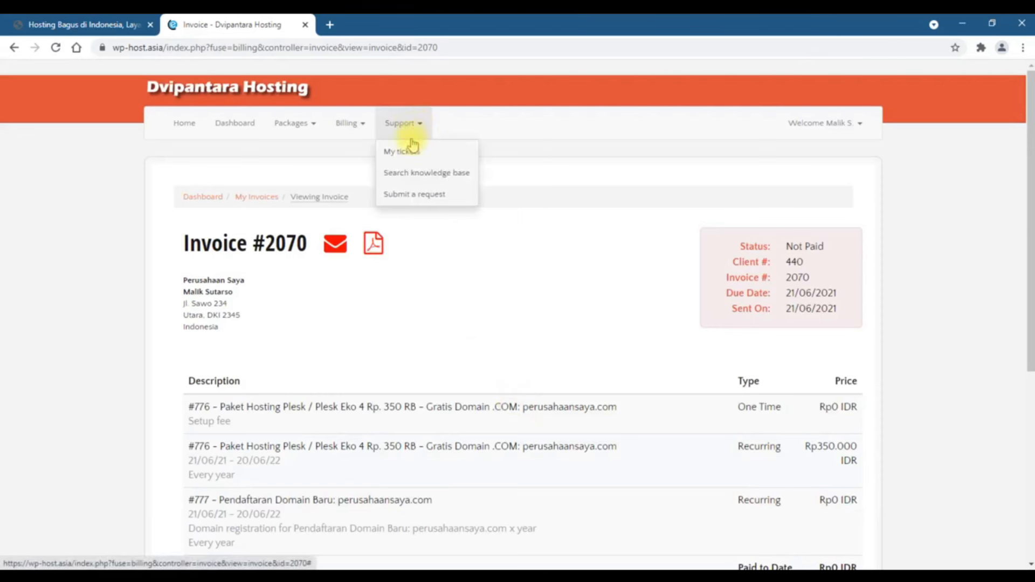
Choose Support > Submit a request and look over the empty File a ticket form
click(416, 195)
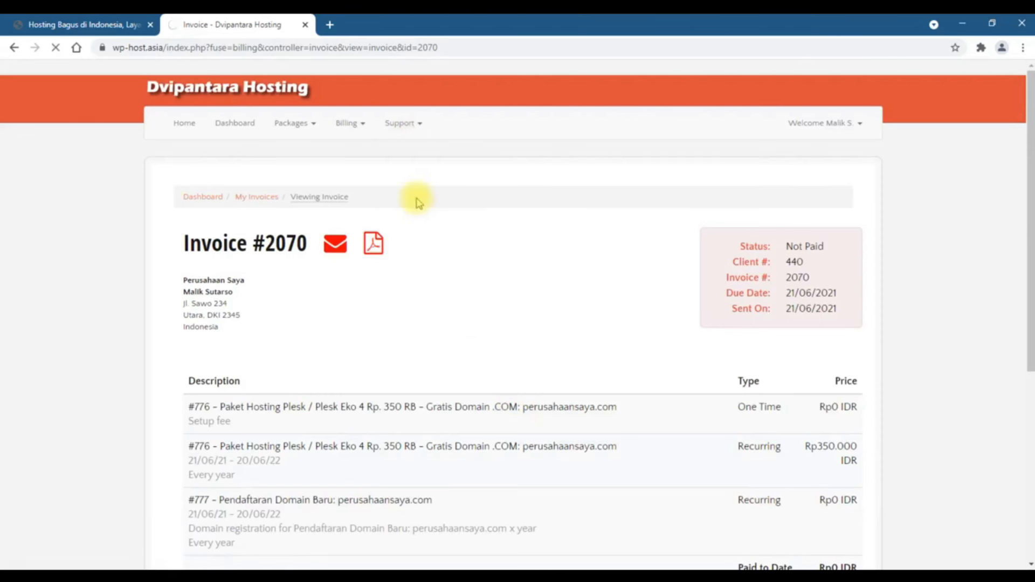
scroll(331, 327, down, 1)
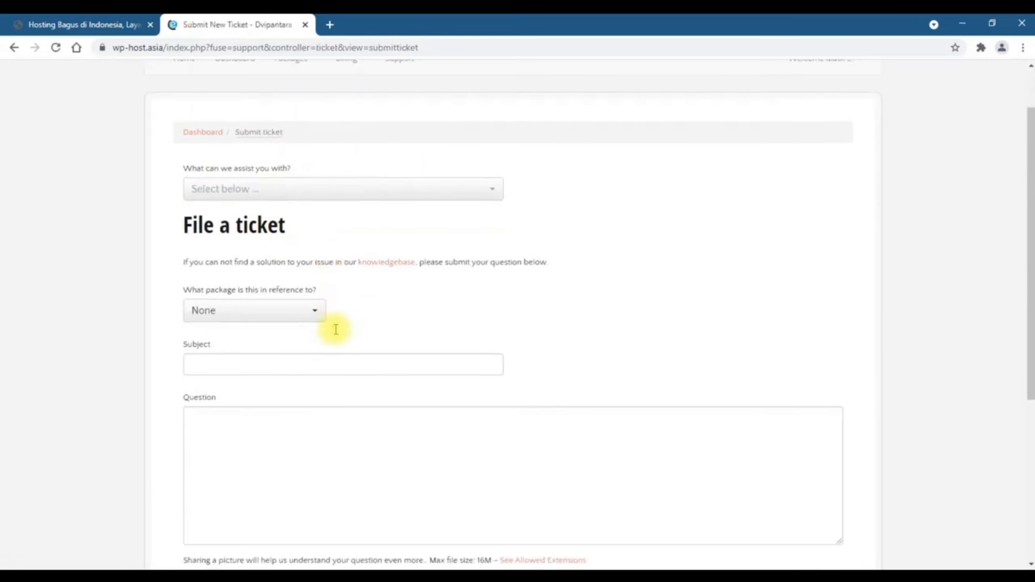
scroll(297, 358, down, 5)
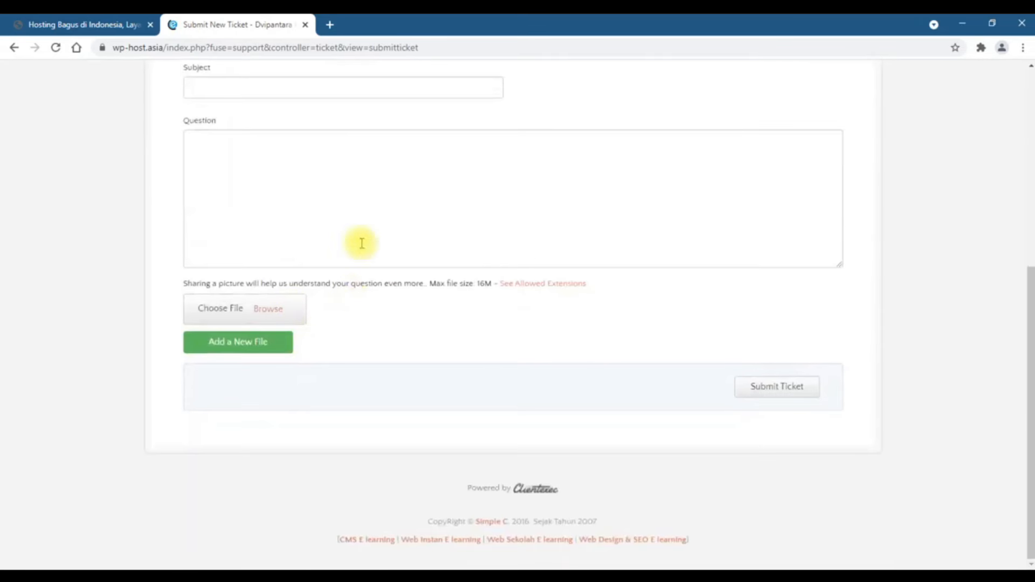
scroll(408, 296, up, 3)
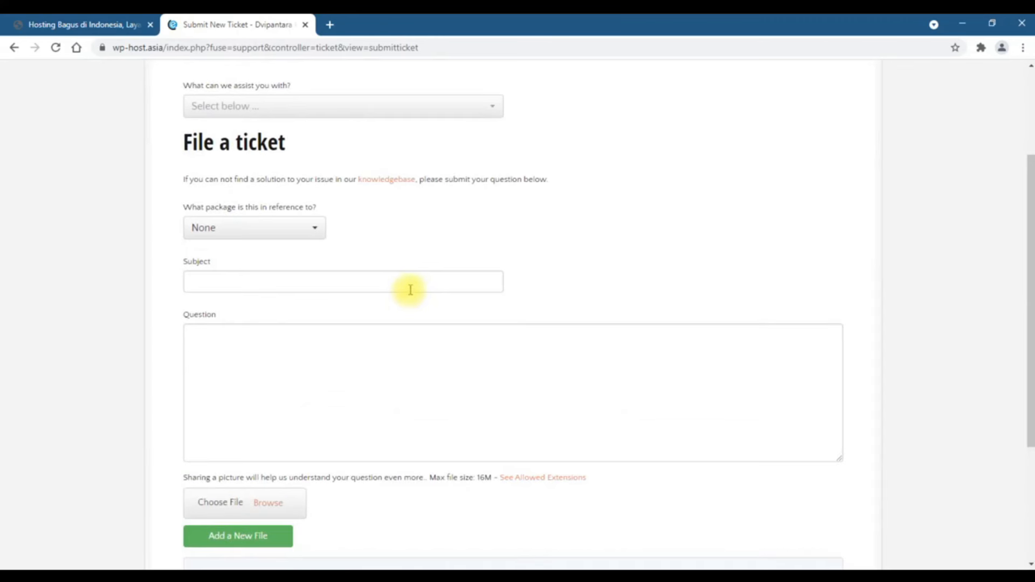
scroll(410, 290, up, 3)
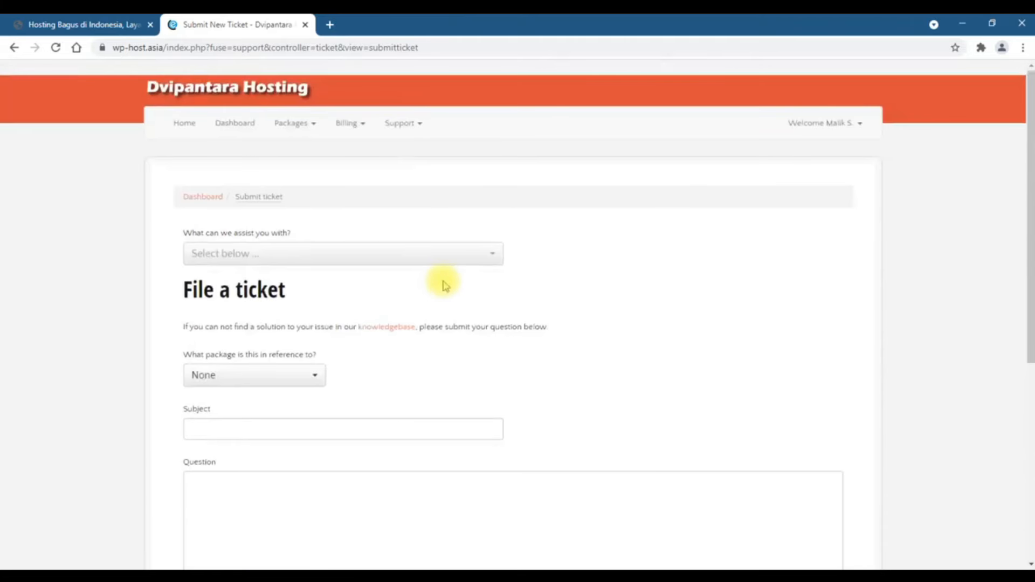
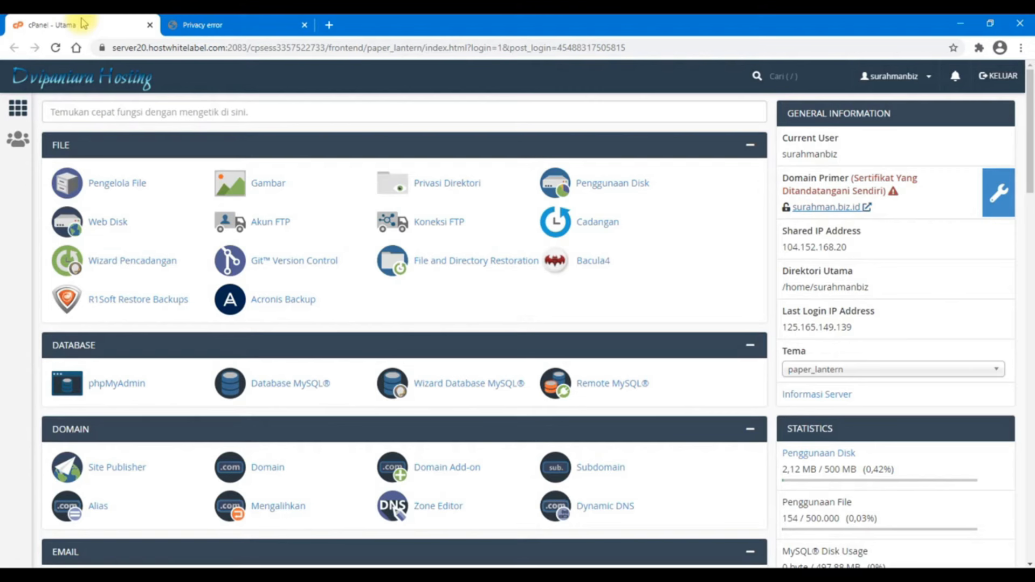
click(249, 23)
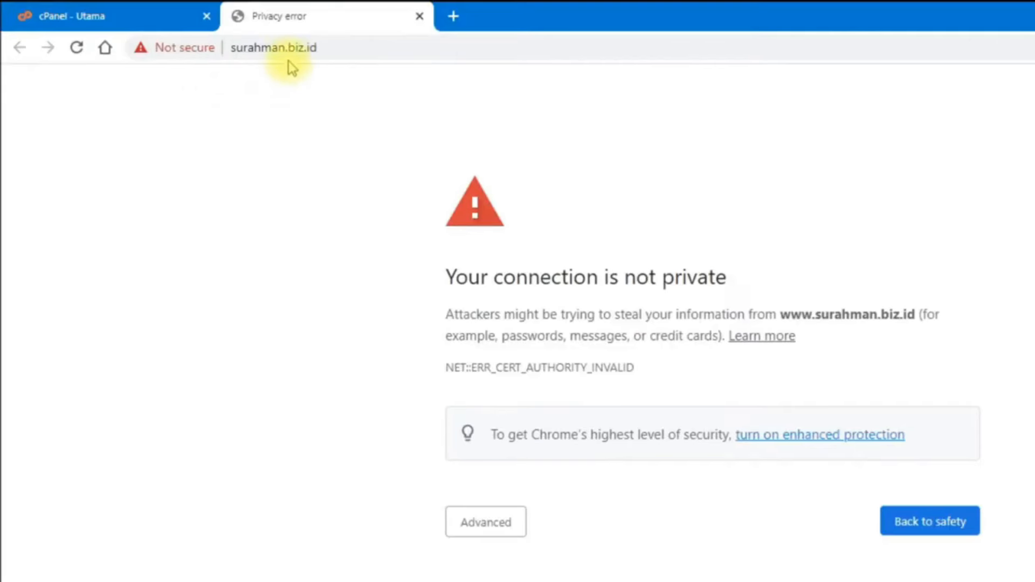
click(278, 50)
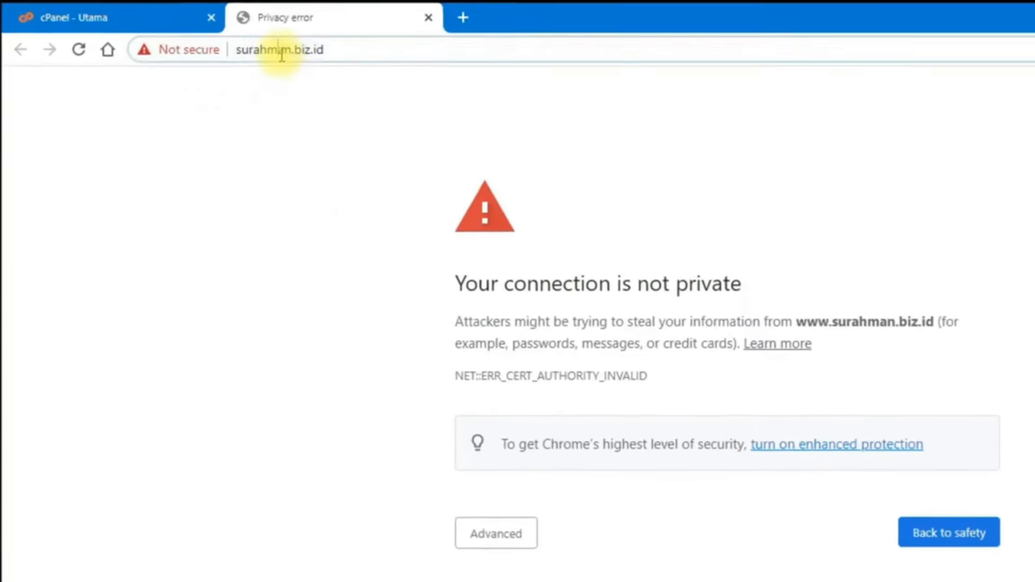
click(380, 56)
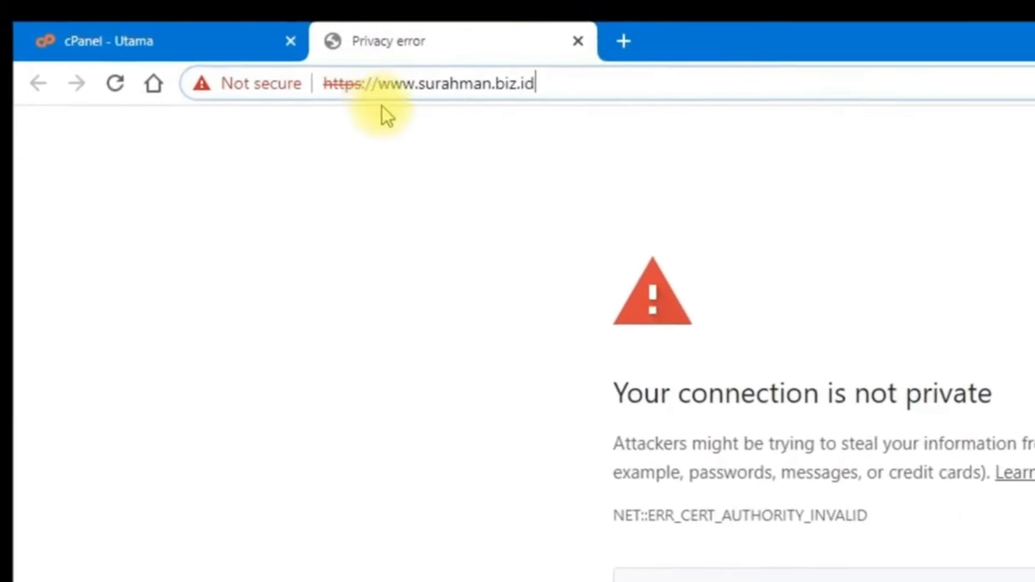
click(389, 173)
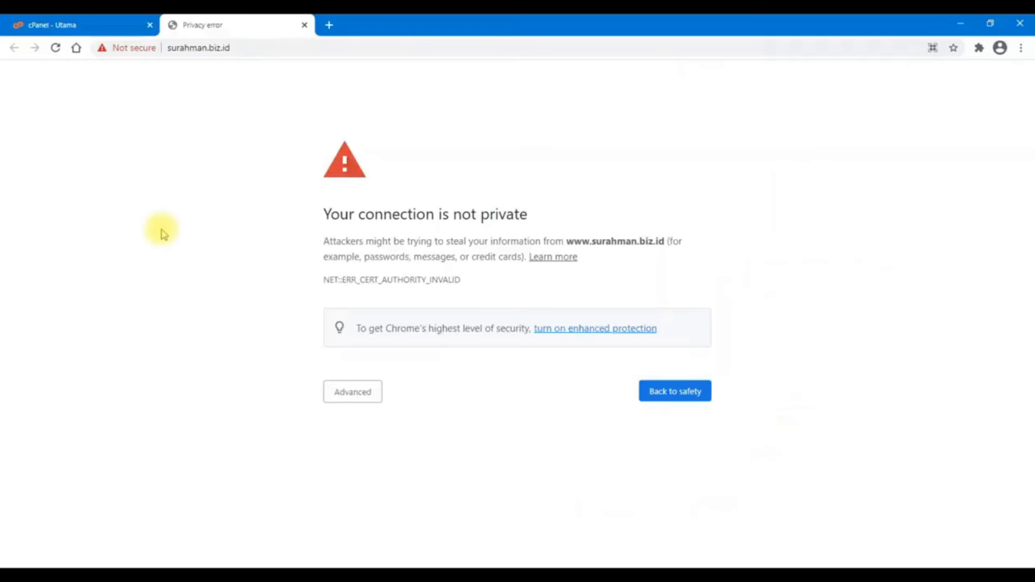
click(64, 22)
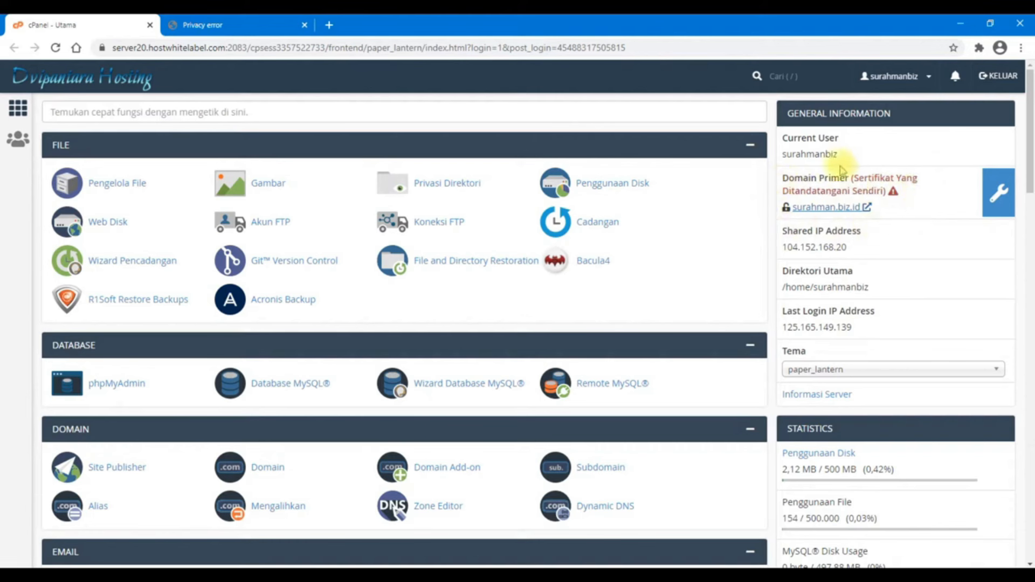
Glance at the site's privacy warning, then scroll the cPanel dashboard down to Keamanan
mouse_move(894, 195)
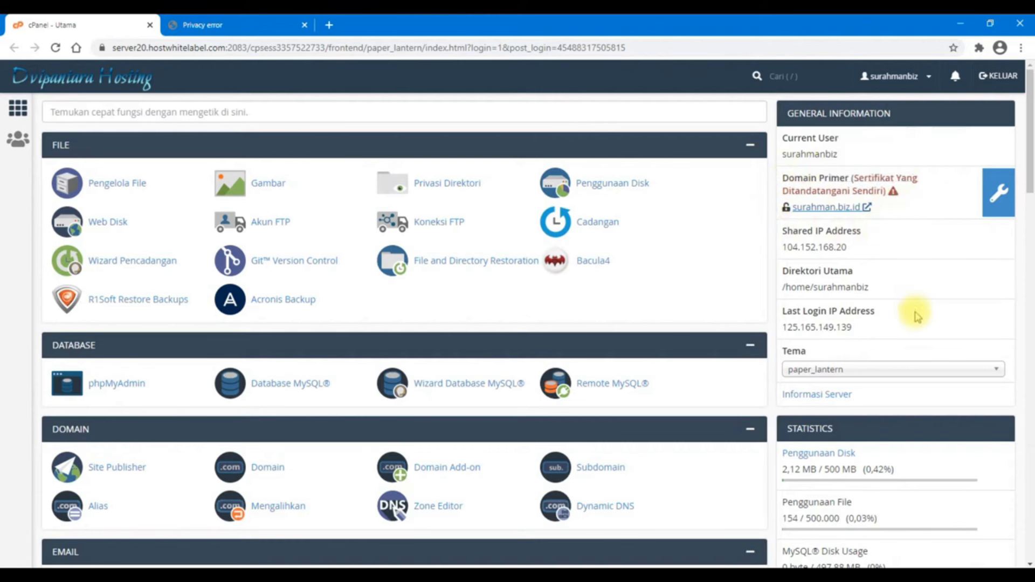
click(237, 24)
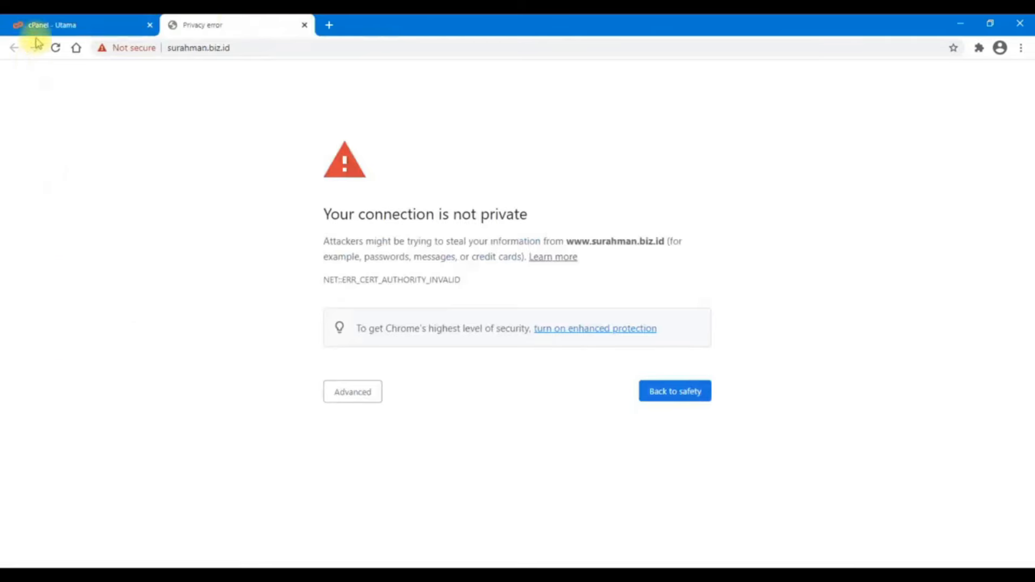
click(48, 21)
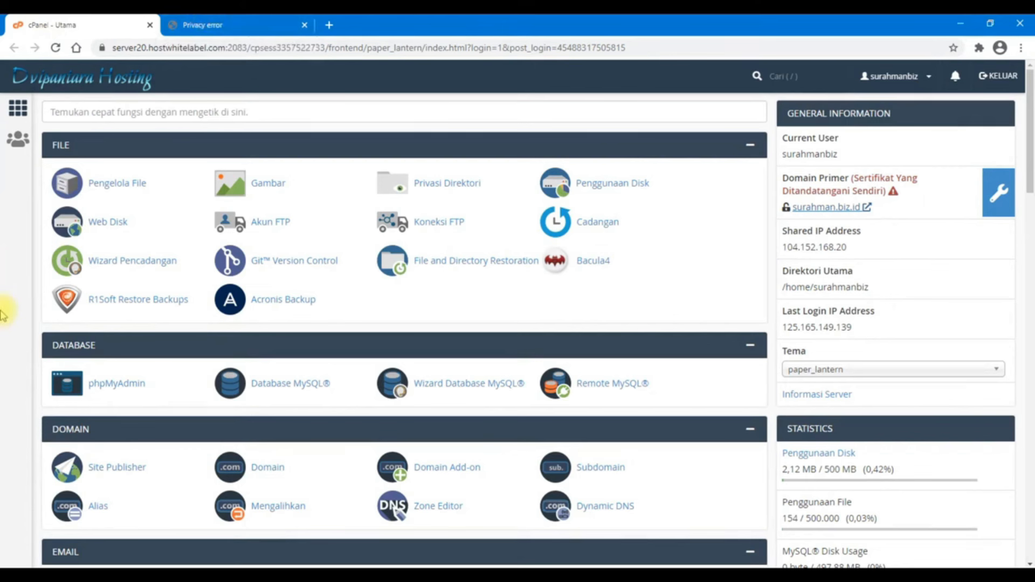
scroll(3, 314, down, 9)
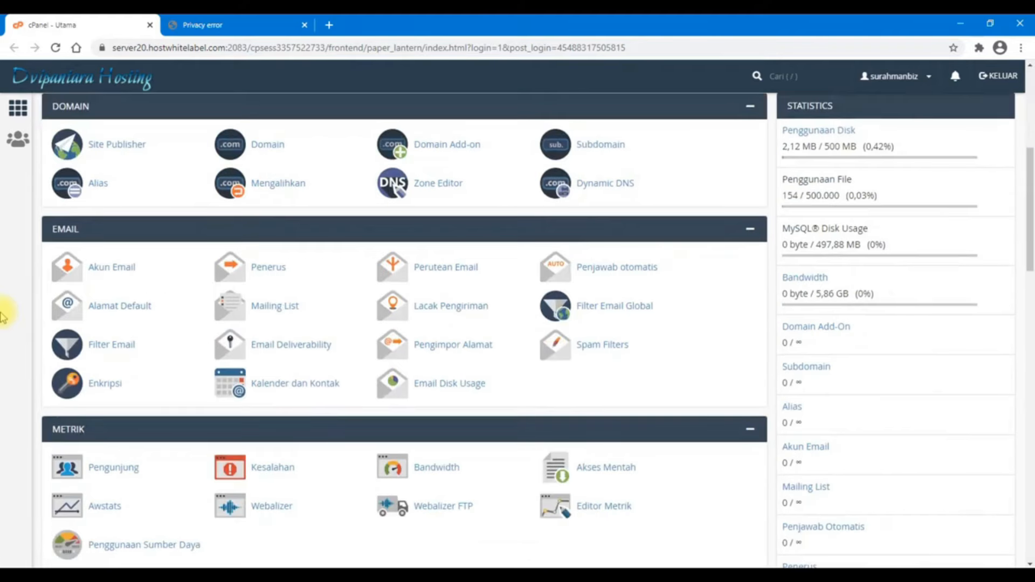
scroll(3, 323, down, 5)
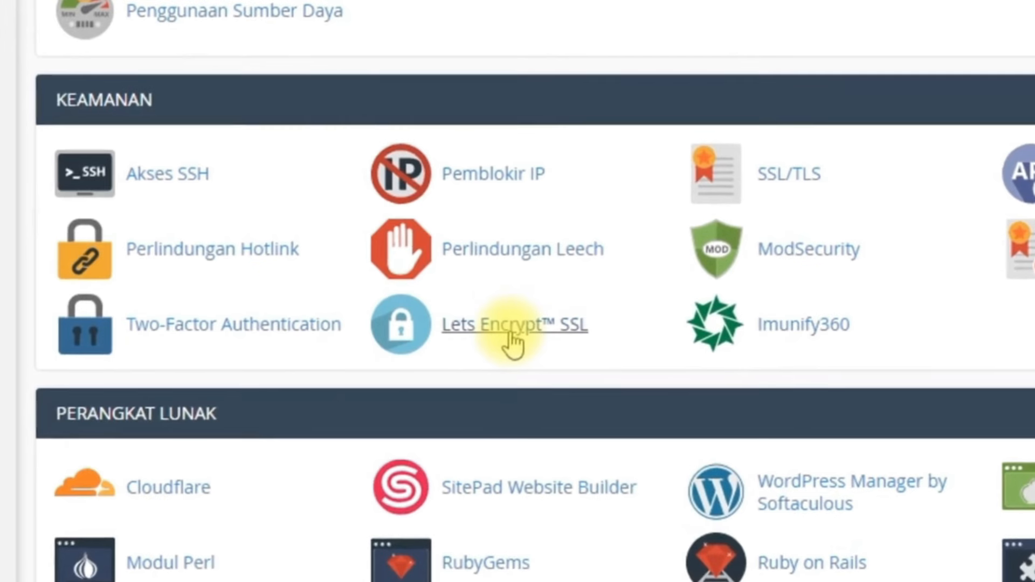
Open Let's Encrypt SSL and start issuing a certificate for surahman.biz.id
click(510, 342)
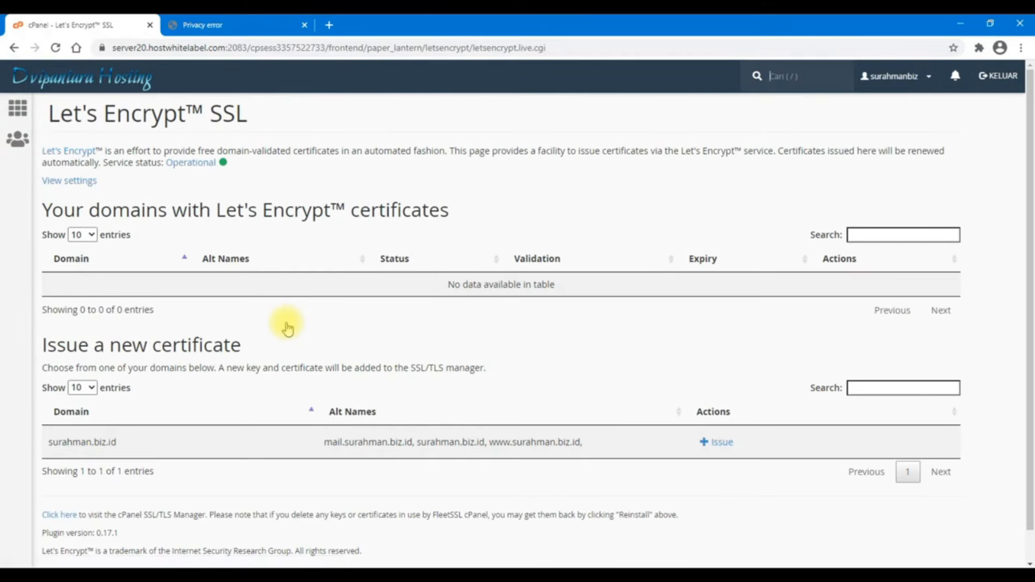
scroll(288, 329, down, 1)
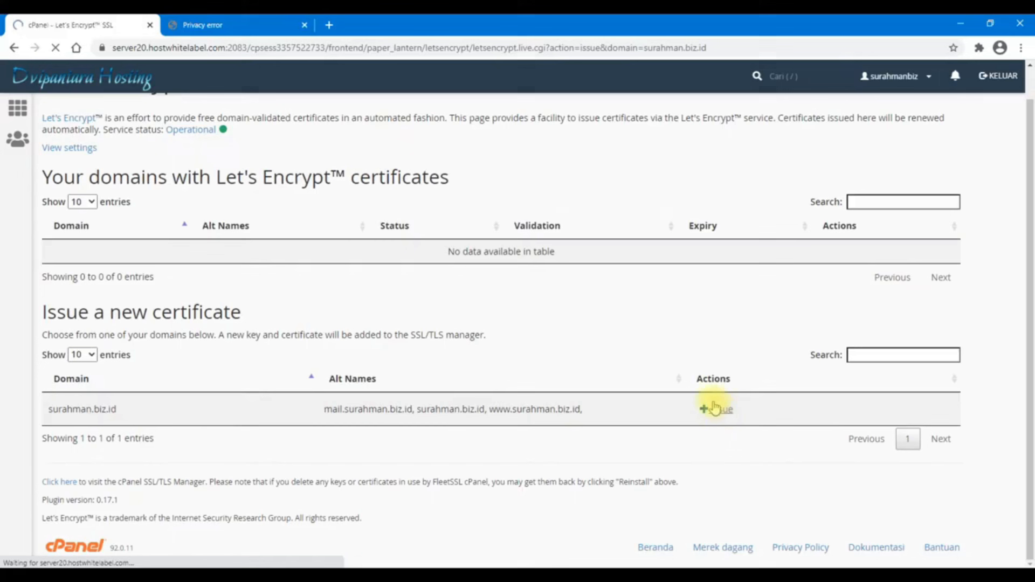
click(895, 375)
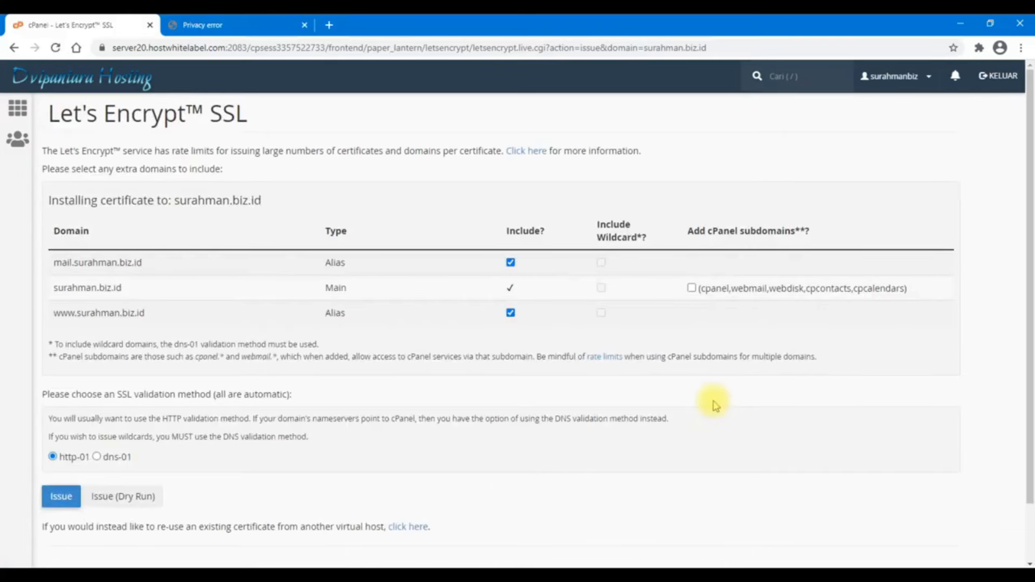
Tick 'Add cPanel subdomains' so the surahman.biz.id certificate also covers the subdomains
click(691, 289)
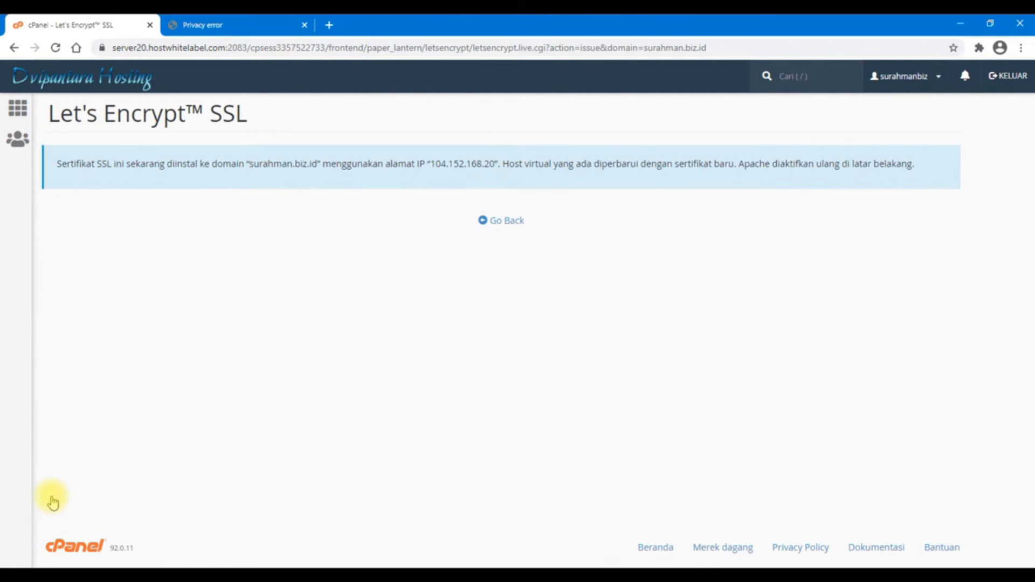
Back at the certificate list, confirm renewal emails stay enabled in the settings, then return
click(507, 221)
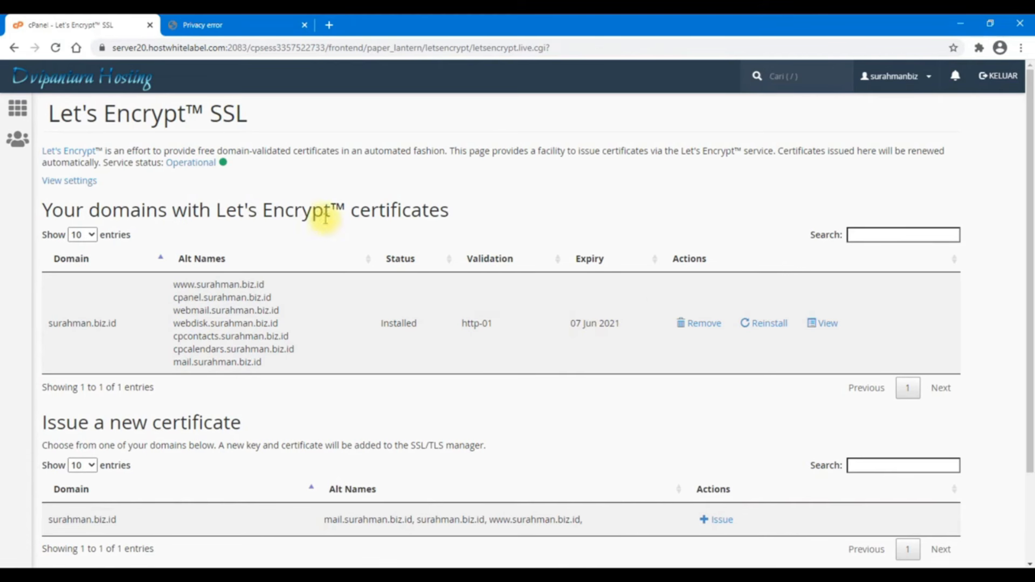
click(76, 181)
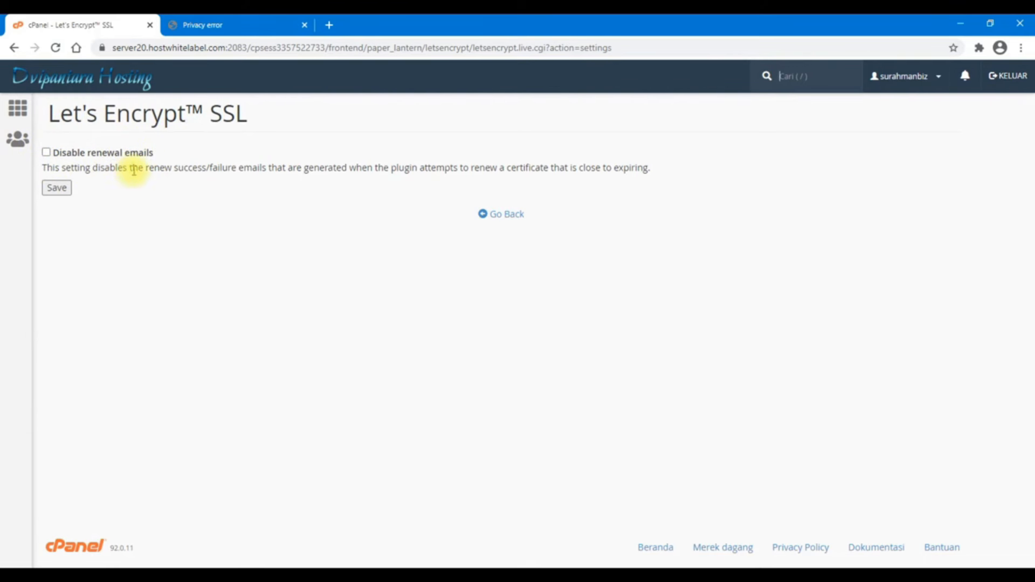
click(507, 215)
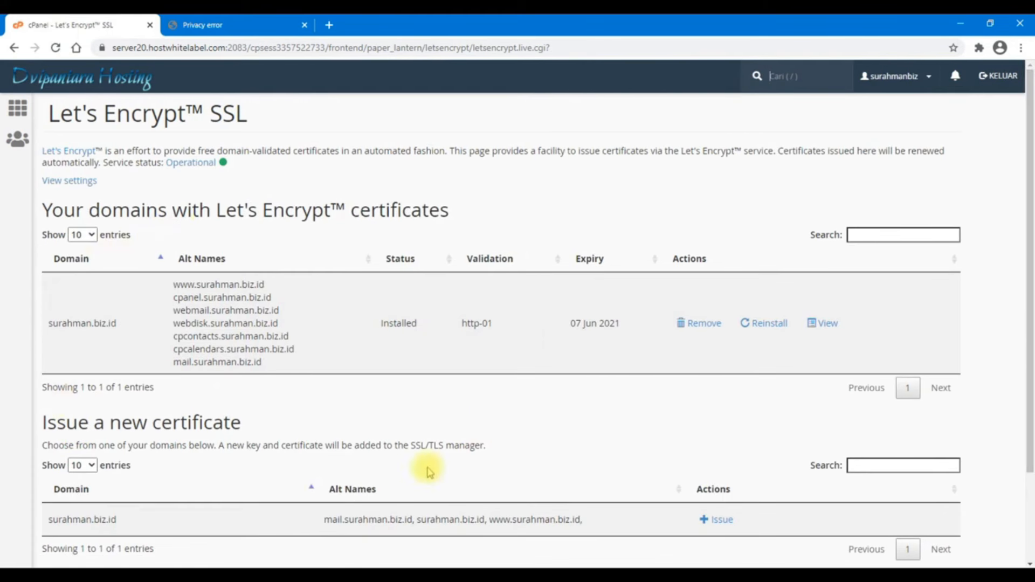
Reload surahman.biz.id in the privacy-warning tab until it loads over HTTPS
click(232, 25)
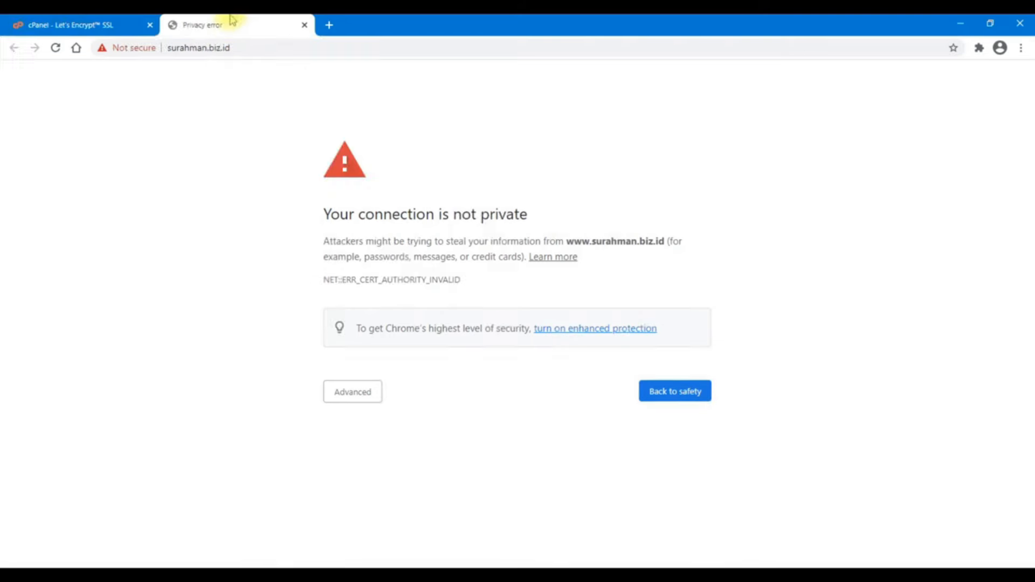
click(252, 44)
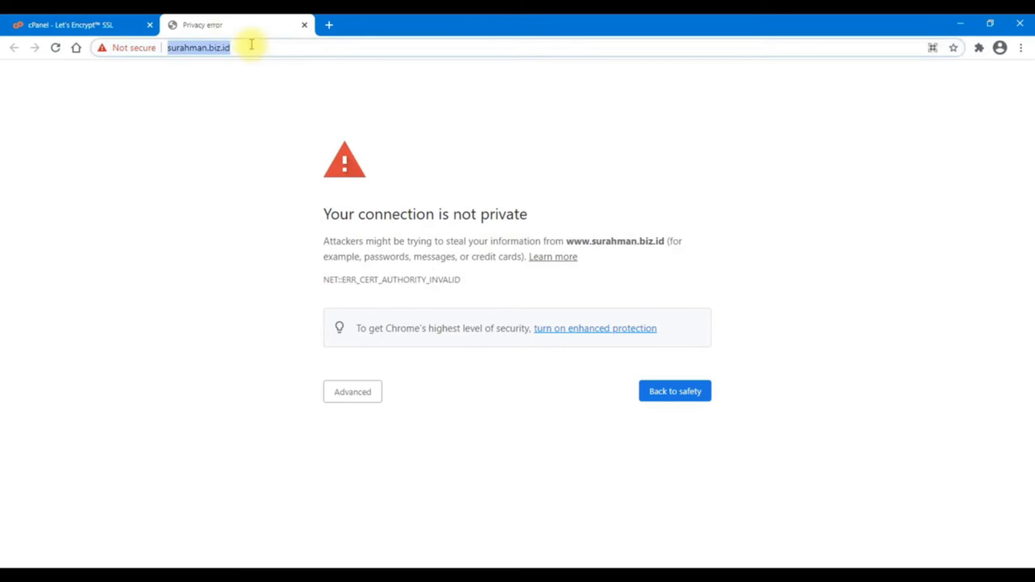
key(Return)
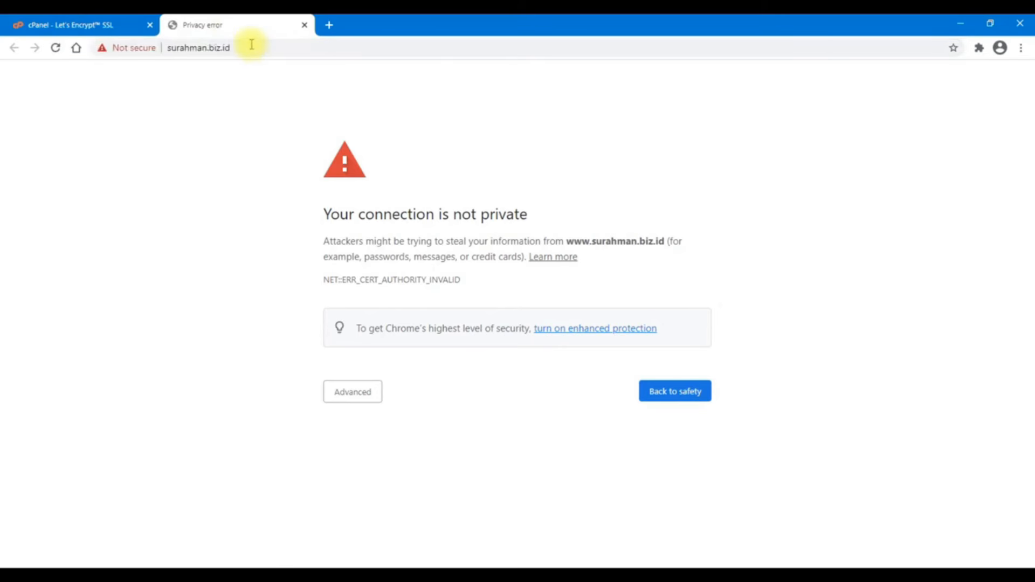
right_click(121, 182)
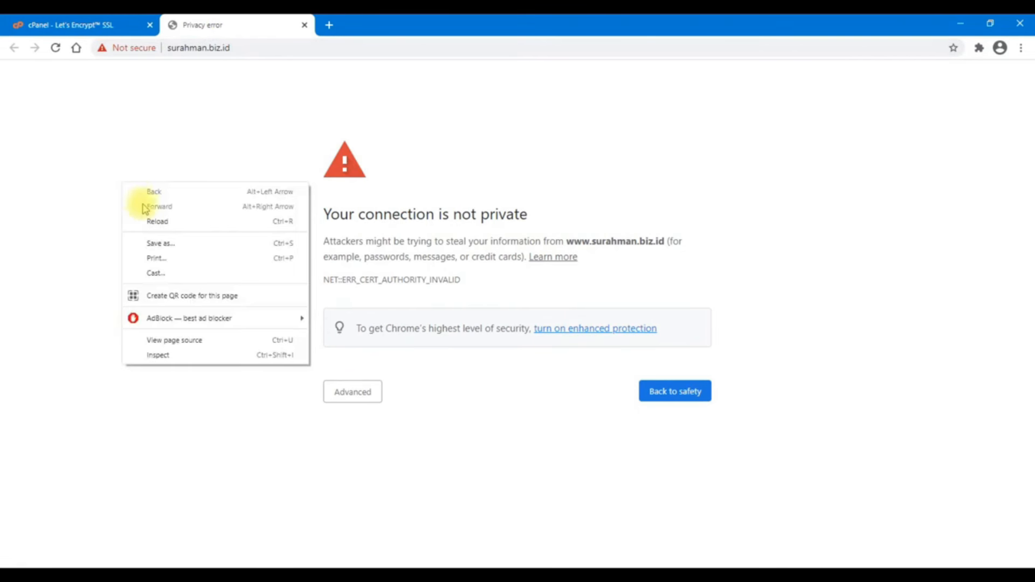
click(169, 224)
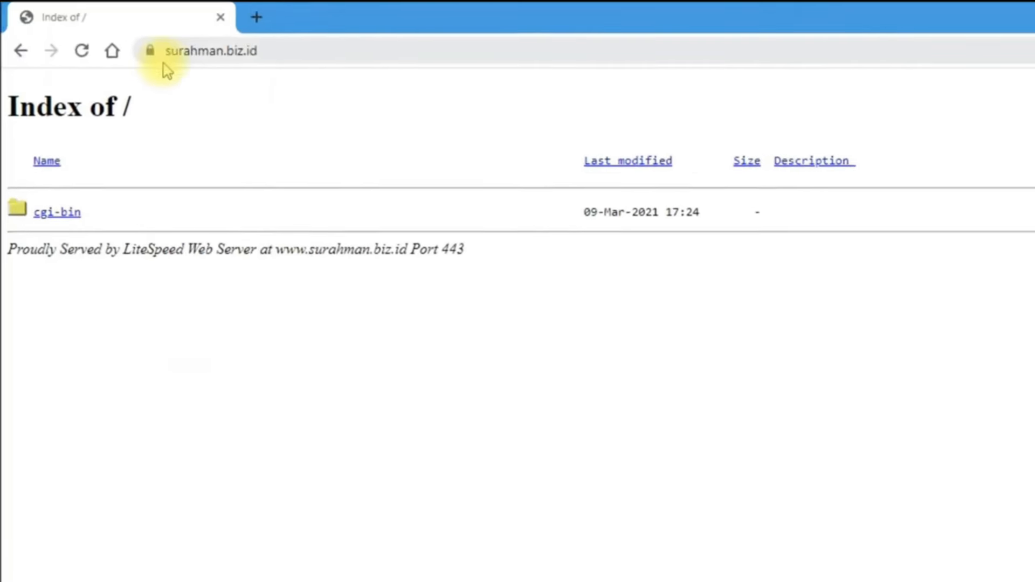
click(271, 52)
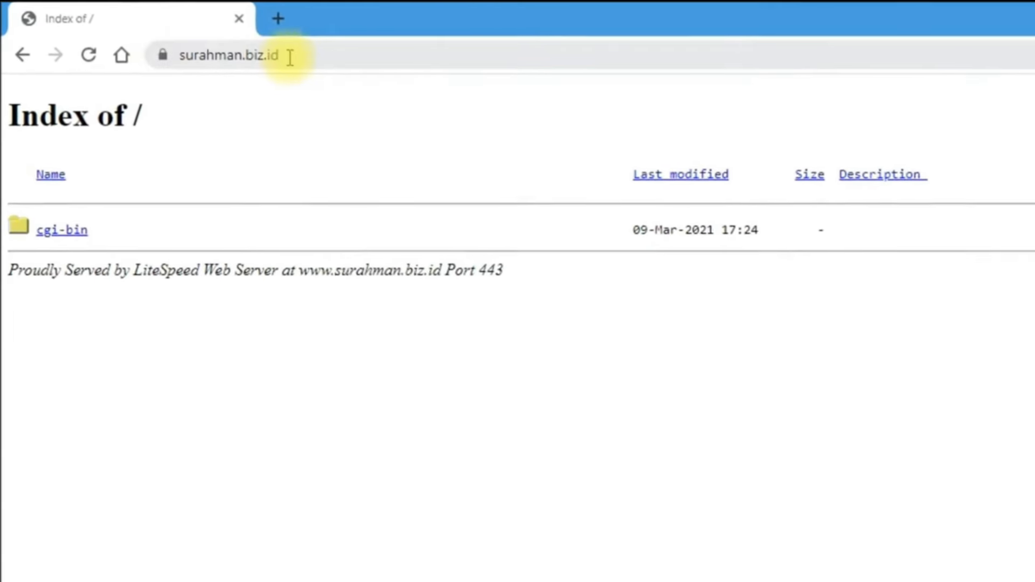
click(374, 53)
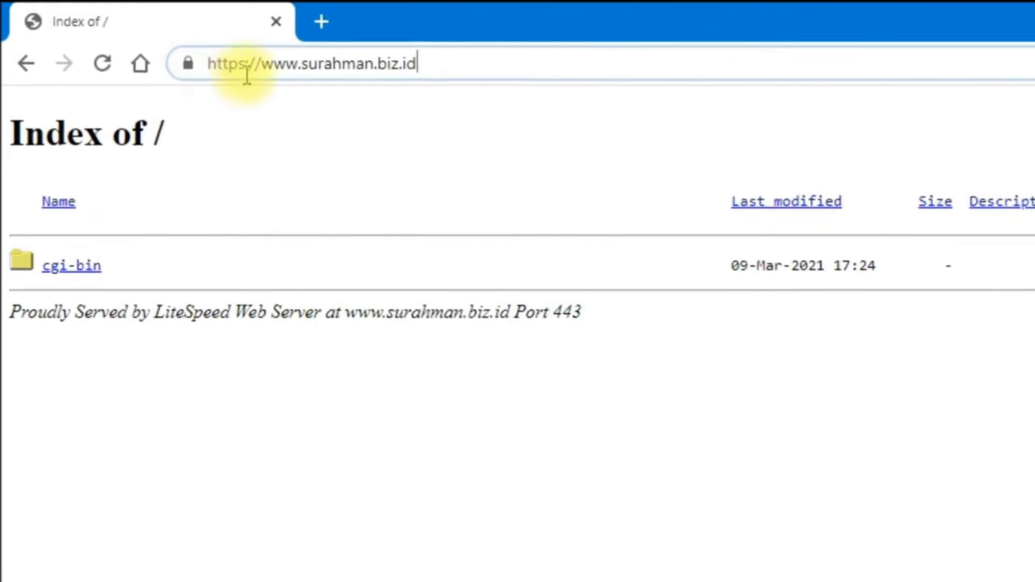
click(242, 186)
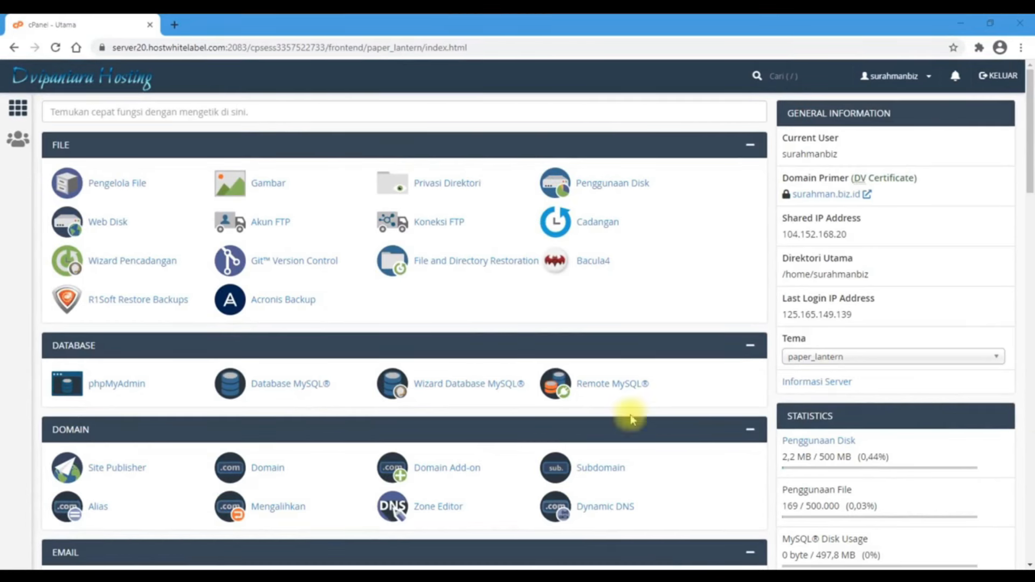
In Domain Add-on, enter c-4webdesign.us so subdomain and document root fill in automatically
scroll(69, 464, down, 4)
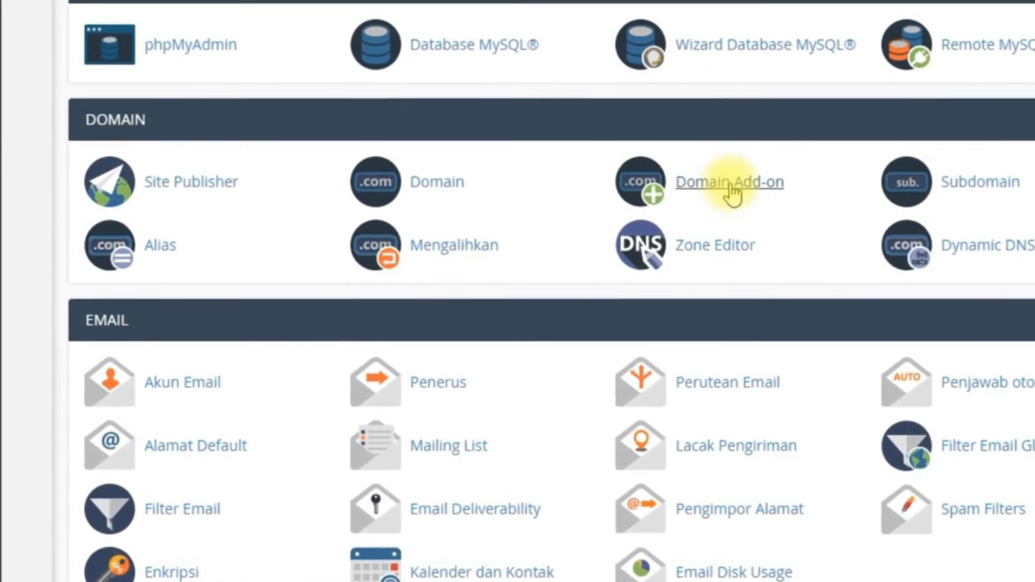
click(731, 184)
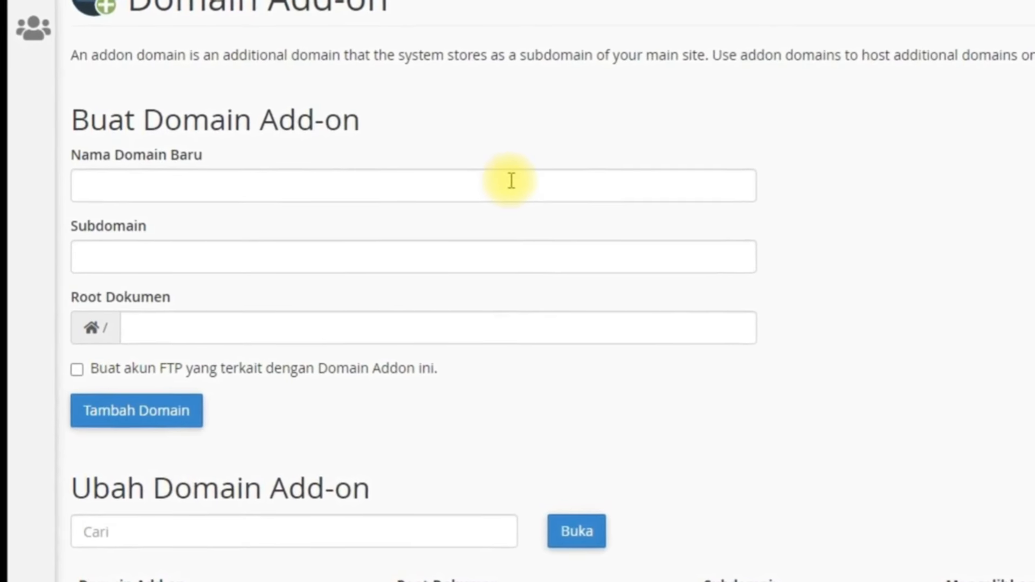
click(509, 183)
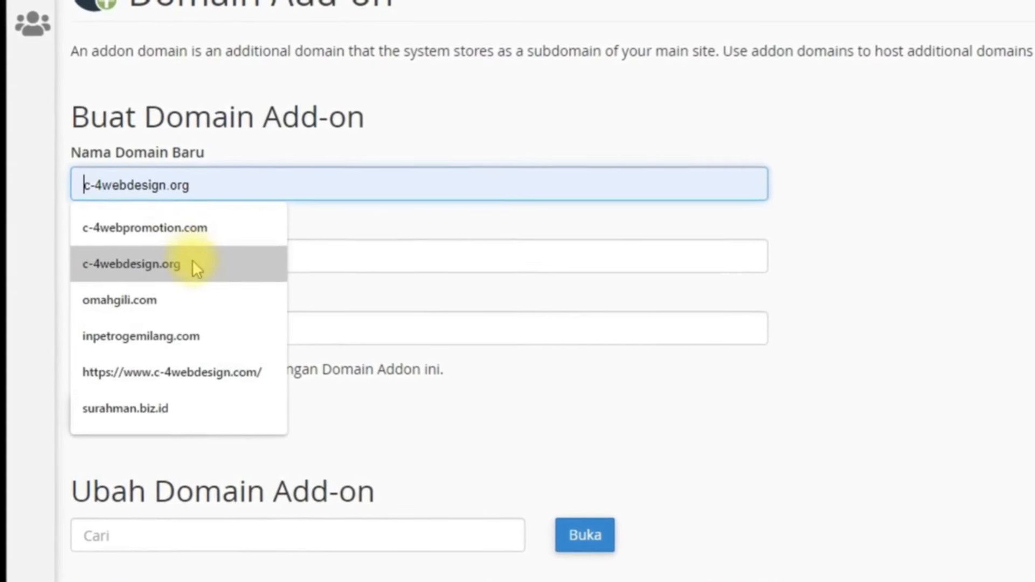
click(195, 265)
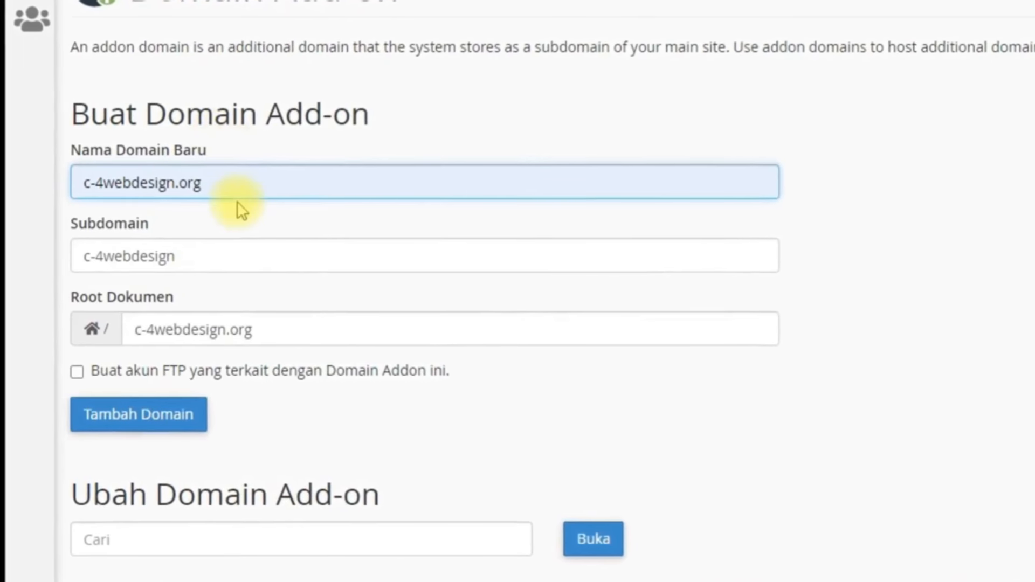
key(BackSpace)
key(BackSpace)
key(BackSpace)
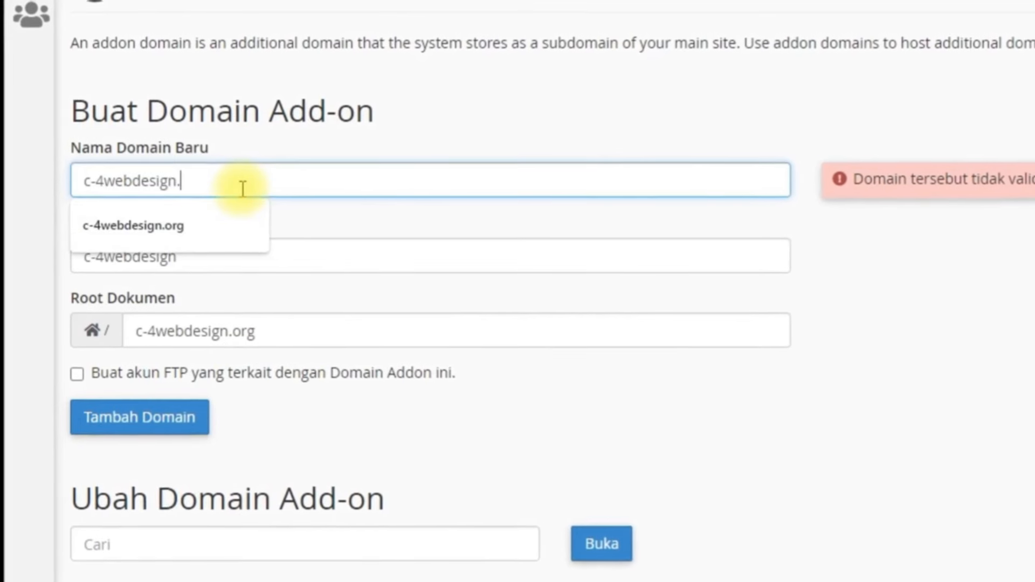
text(us)
click(225, 133)
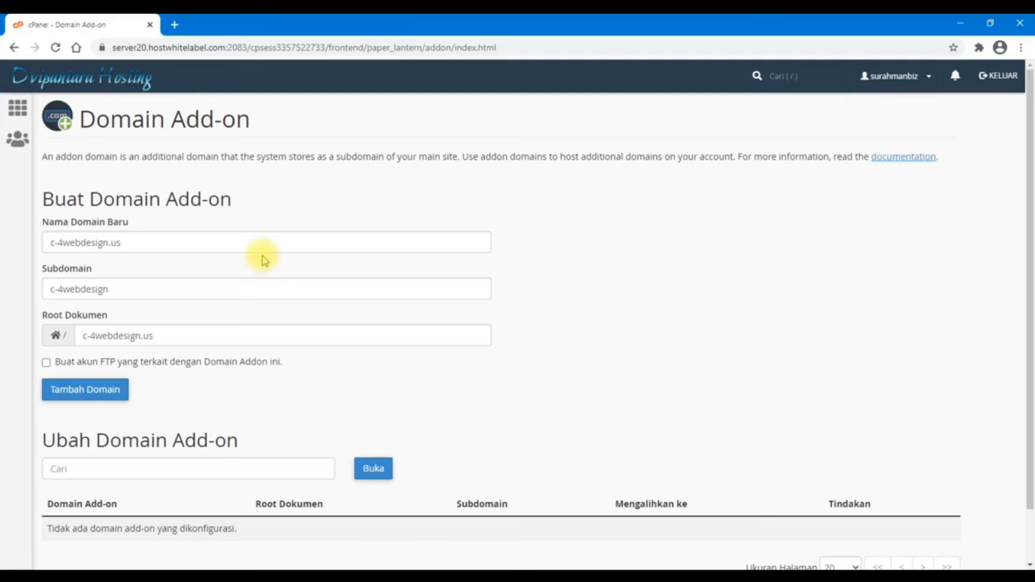
scroll(265, 260, down, 1)
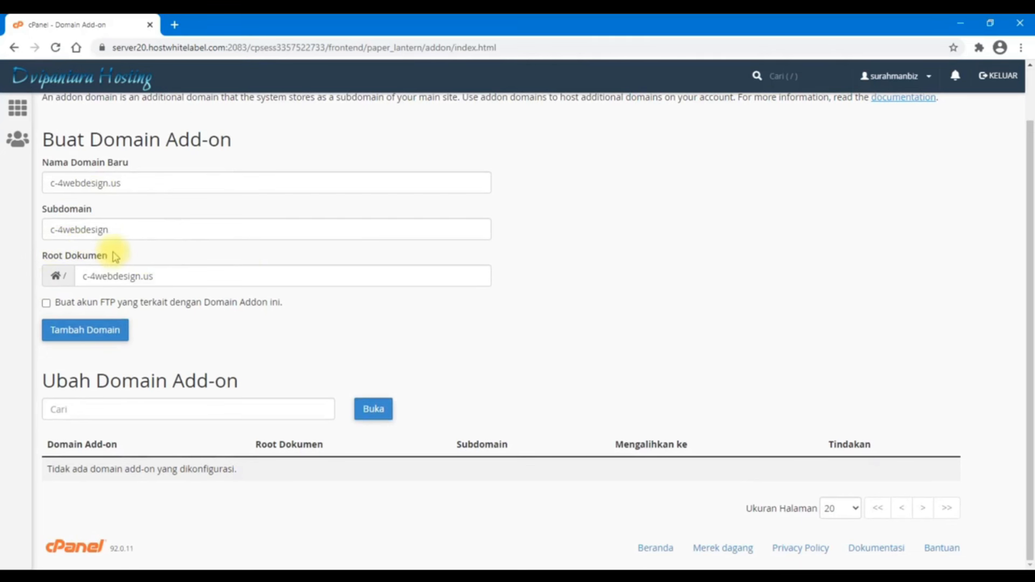
Submit the c-4webdesign.us addon domain with Tambah Domain
click(99, 341)
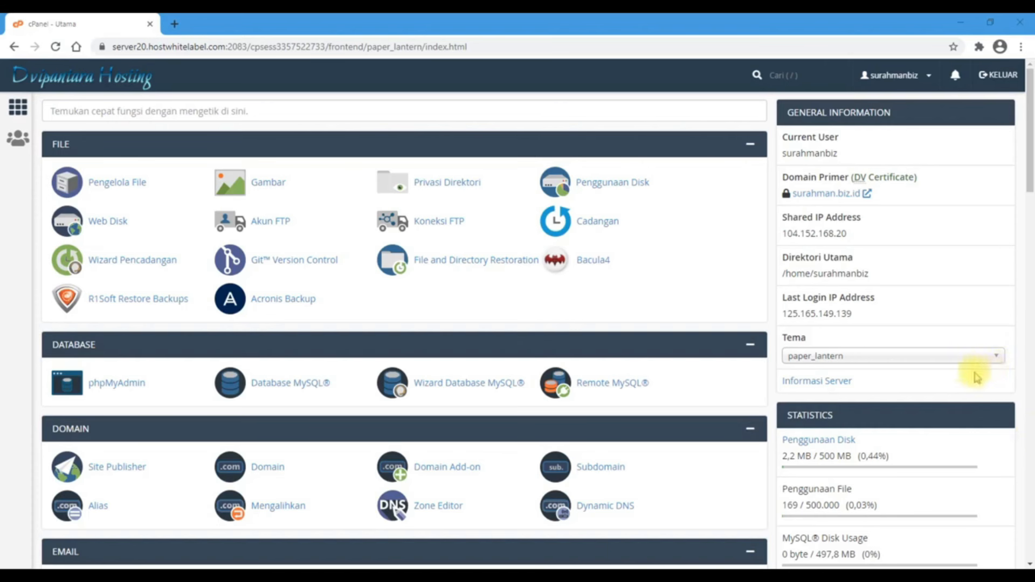
On the Subdomain page, enter 'blog' under surahman.biz.id so Root Dokumen auto-fills
scroll(973, 372, down, 5)
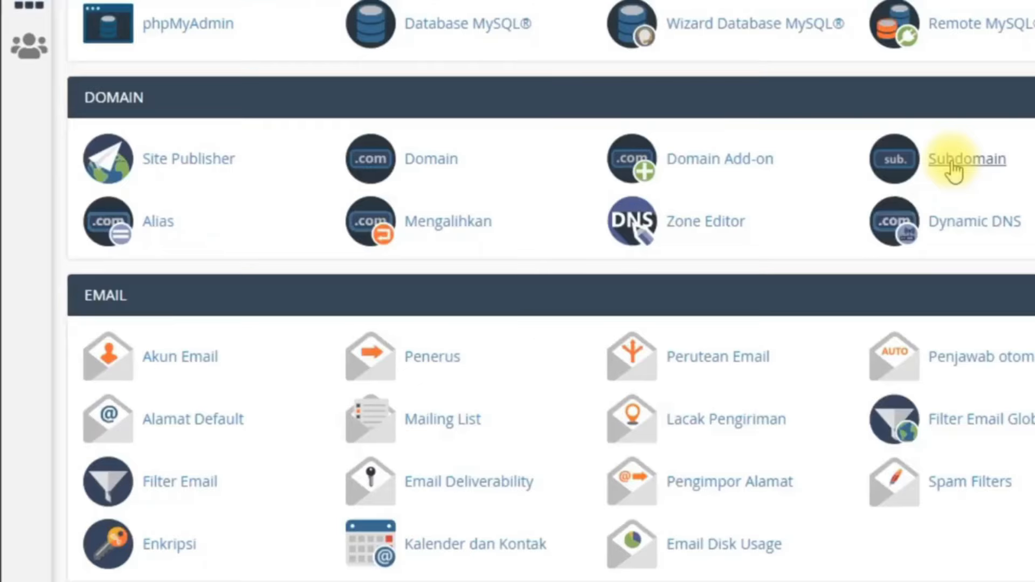
click(953, 170)
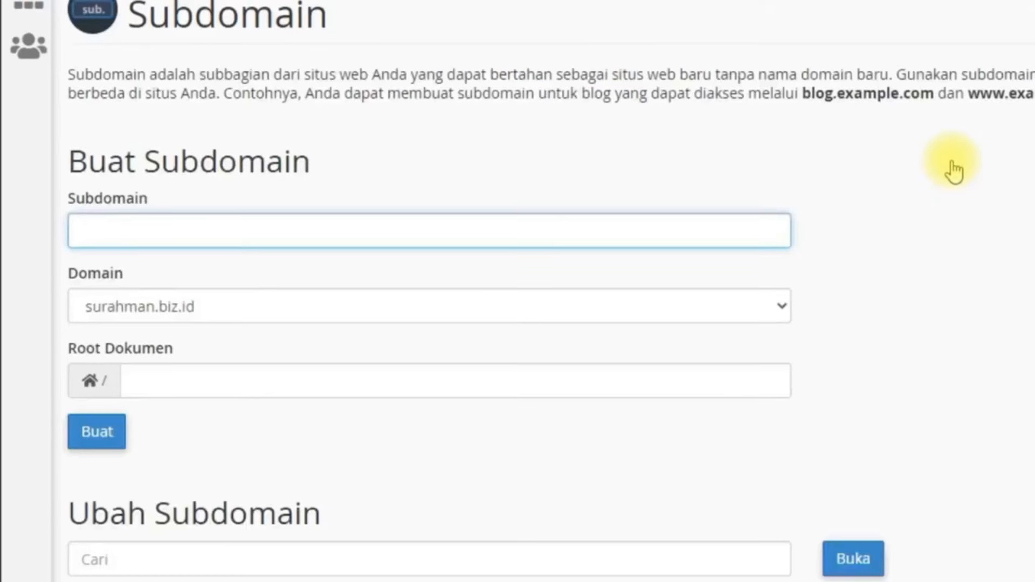
click(194, 228)
click(243, 201)
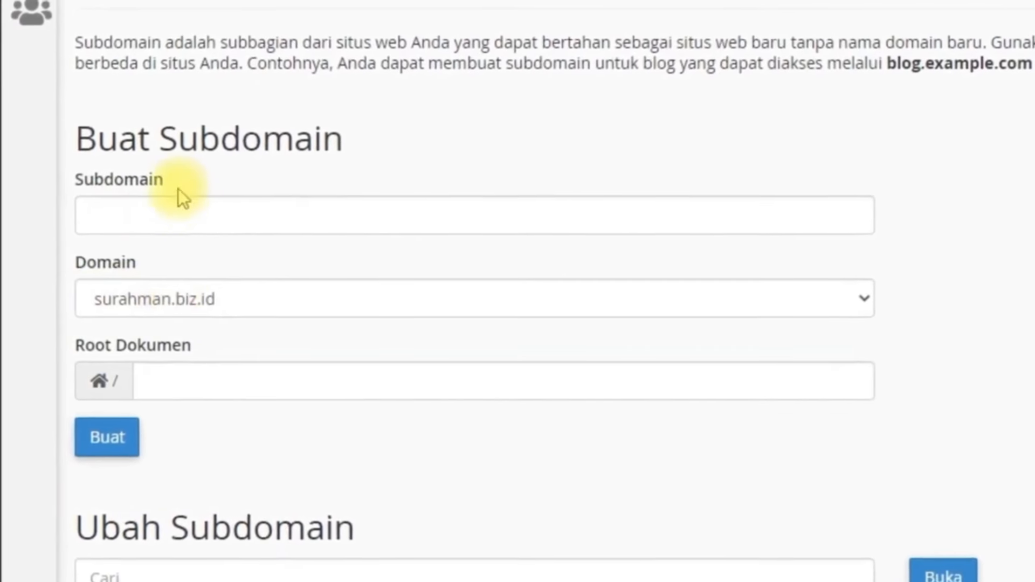
click(258, 210)
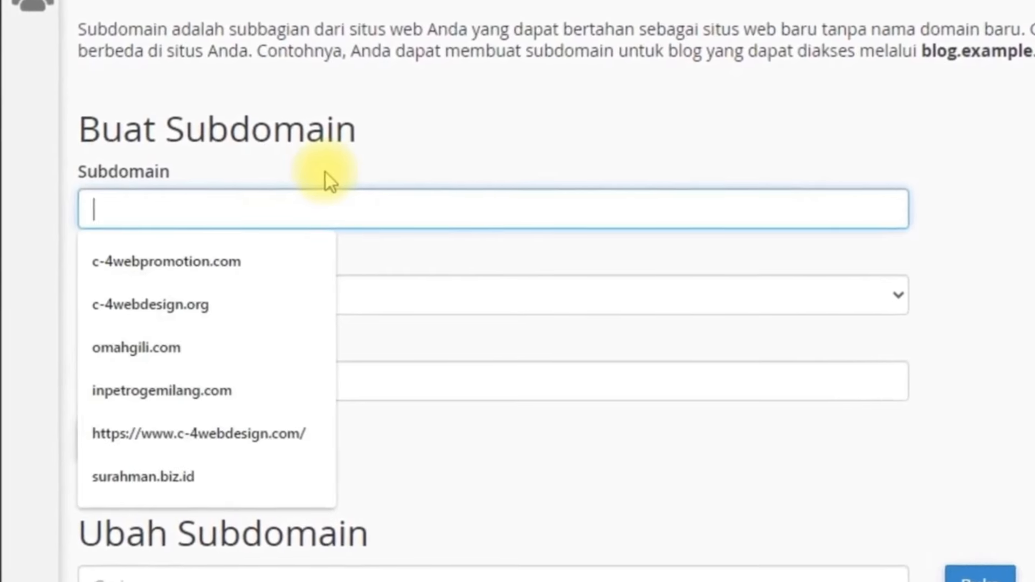
text(blog)
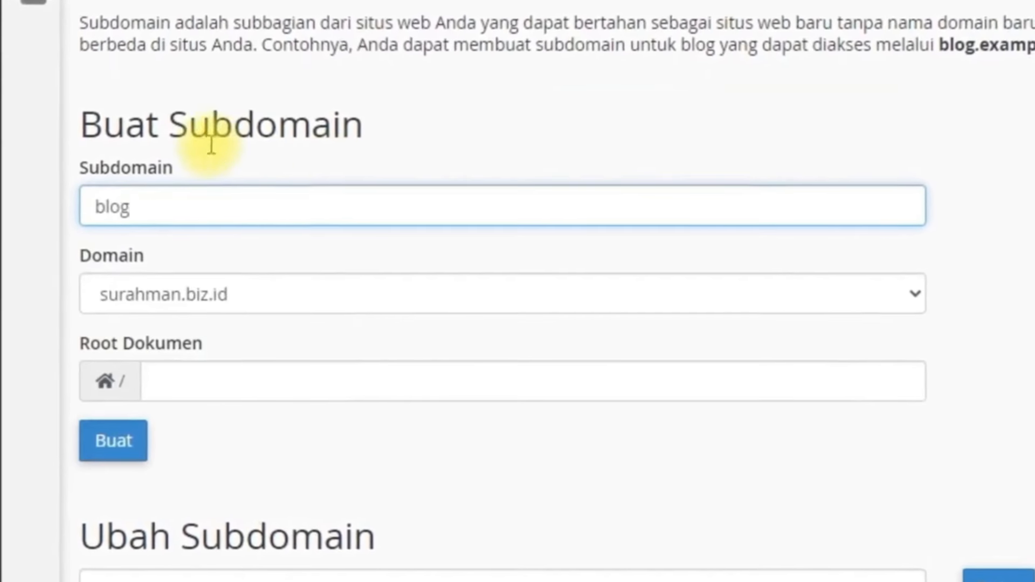
click(211, 144)
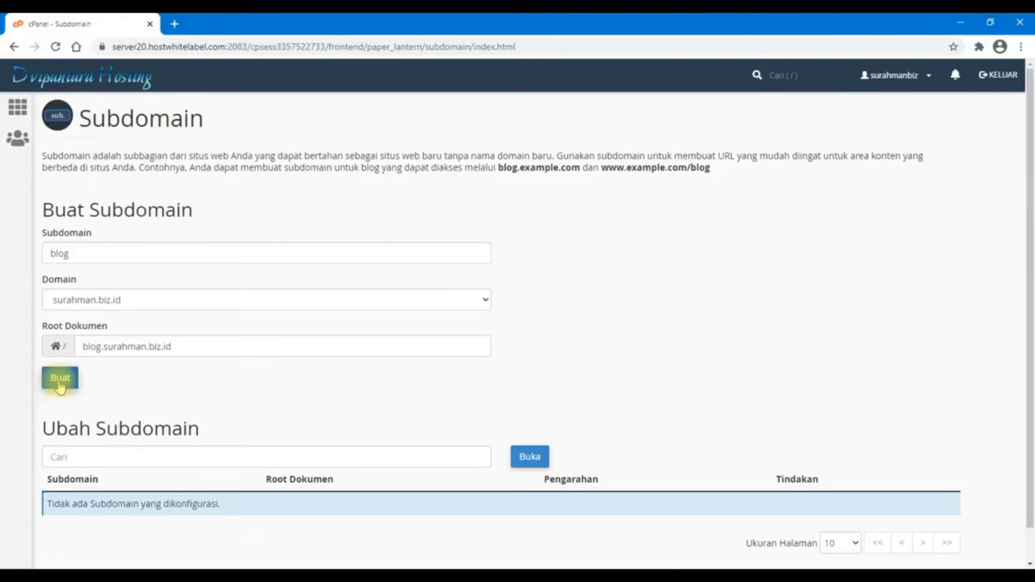
Create the blog subdomain, preview it from the success message, then return to the list
click(125, 458)
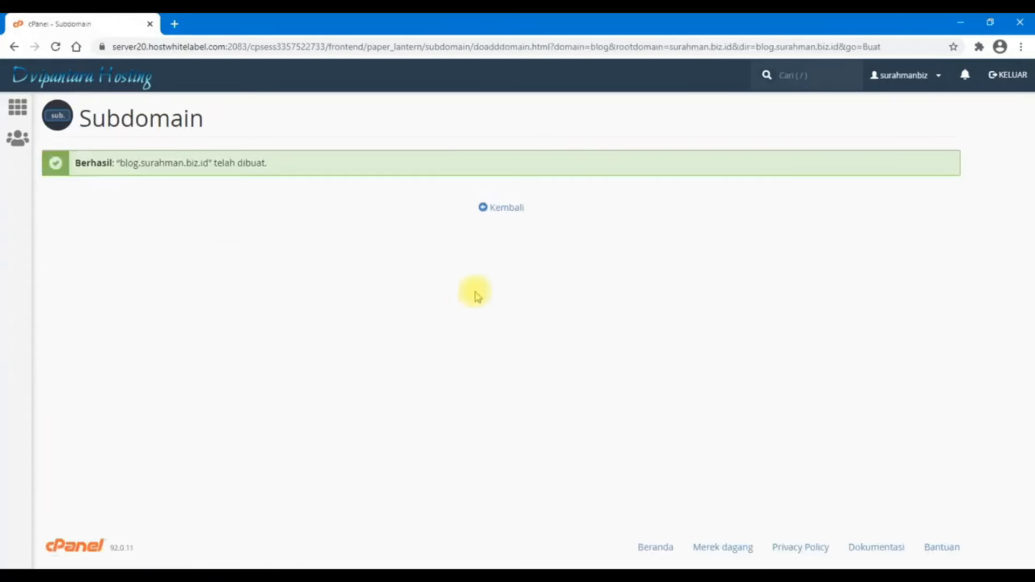
drag(208, 164, 120, 164)
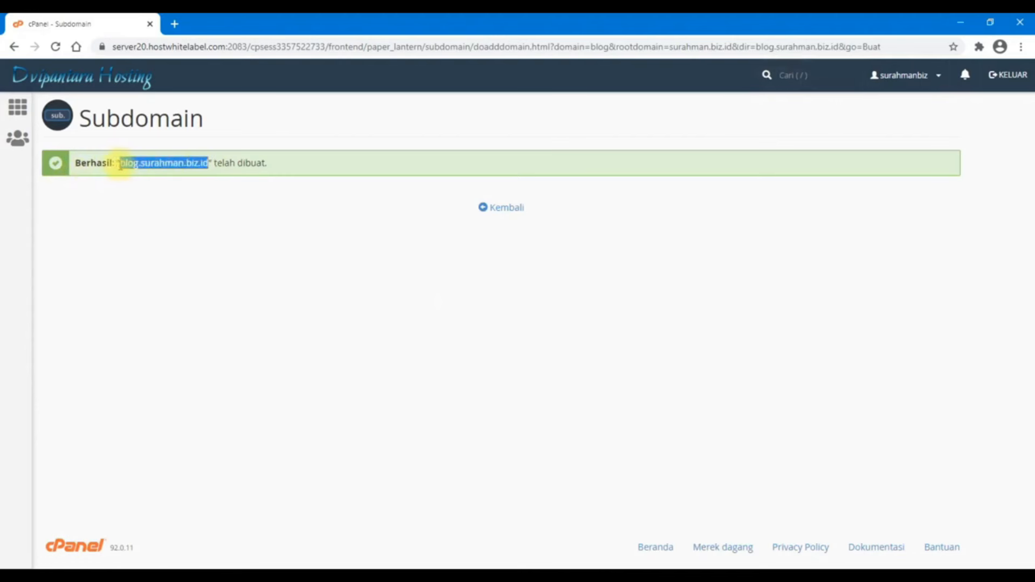
right_click(123, 171)
click(165, 201)
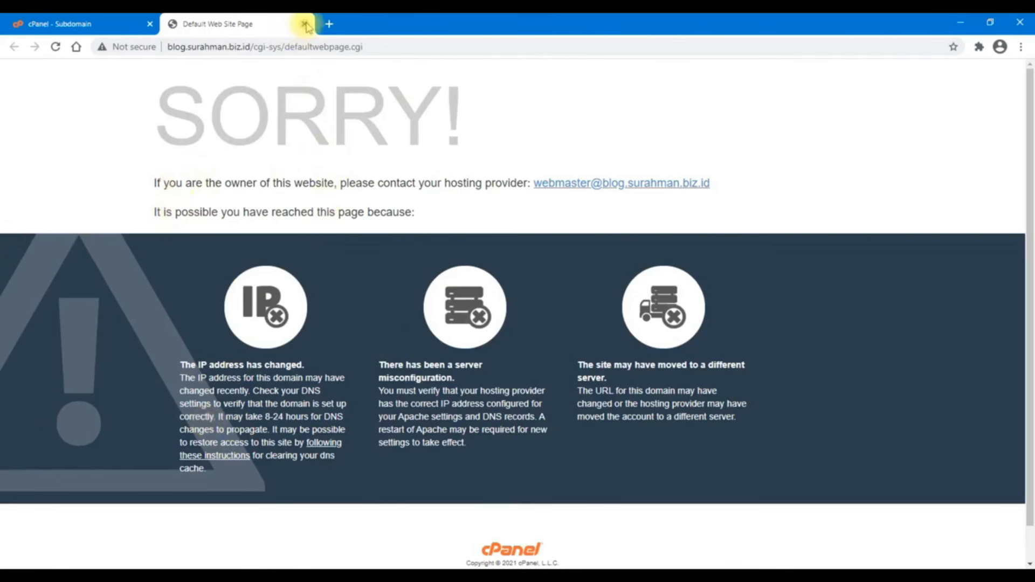
click(305, 25)
click(506, 211)
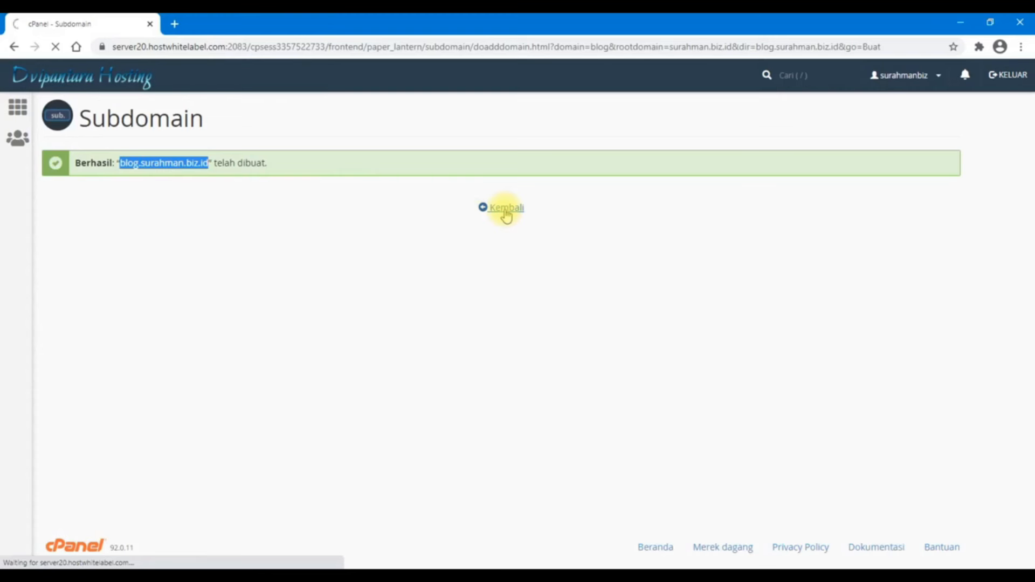
Open blog.surahman.biz.id from the subdomain list at its bare address, then return to cPanel home
scroll(507, 217, down, 1)
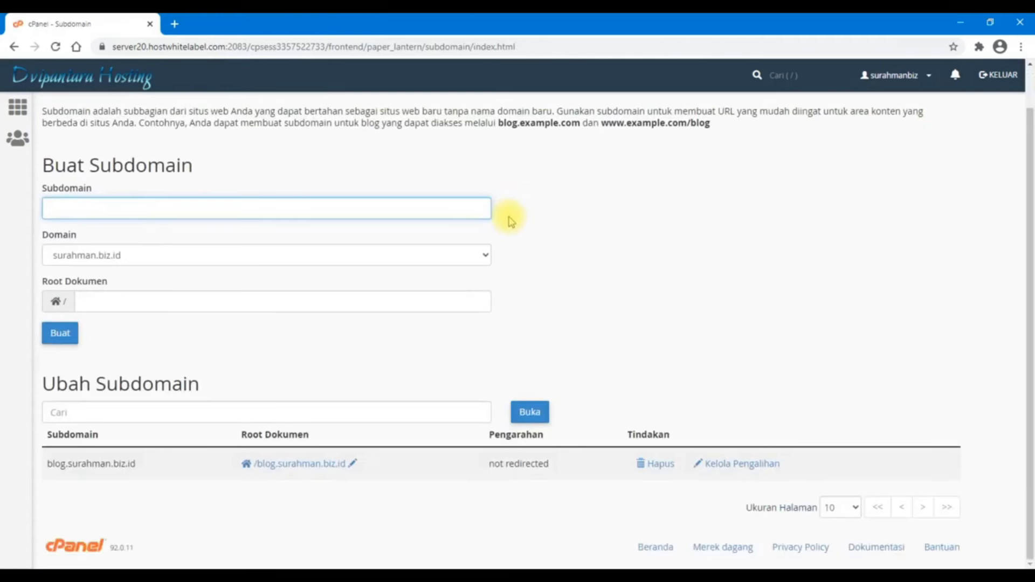
drag(144, 467, 53, 465)
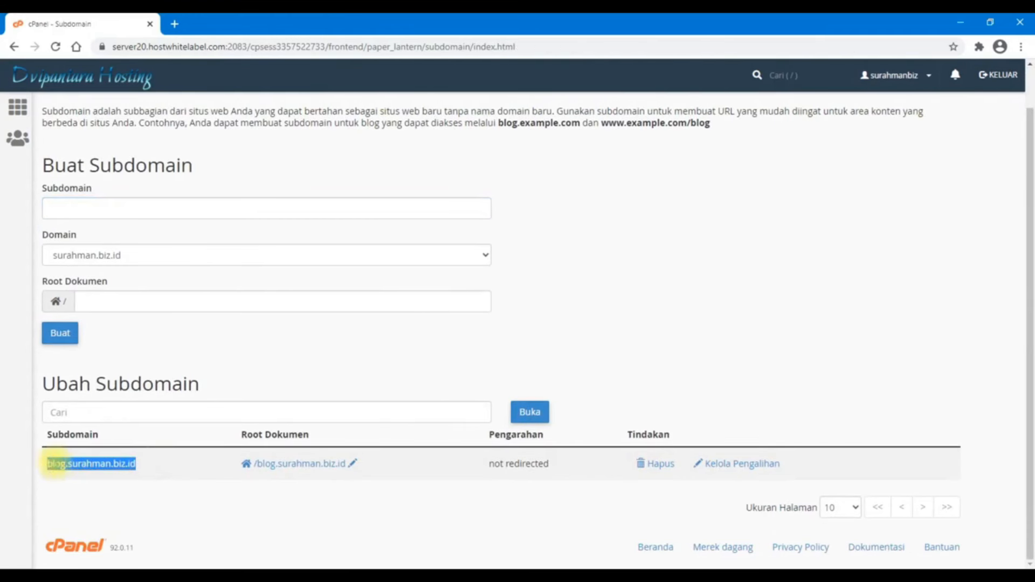
right_click(55, 464)
click(87, 487)
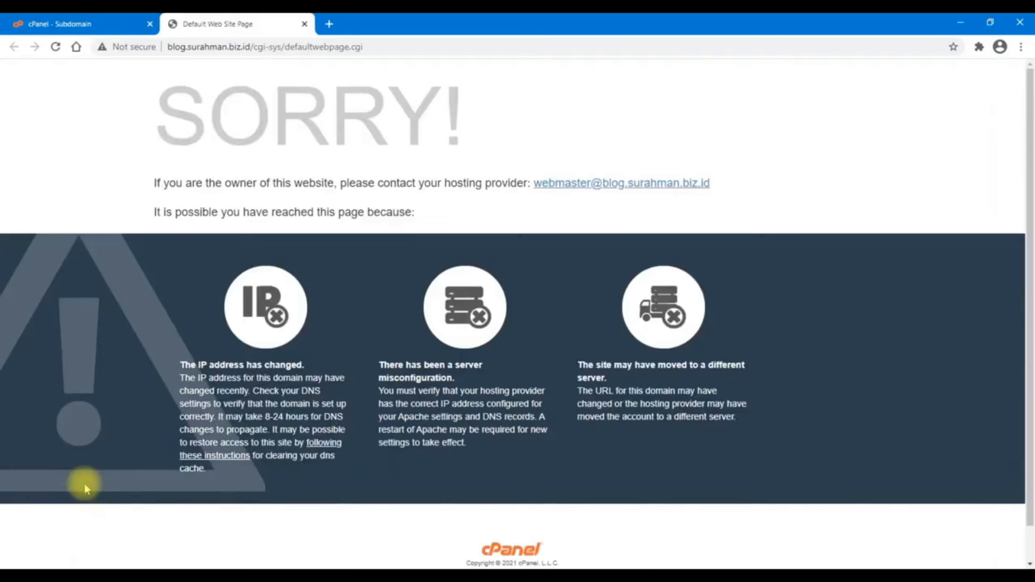
drag(253, 47, 509, 50)
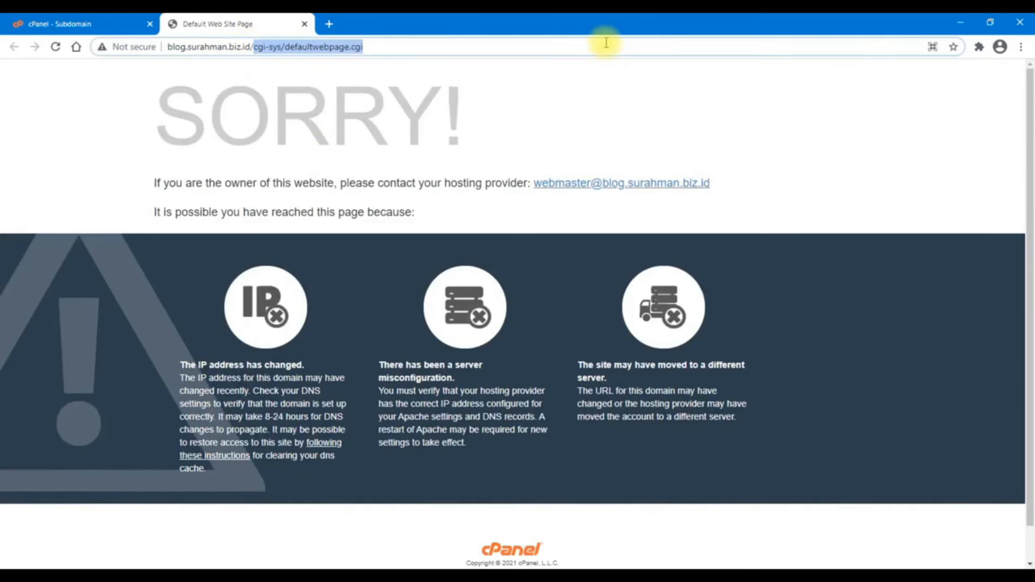
key(BackSpace)
key(BackSpace)
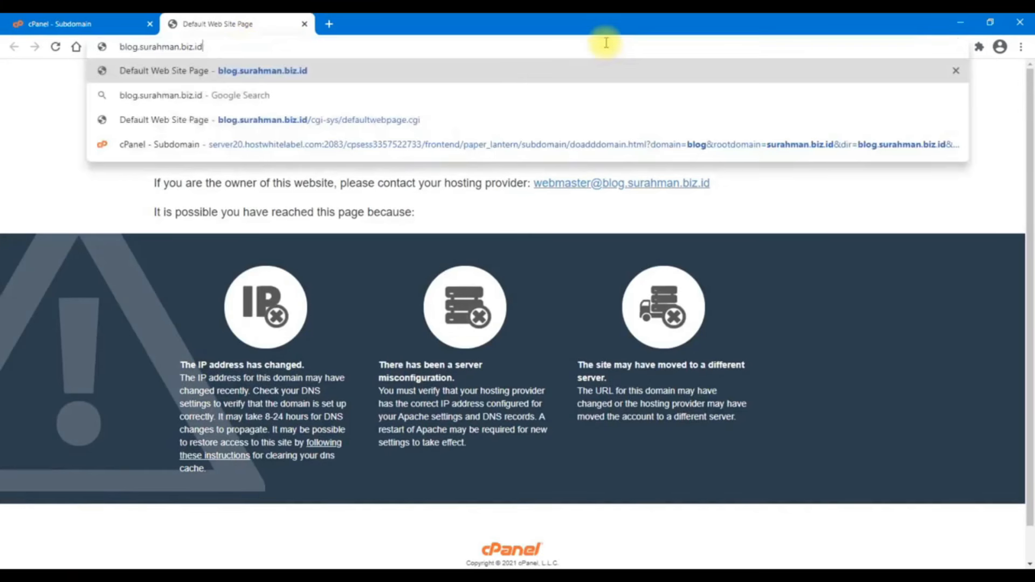
key(Return)
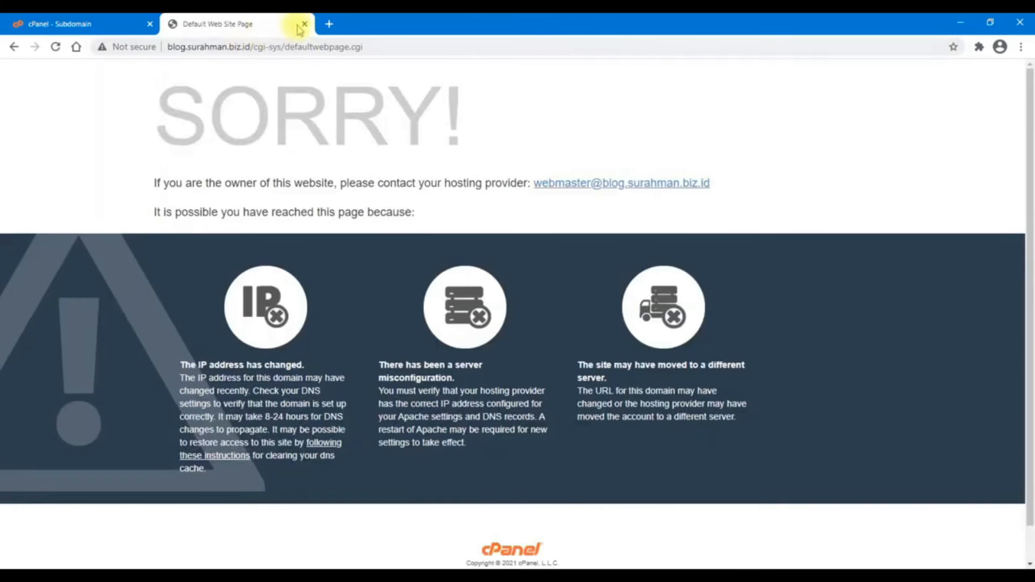
click(305, 24)
click(24, 105)
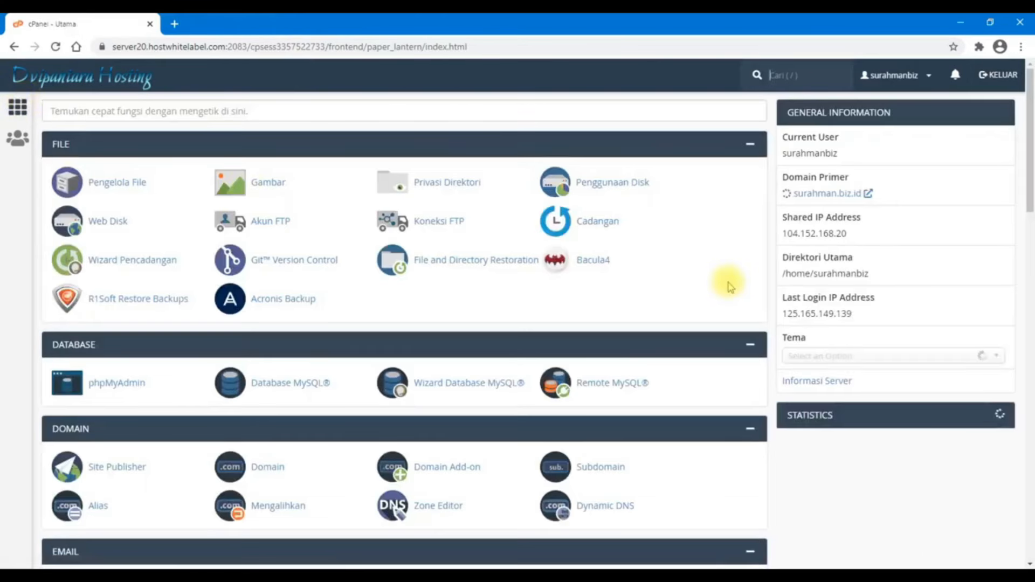
Open the Let's Encrypt SSL page from the Keamanan section
scroll(728, 284, down, 5)
scroll(728, 281, down, 7)
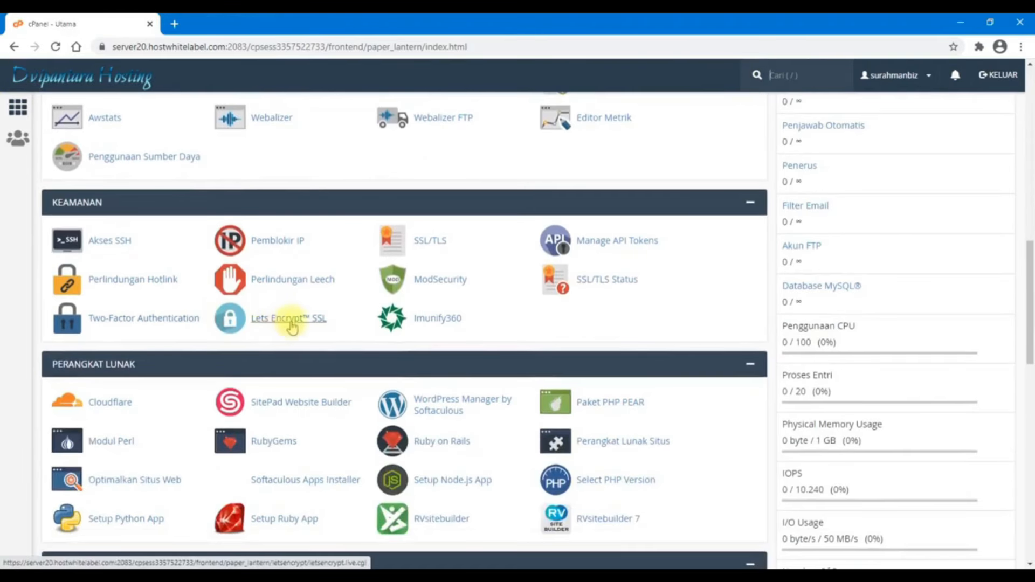
click(290, 325)
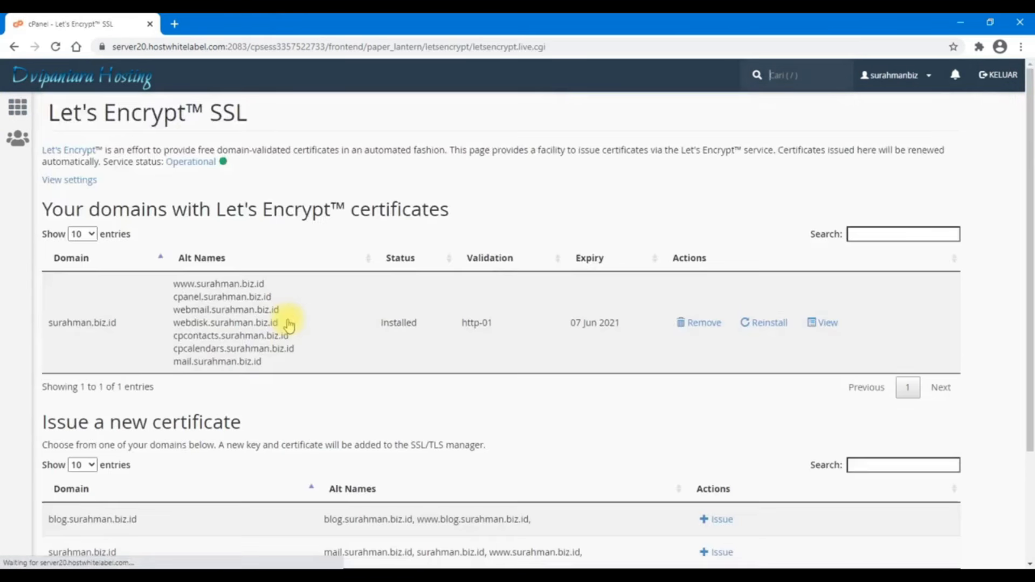
Open blog.surahman.biz.id from the Issue list in a new tab and copy its address
scroll(291, 326, down, 3)
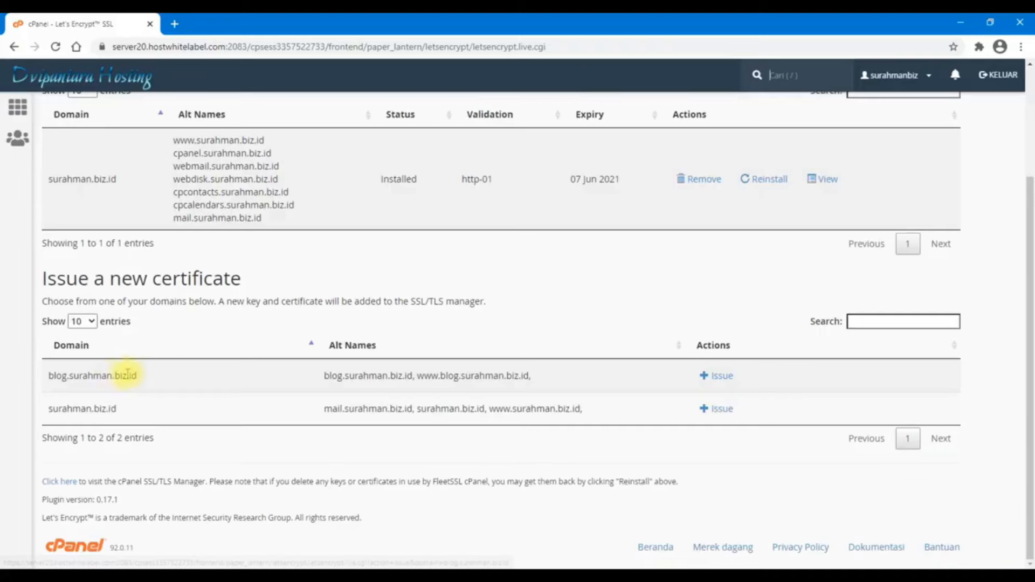
drag(137, 341, 18, 342)
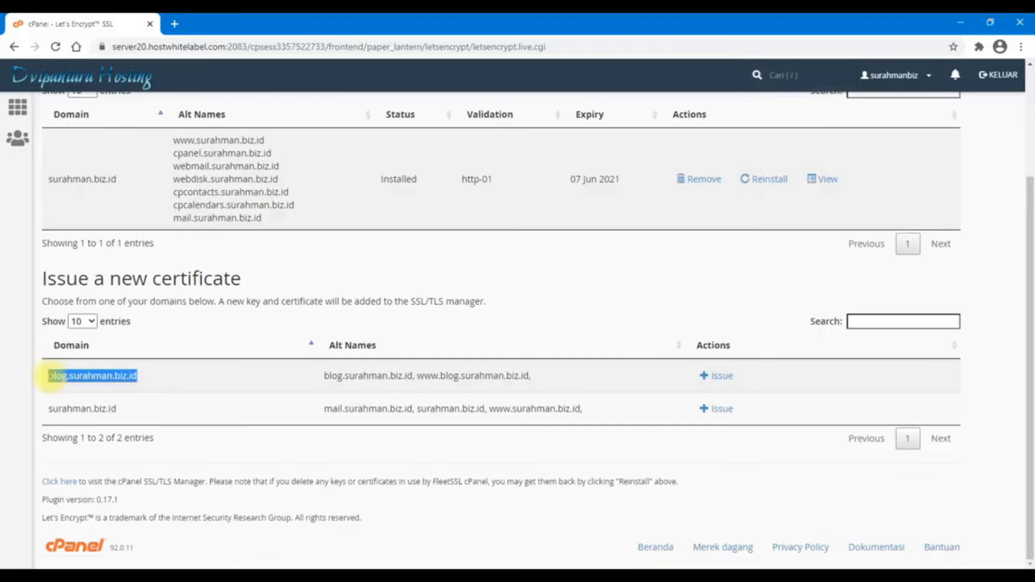
right_click(50, 376)
click(92, 401)
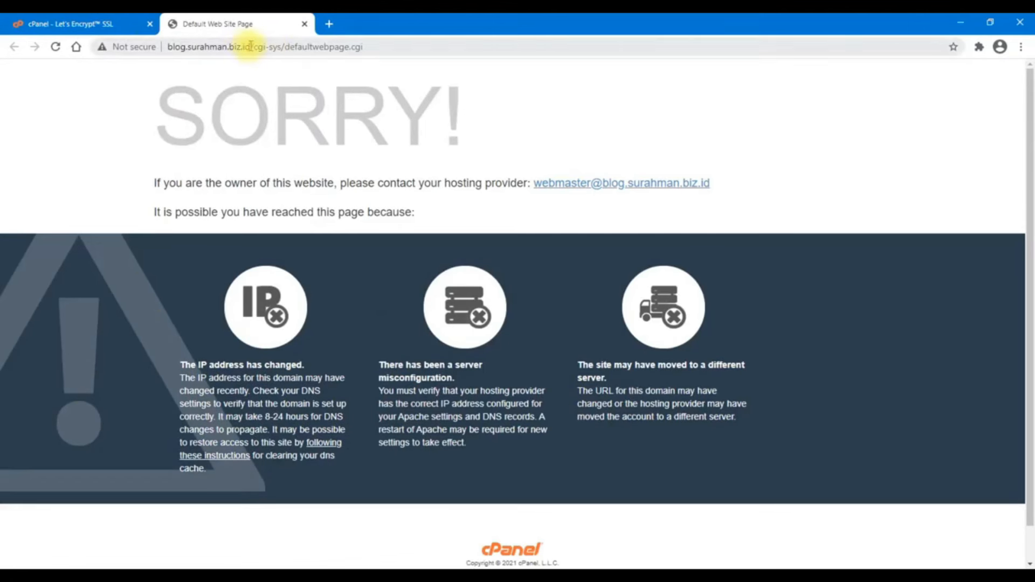
drag(251, 46, 167, 46)
right_click(213, 46)
Load the copied blog.surahman.biz.id address in an incognito window, then close it and return to Let's Encrypt
click(248, 108)
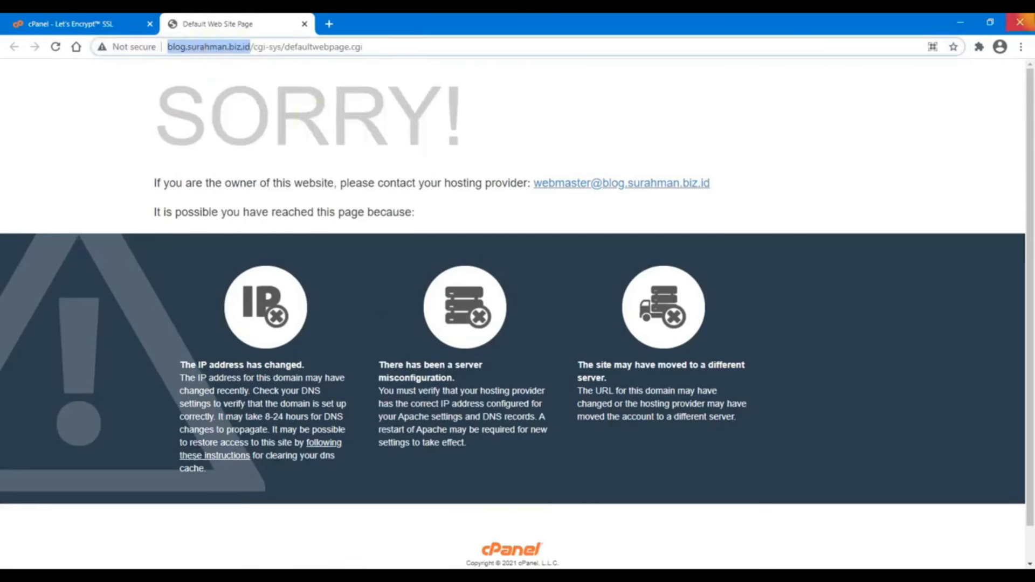
click(1021, 47)
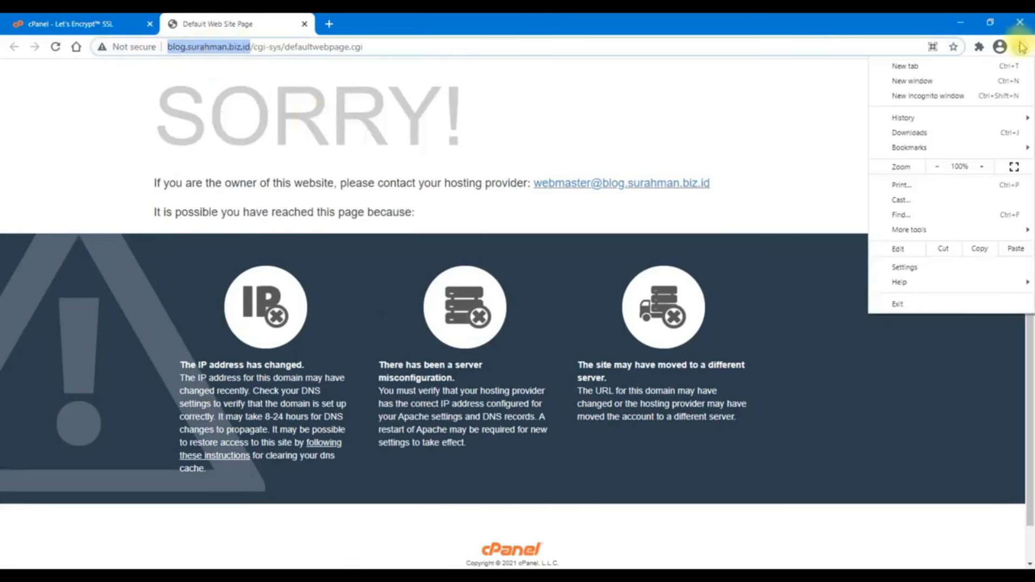
click(999, 98)
key(ctrl+v)
key(Return)
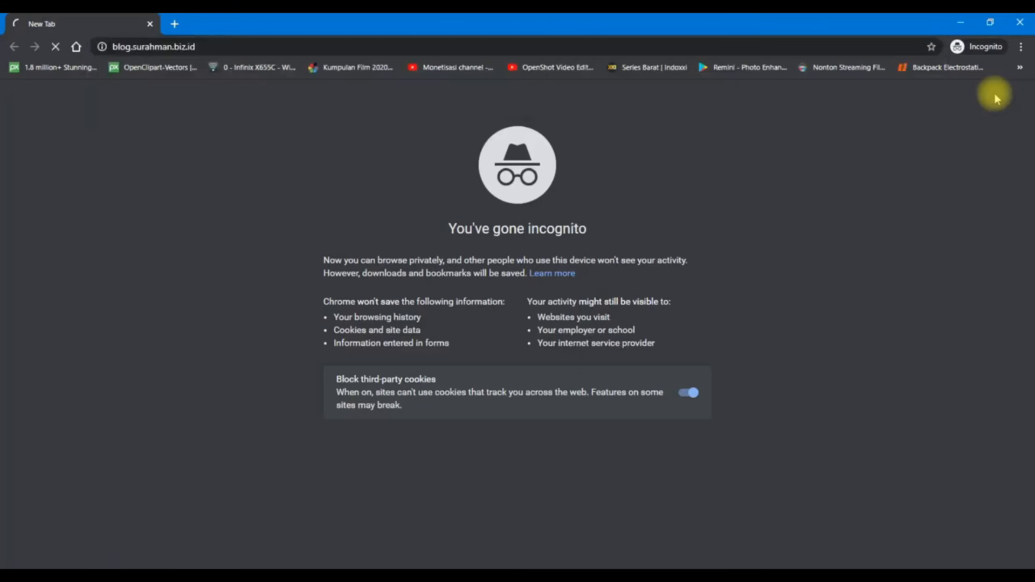
click(1029, 27)
click(59, 24)
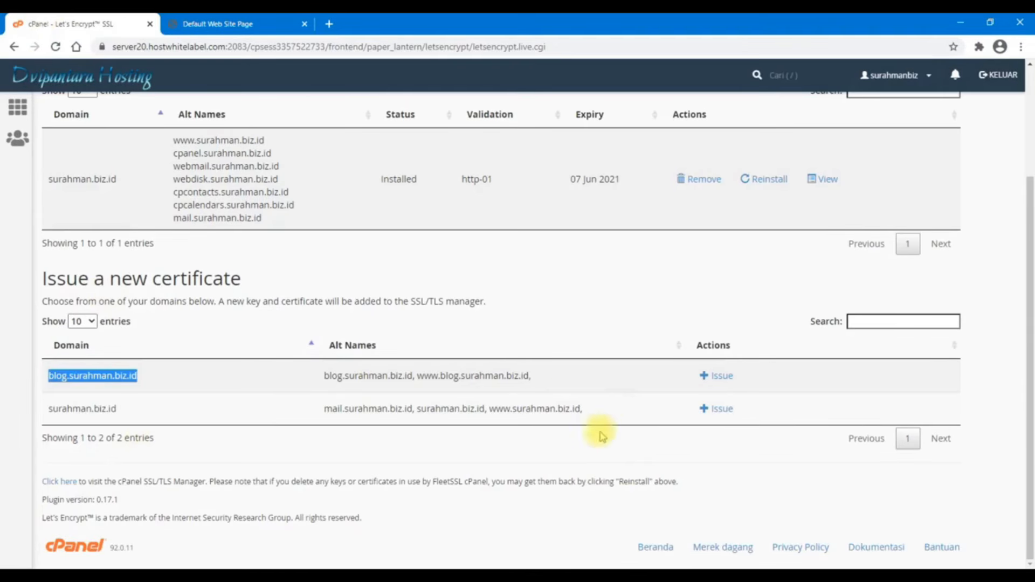
drag(602, 435, 629, 481)
click(721, 377)
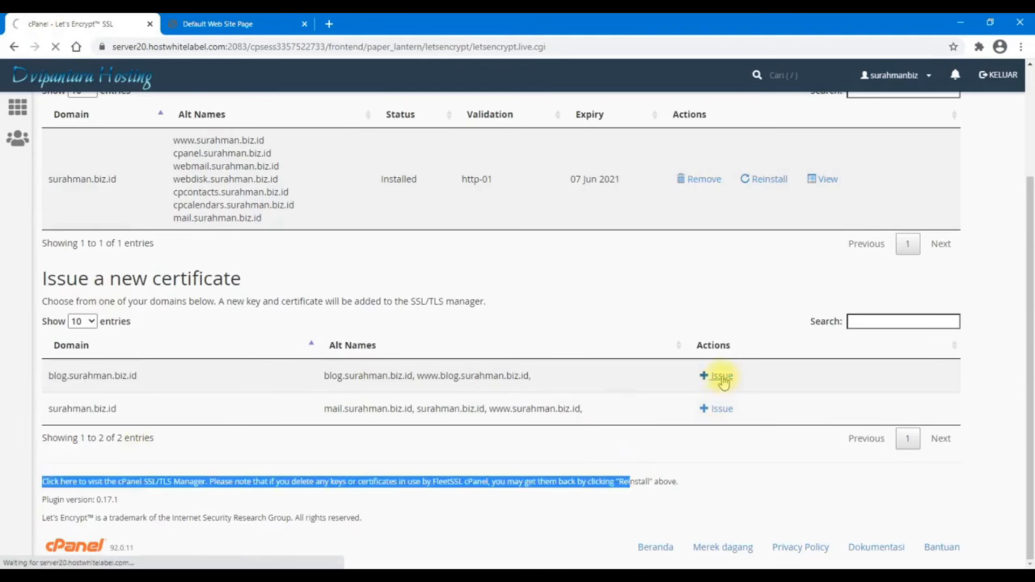
click(695, 262)
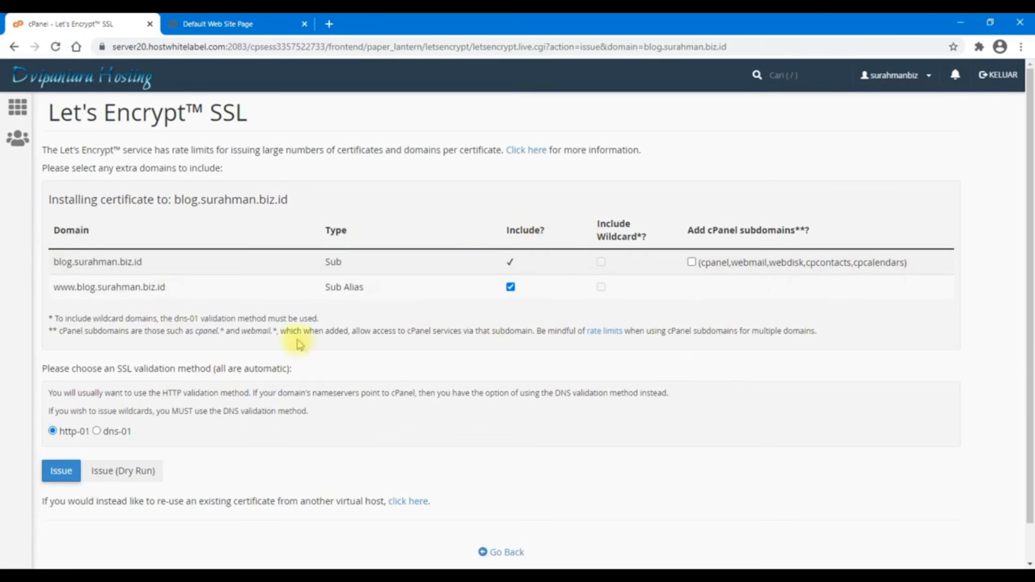
click(57, 476)
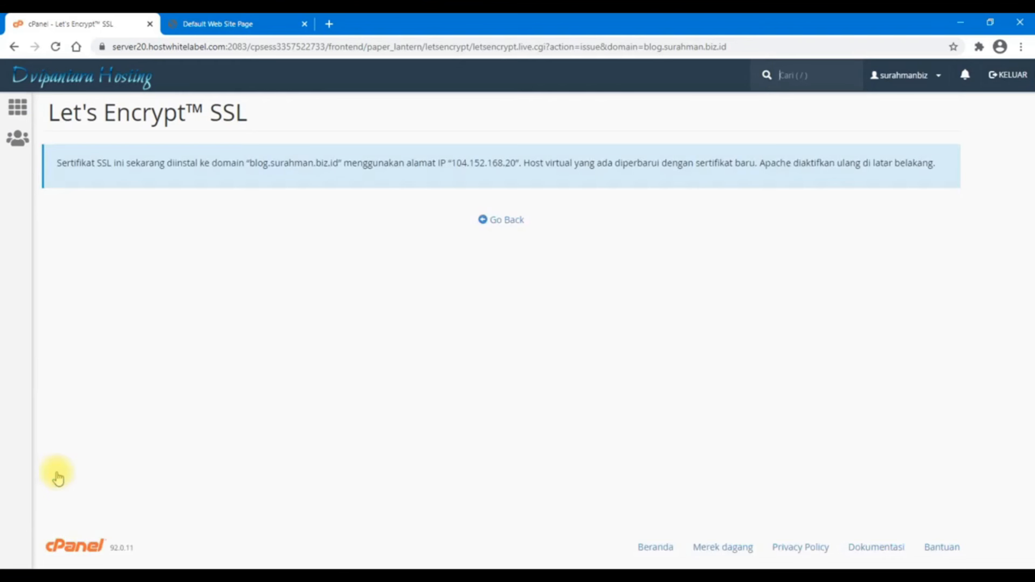
click(513, 221)
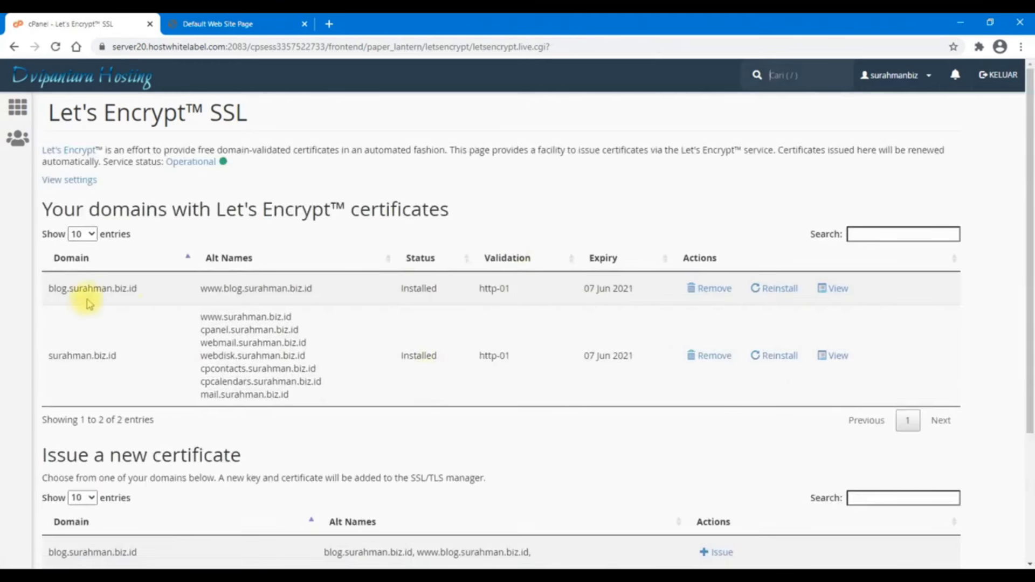
drag(317, 292, 213, 292)
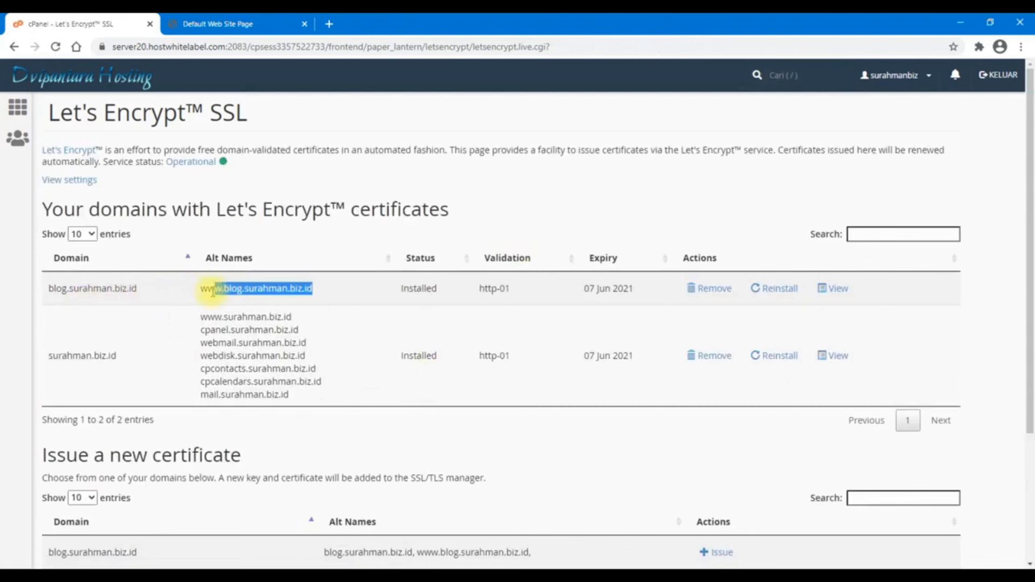
right_click(202, 289)
click(240, 314)
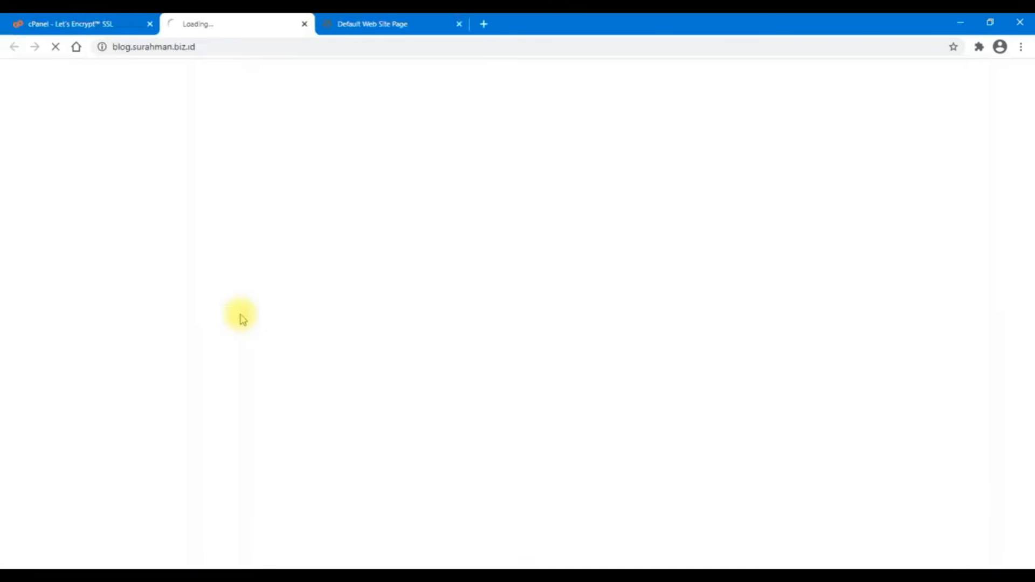
click(459, 24)
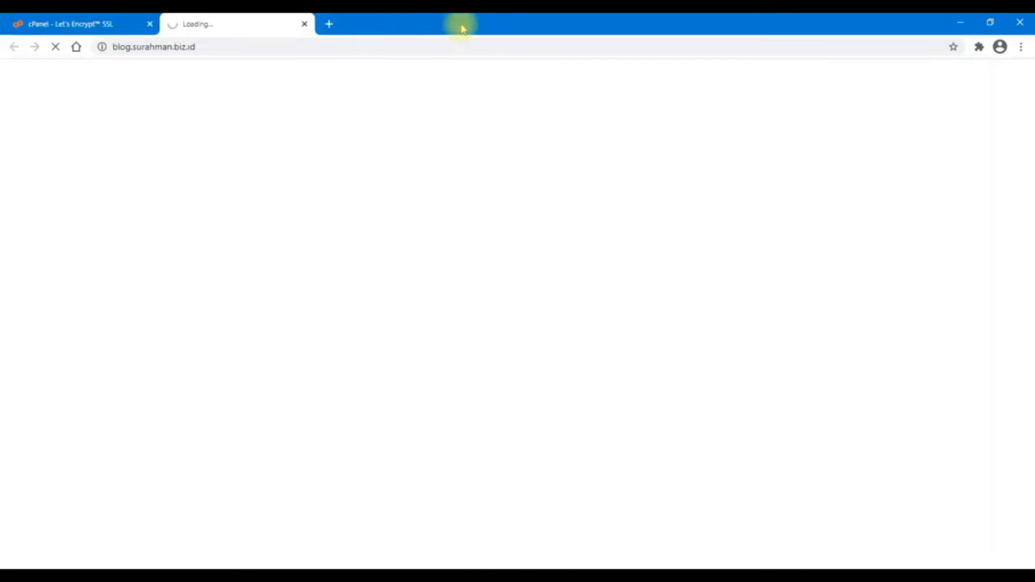
click(460, 46)
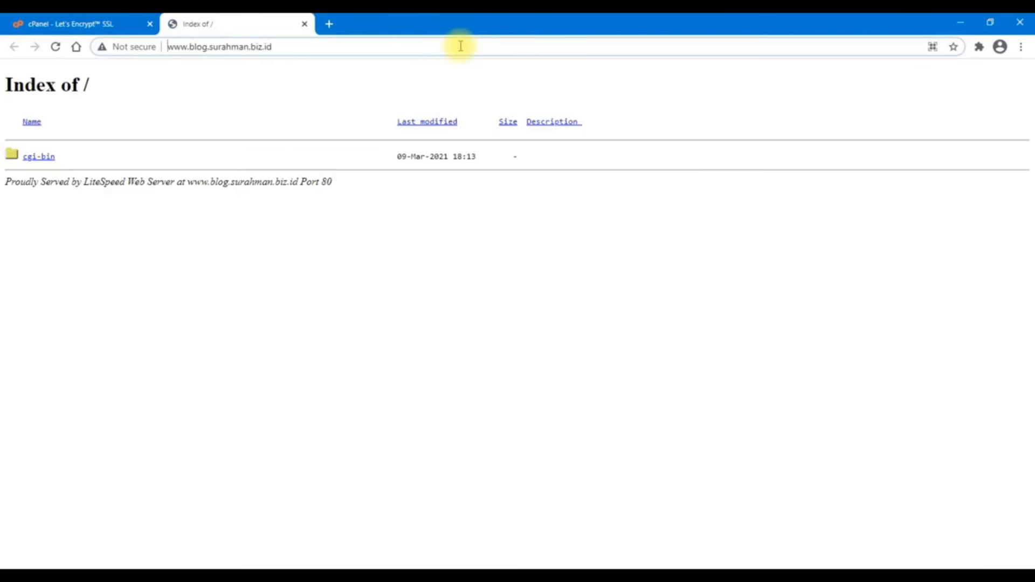
text(htt)
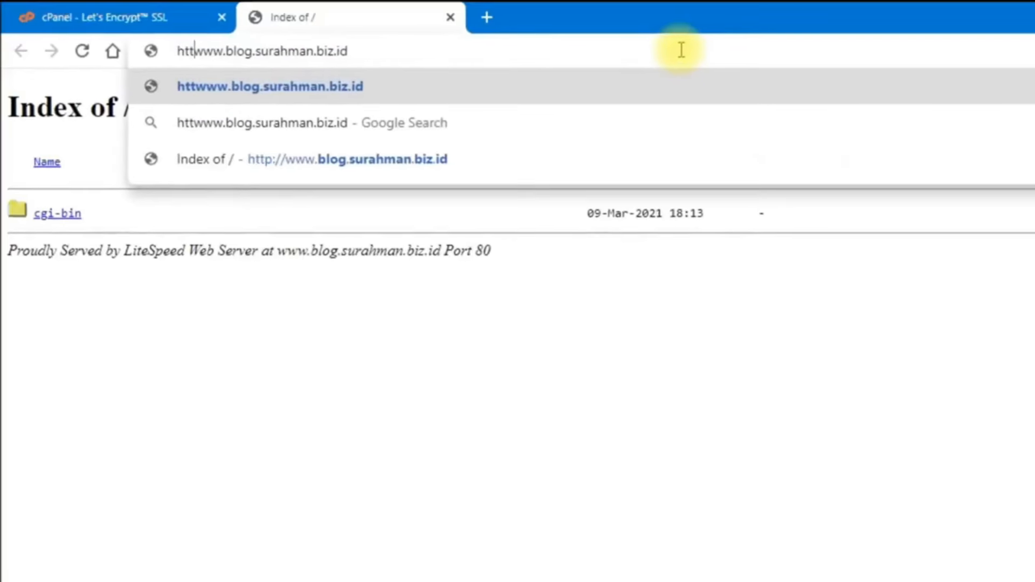
text(ps://)
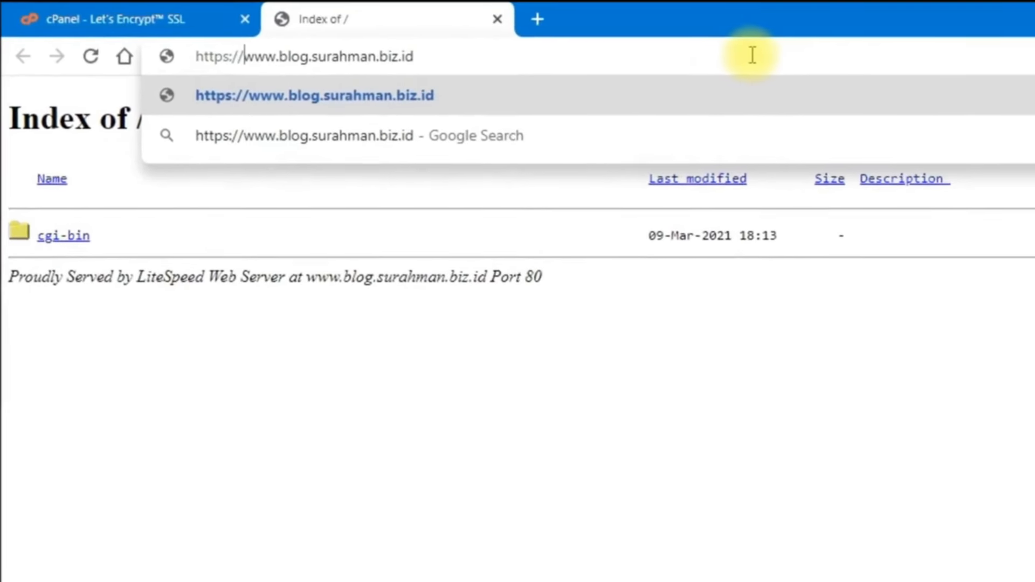
key(Return)
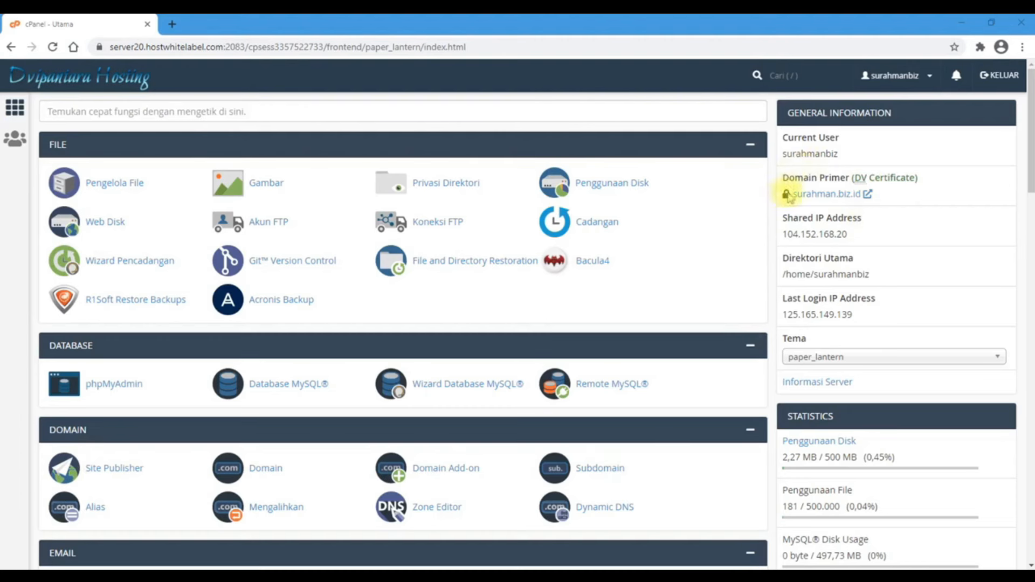
Scroll to the EMAIL section and open Akun Email
scroll(949, 310, down, 3)
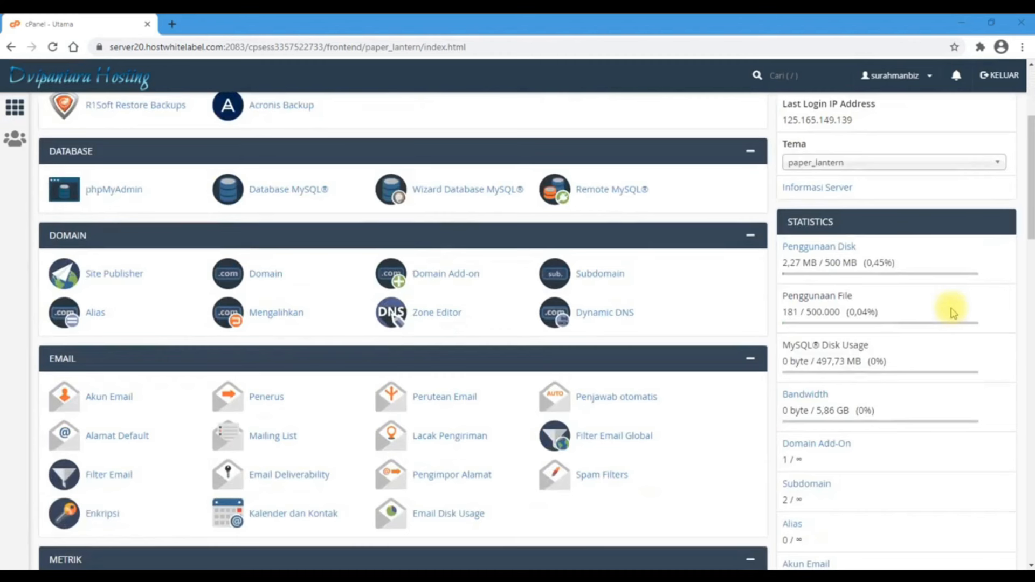
scroll(950, 310, down, 3)
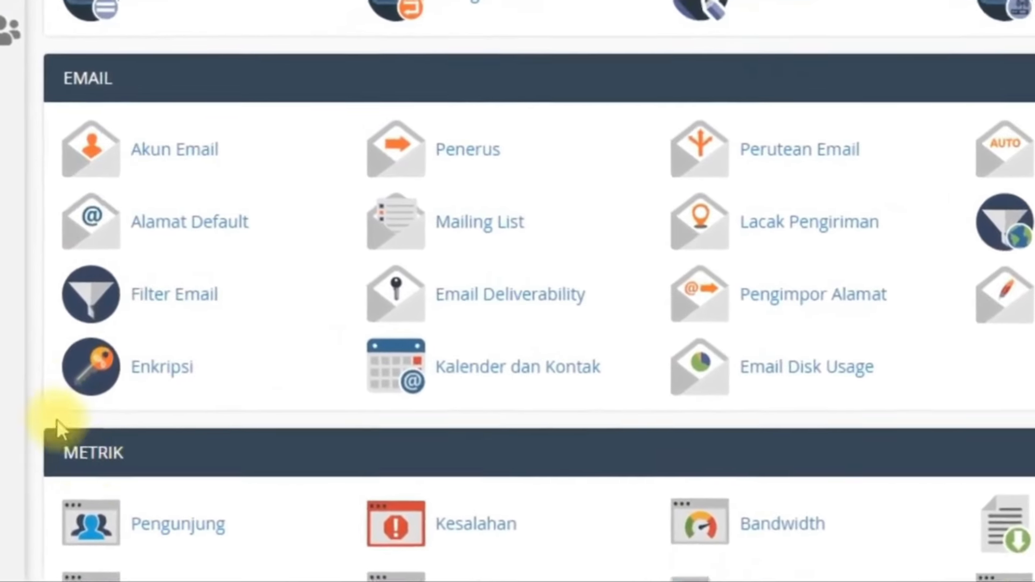
click(180, 145)
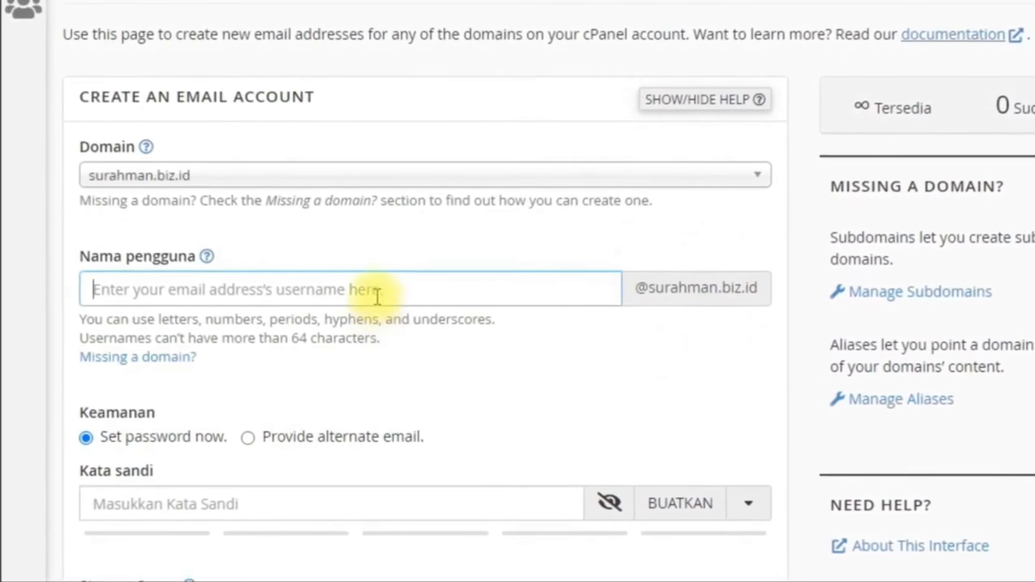
Enter username 'info' and replace the generated password with a custom one rated strength 76
text(inf)
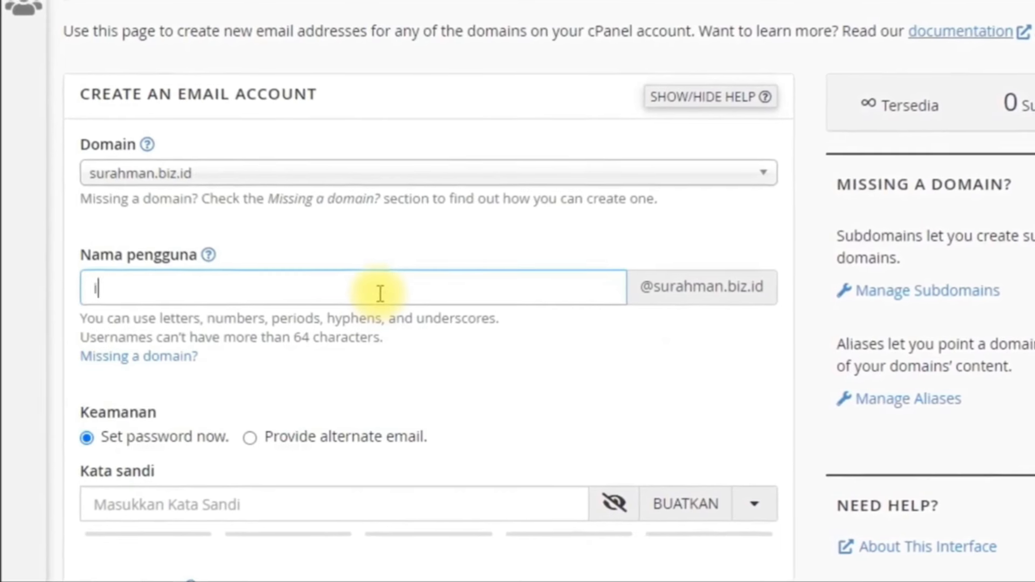
text(o)
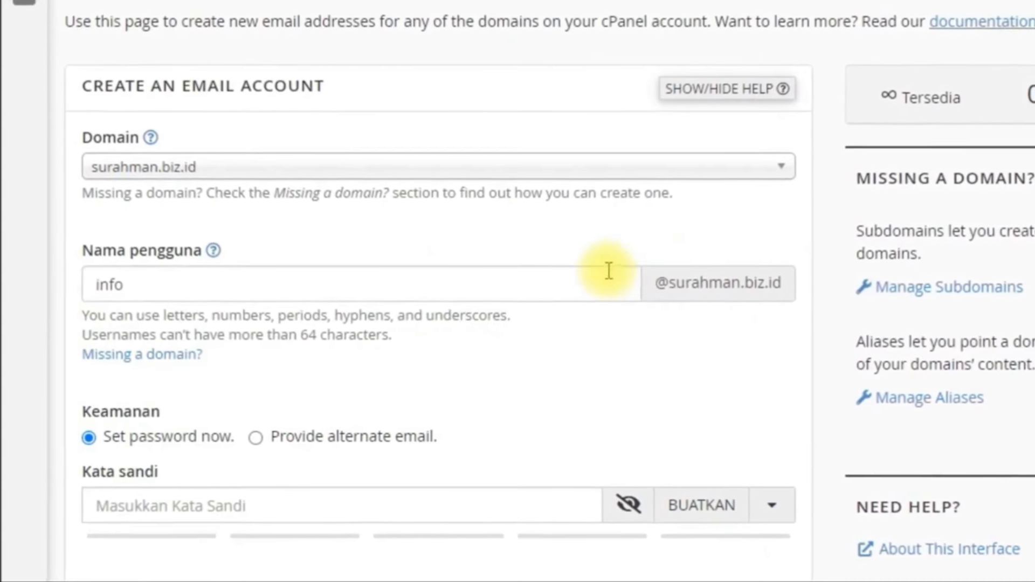
scroll(609, 271, down, 2)
click(269, 400)
click(720, 408)
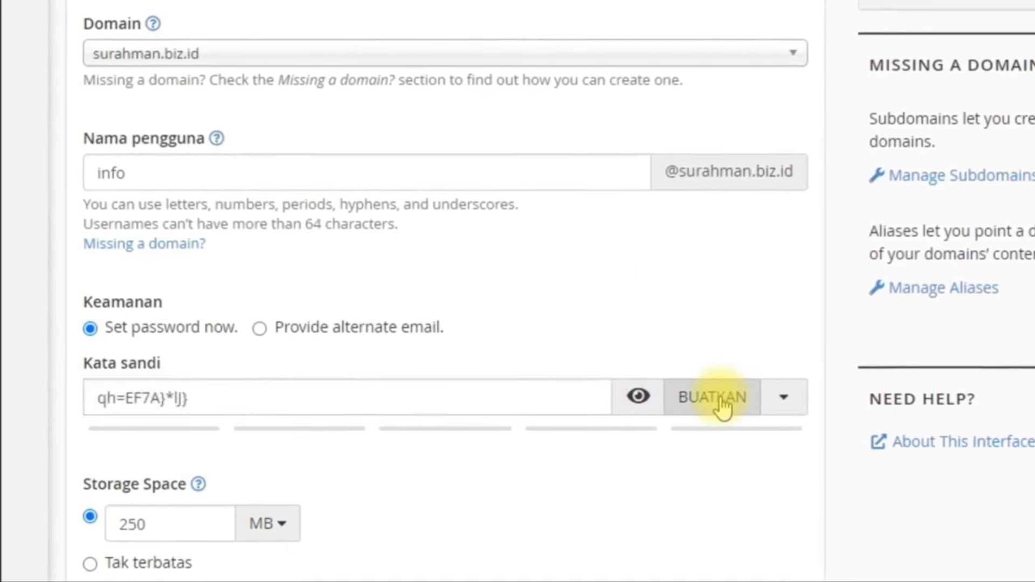
click(641, 404)
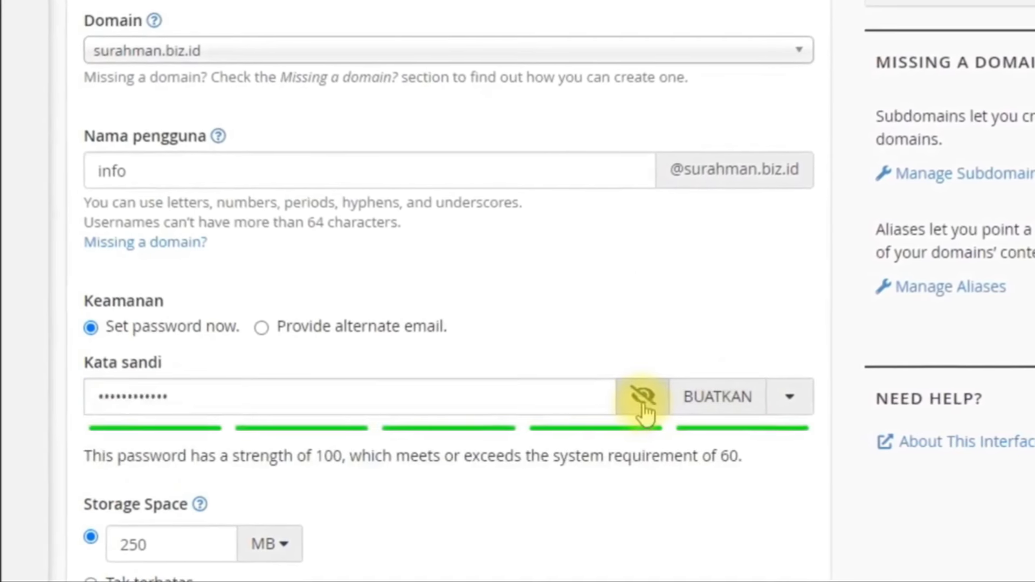
click(644, 404)
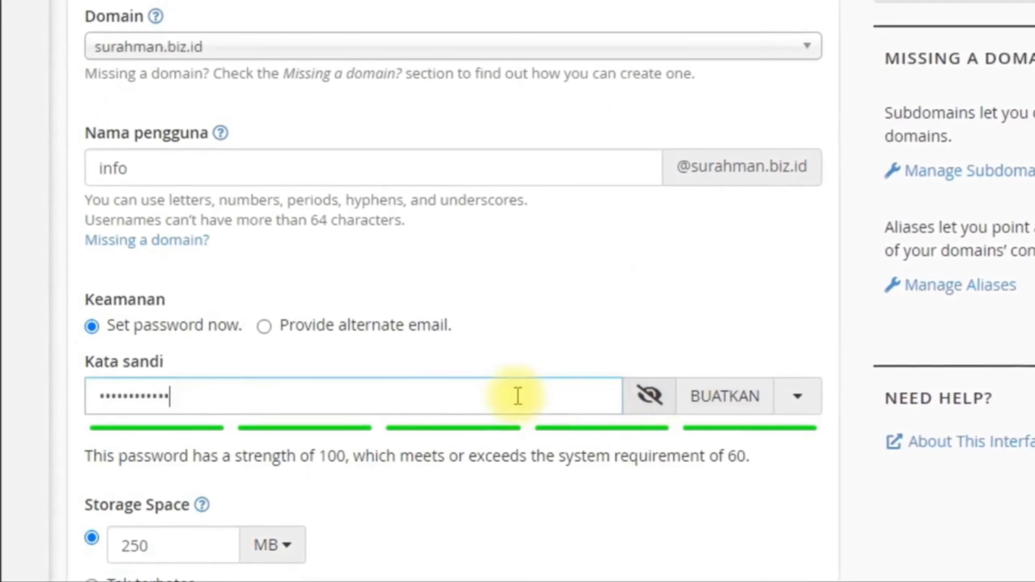
drag(516, 396, 4, 403)
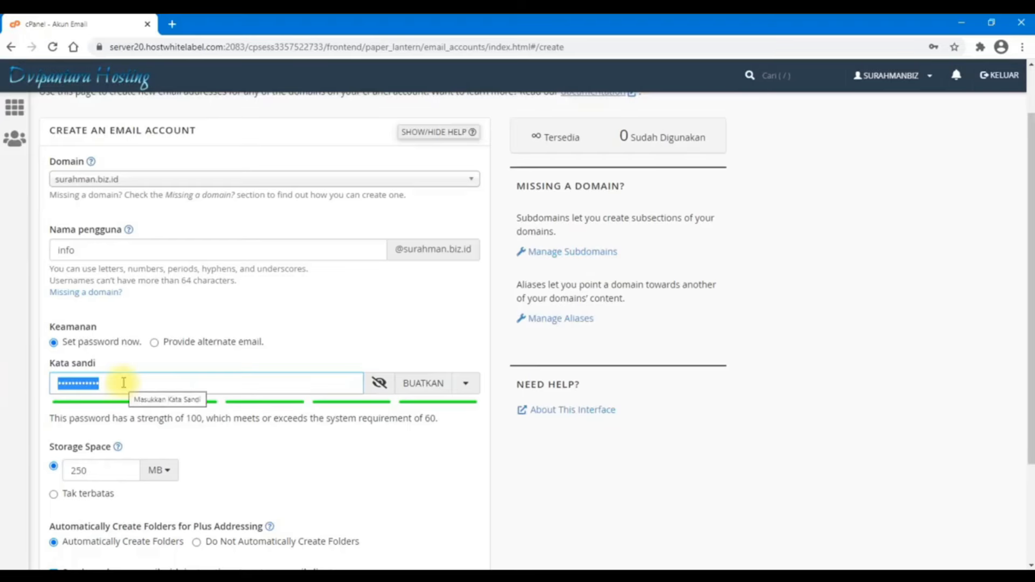
text(12••••••••)
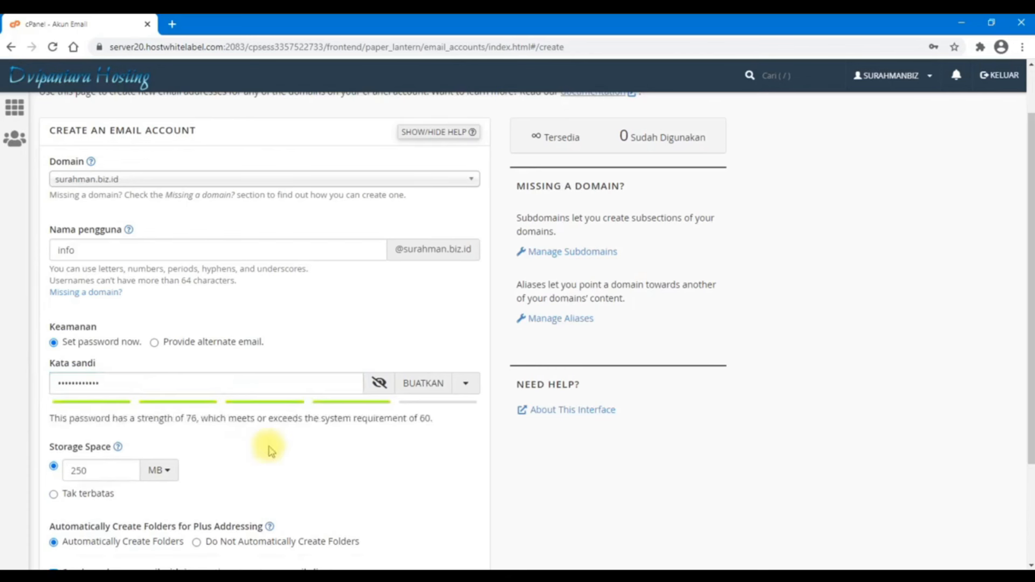
scroll(269, 451, down, 3)
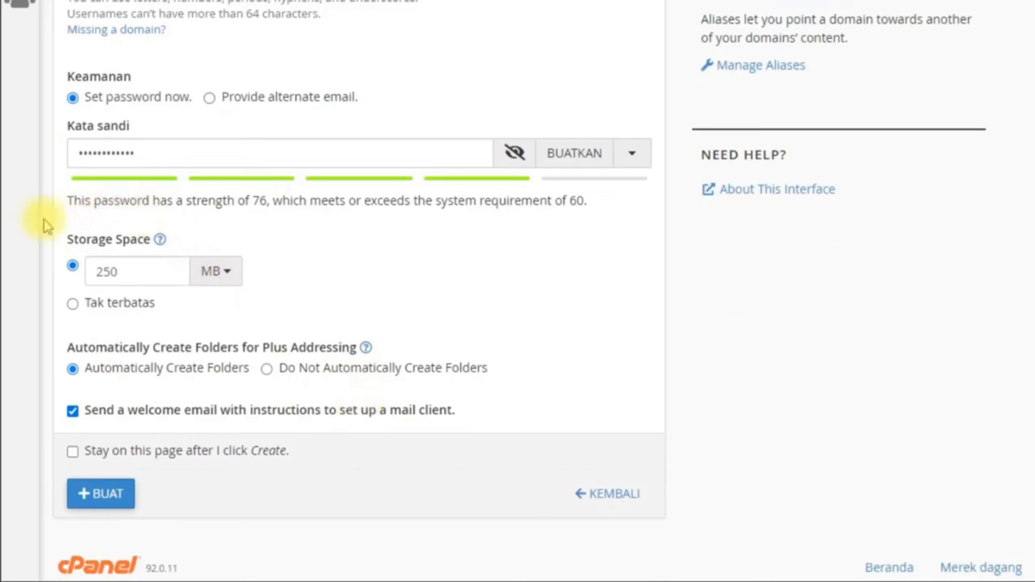
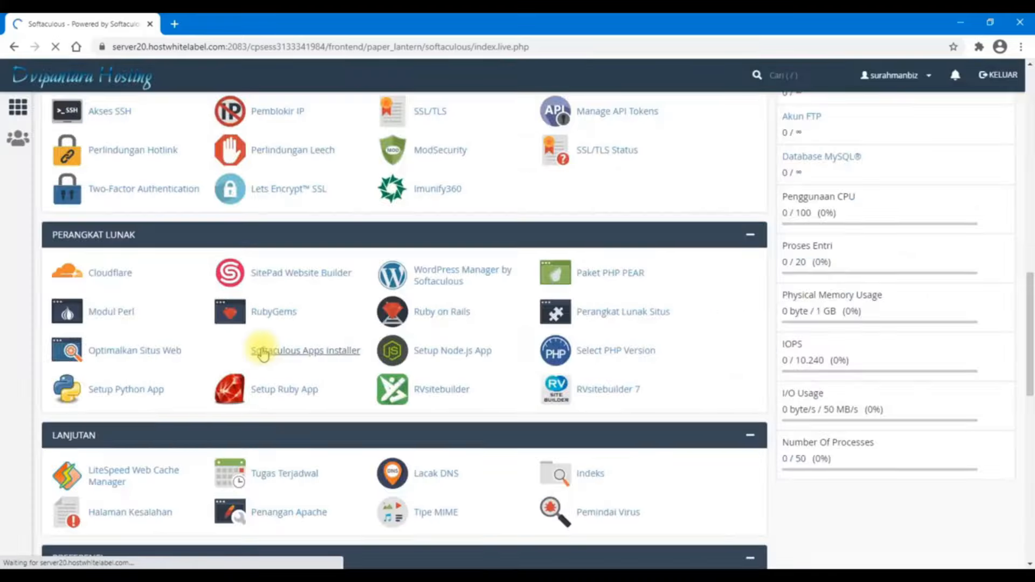
Launch Softaculous and open the WordPress overview from the Blogs category
click(345, 346)
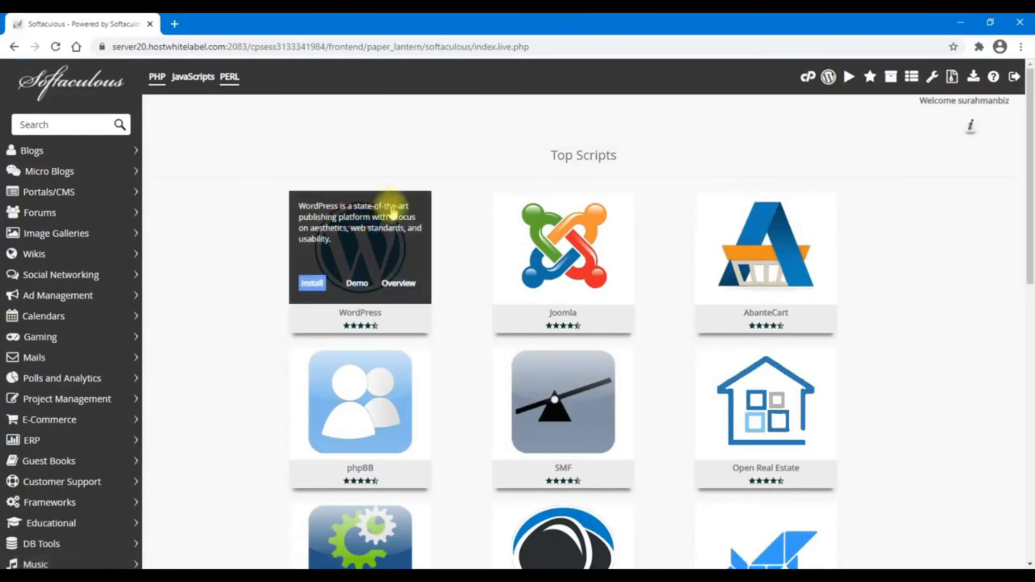
click(38, 152)
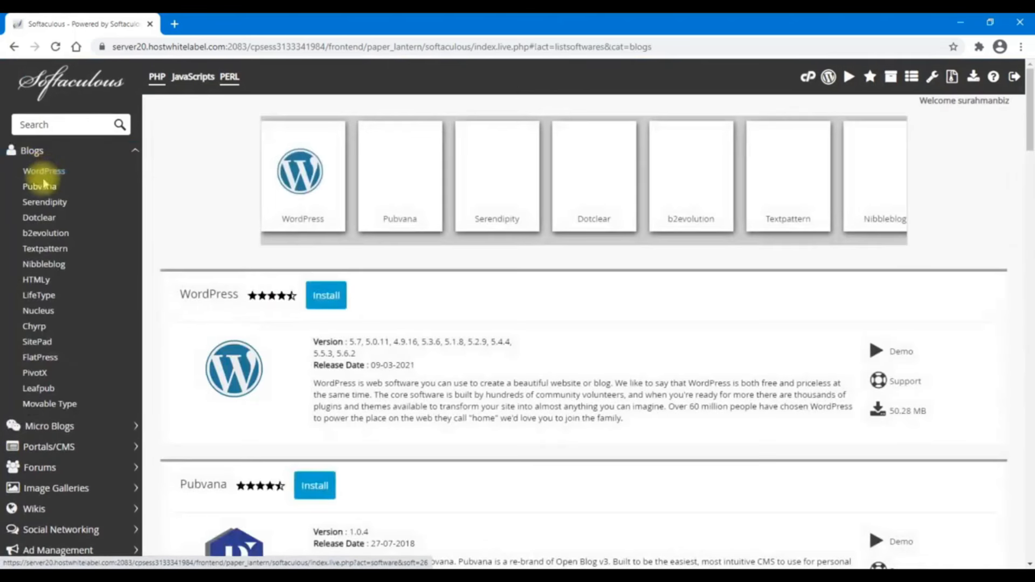
click(45, 172)
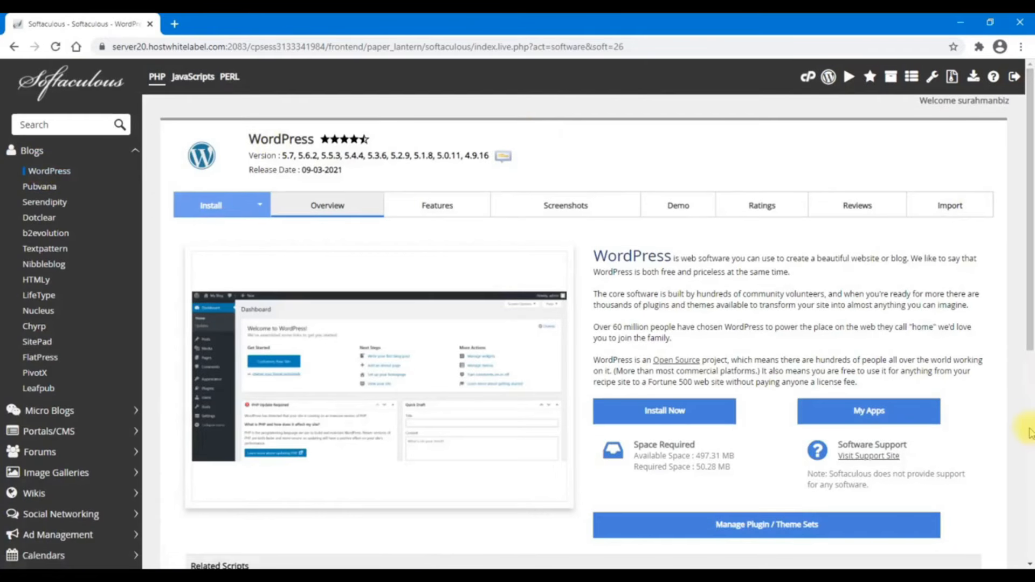
scroll(1027, 429, down, 6)
scroll(1029, 432, up, 4)
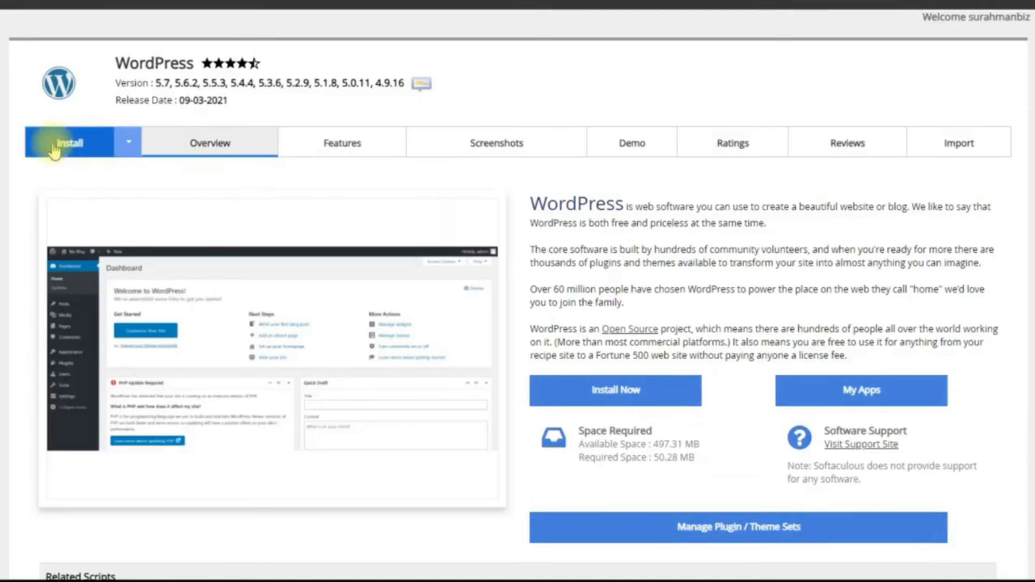
click(54, 145)
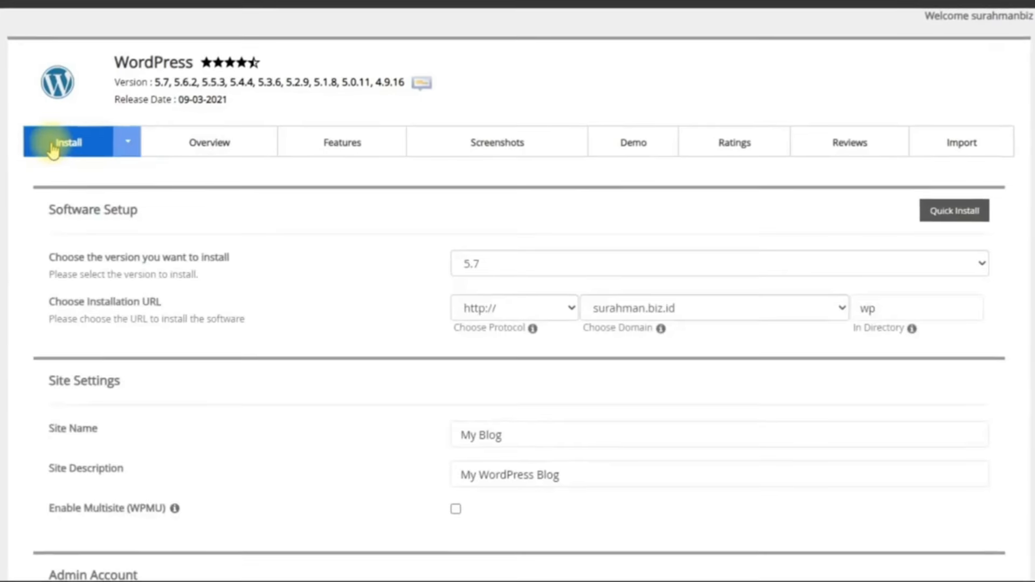
click(499, 268)
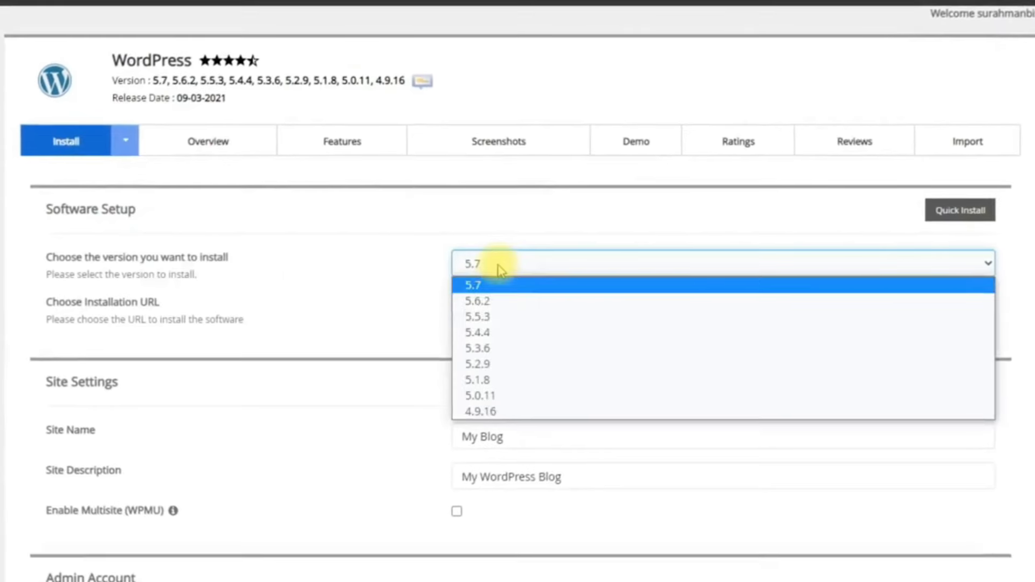
click(478, 294)
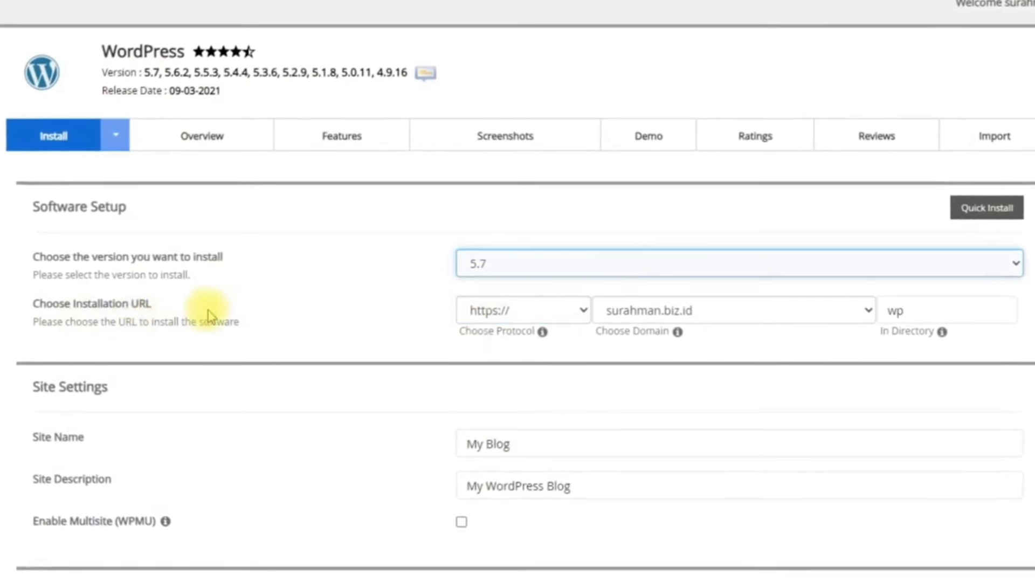
click(491, 310)
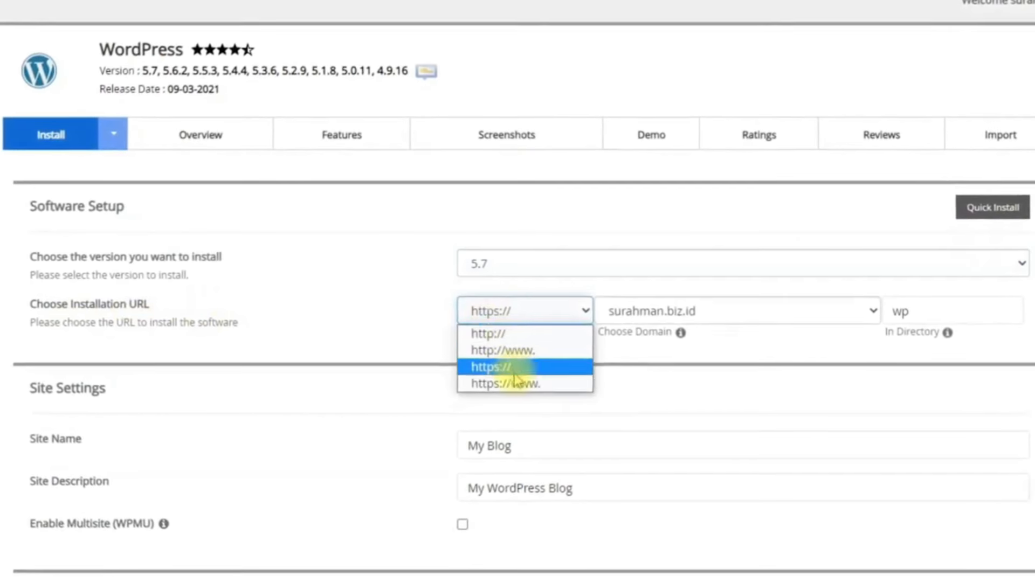
click(520, 385)
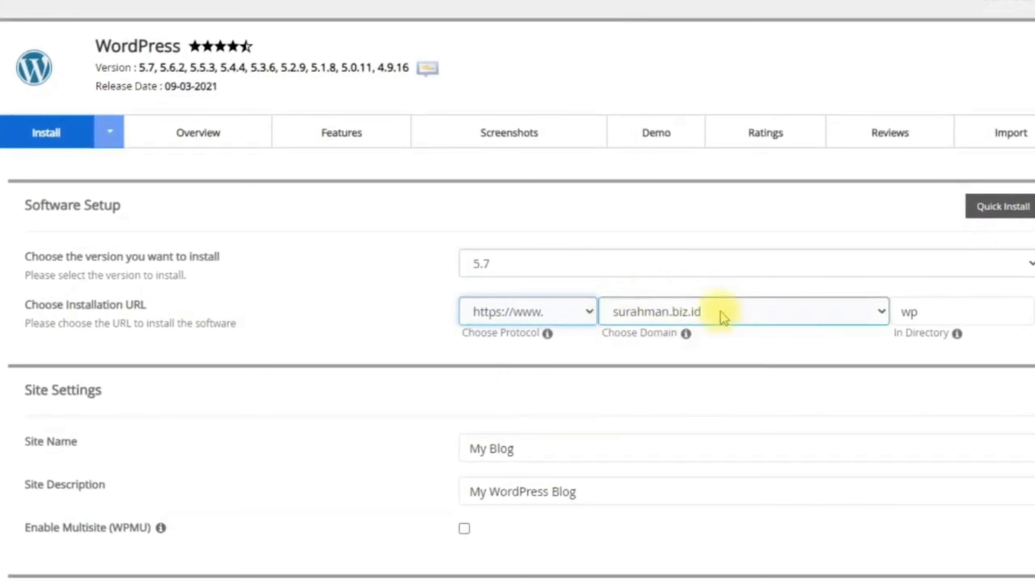
click(950, 306)
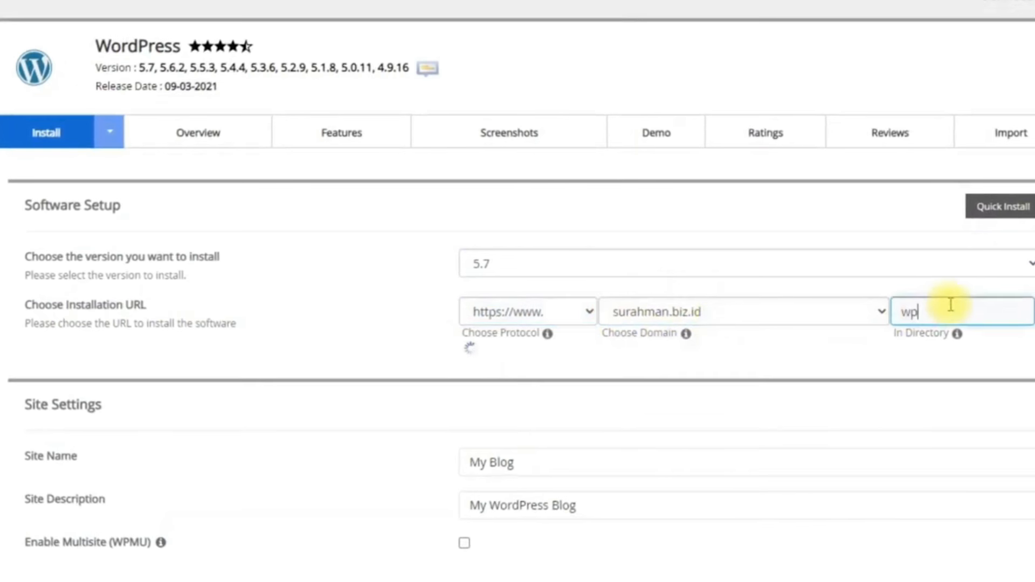
key(BackSpace)
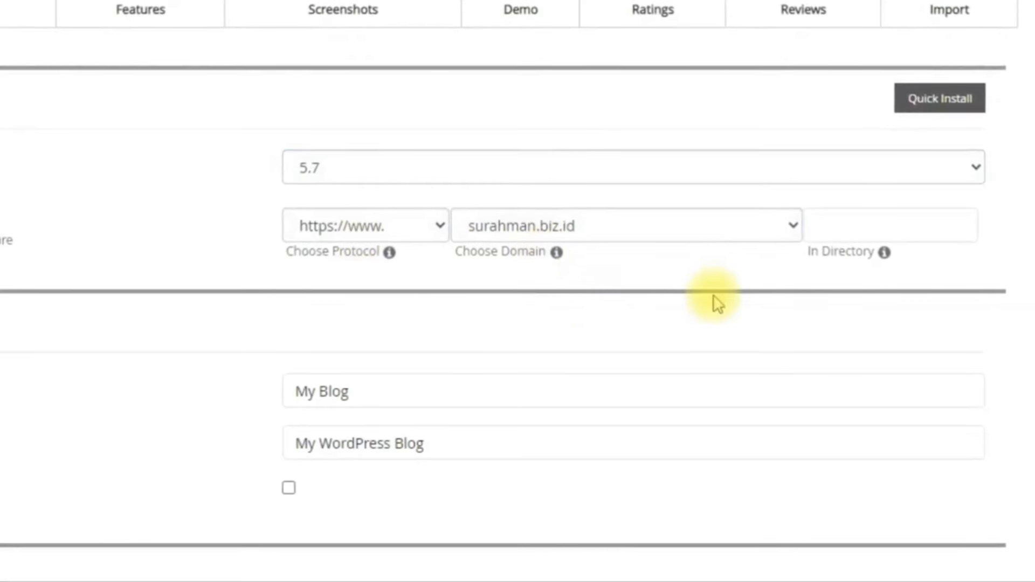
scroll(714, 300, down, 5)
Replace the site name 'My Blog' with 'PT Perusahaan Saya'
click(453, 88)
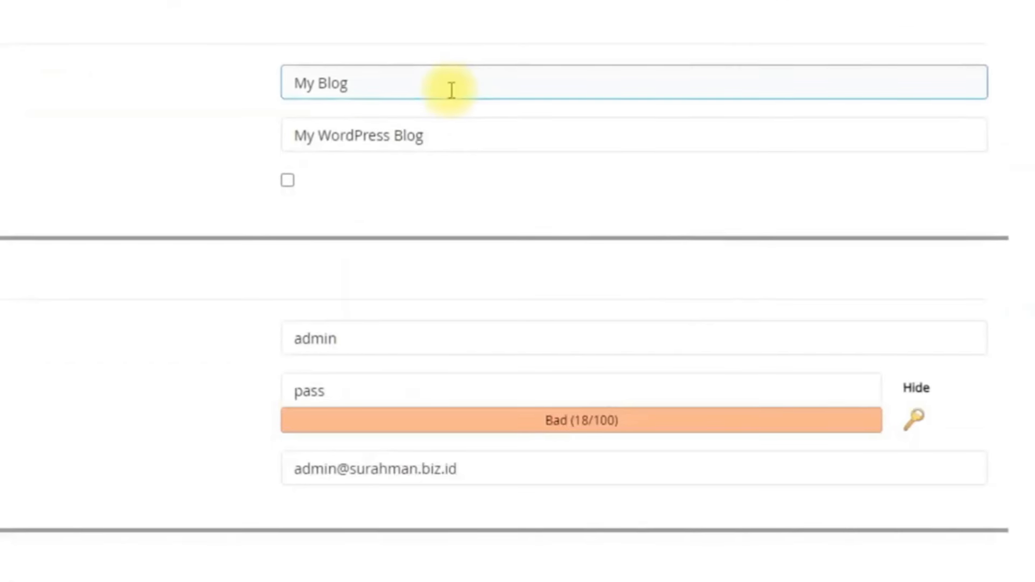
drag(453, 88, 238, 88)
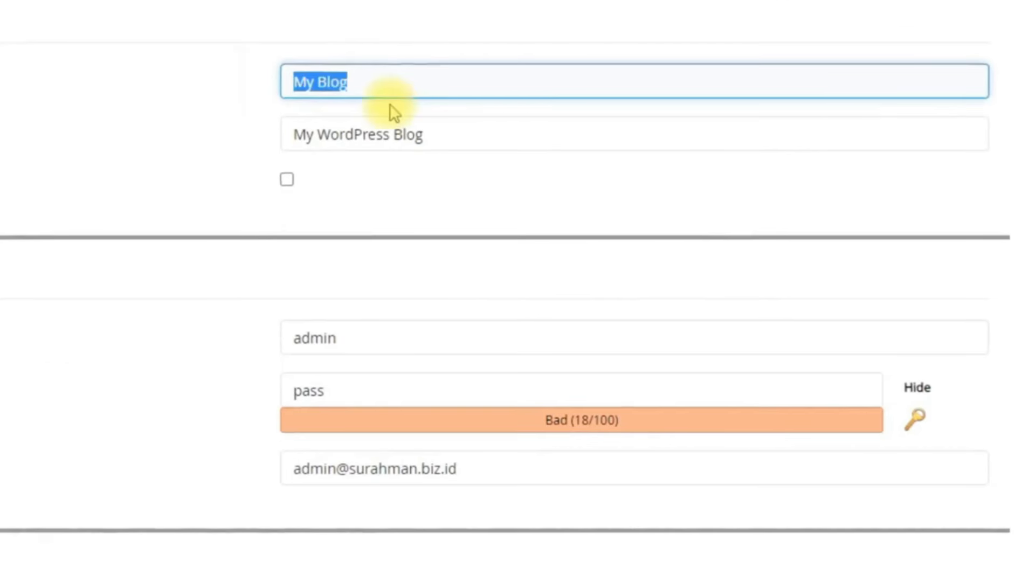
text(PT Perusahaan Saya)
key(Tab)
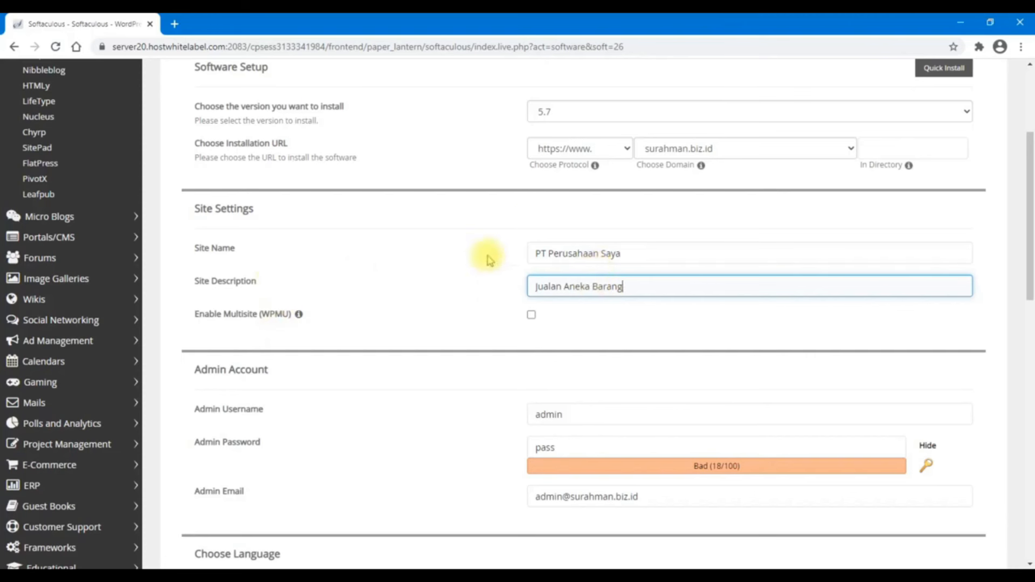
scroll(655, 277, down, 3)
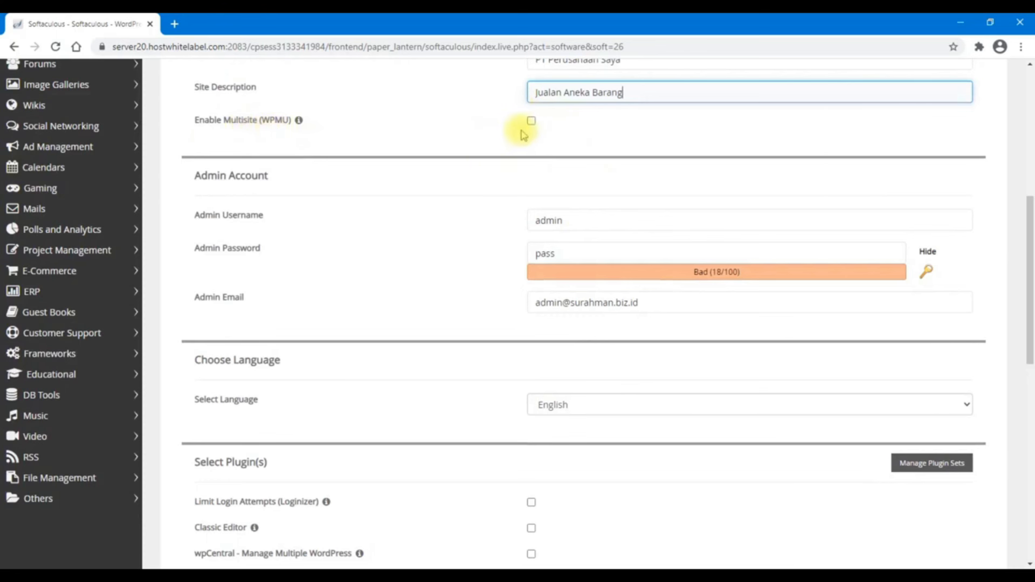
Replace the admin password with a new one
click(579, 219)
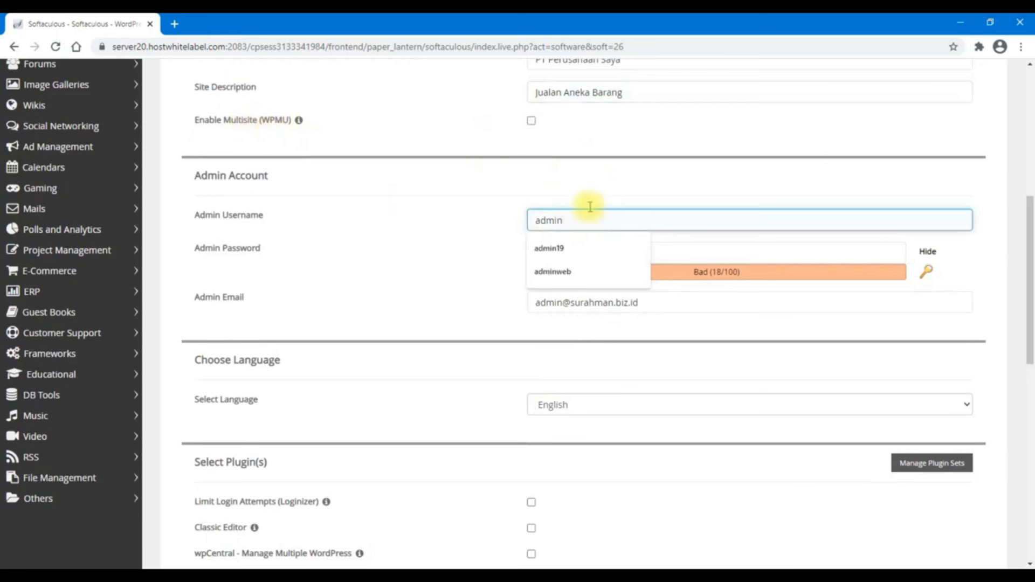
click(592, 173)
click(592, 245)
text(123456)
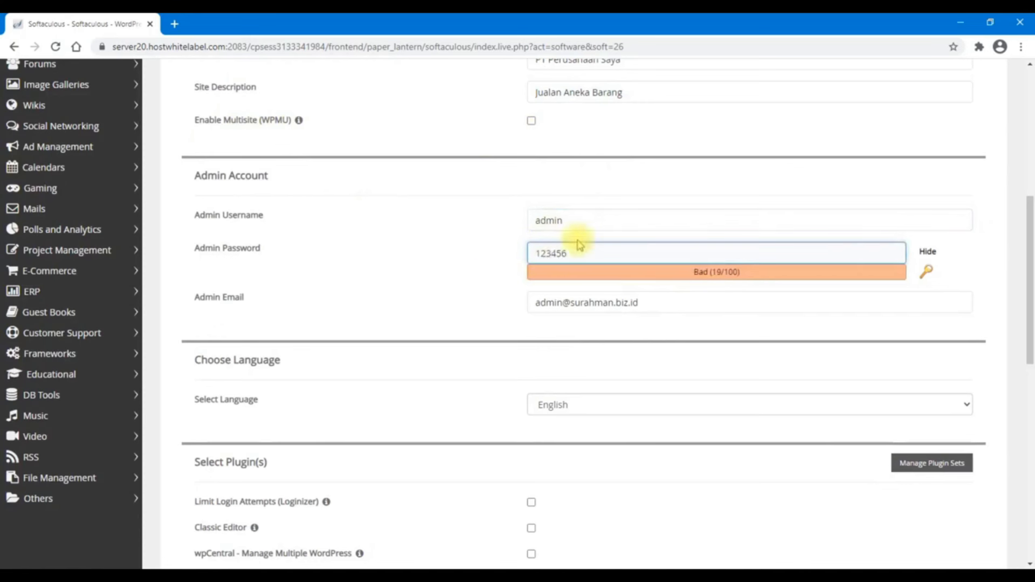
click(440, 258)
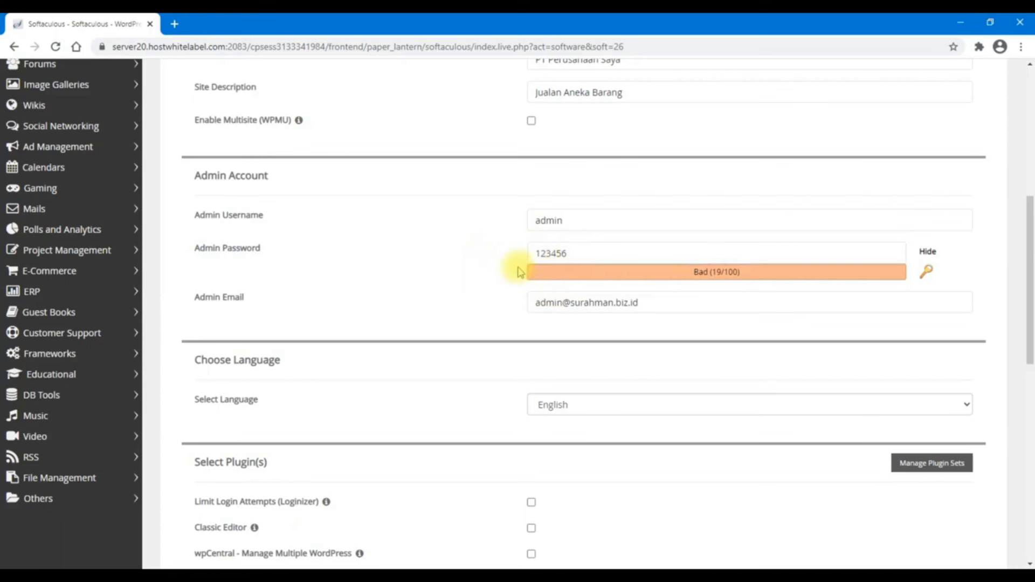
Choose Indonesian as the install language and tick the Limit Login Attempts and Classic Editor plugins
click(684, 310)
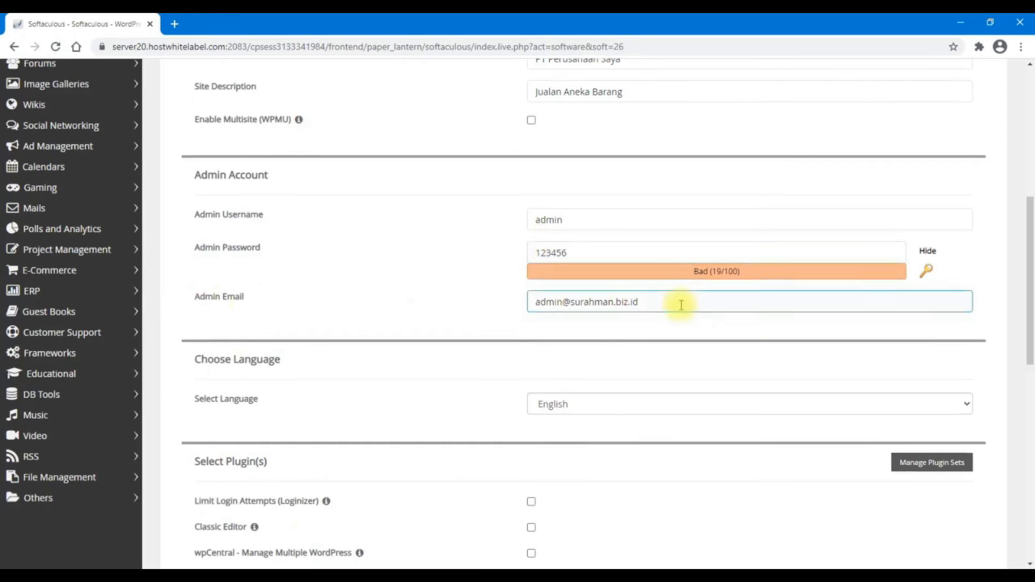
scroll(679, 303, down, 1)
click(574, 345)
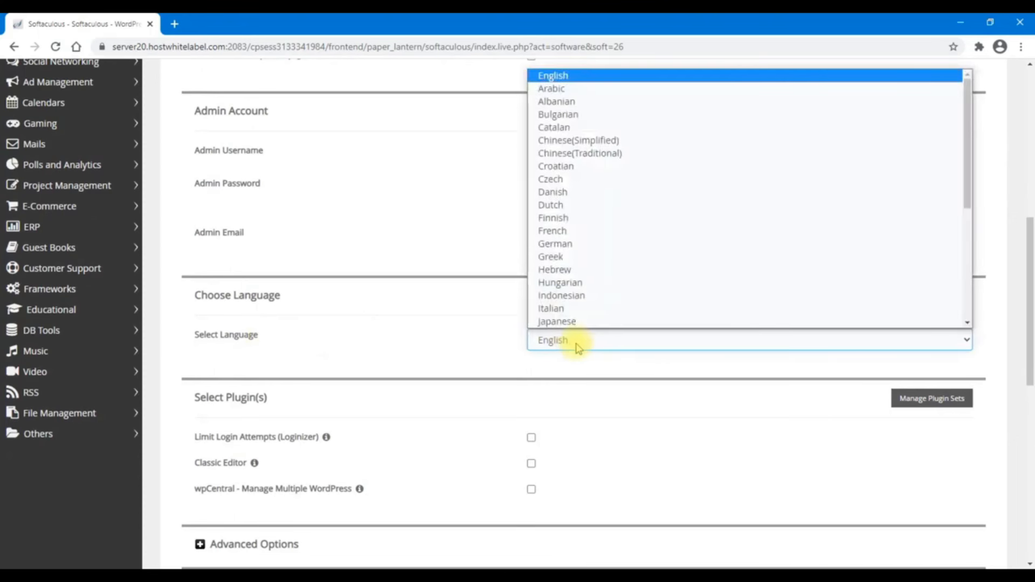
click(554, 298)
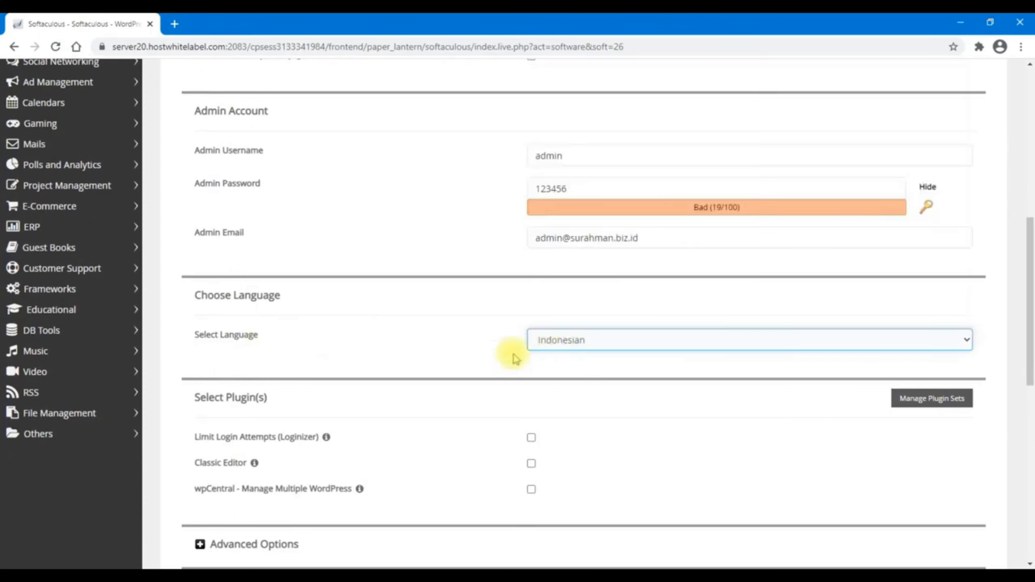
scroll(608, 345, down, 3)
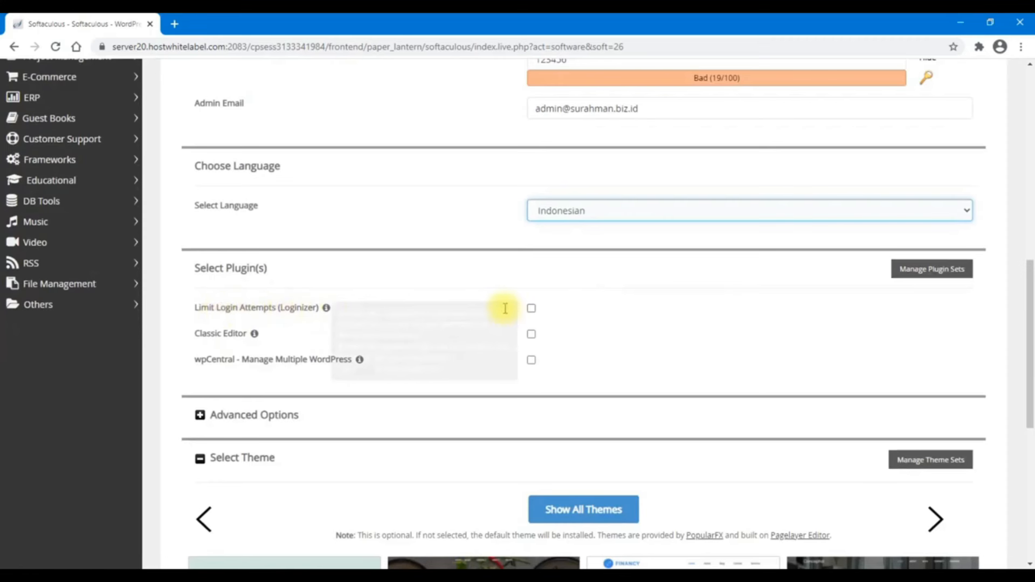
click(532, 309)
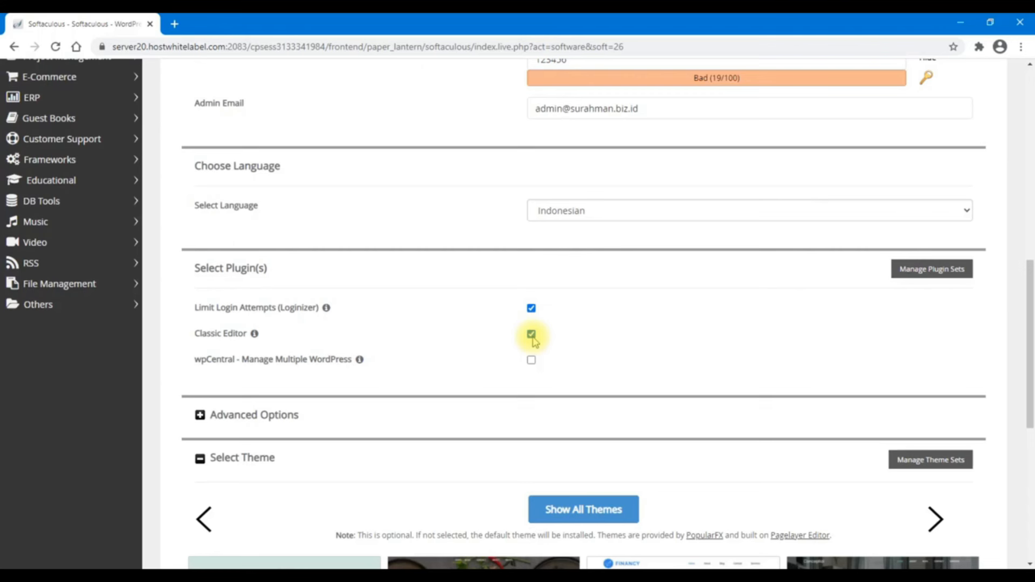
scroll(495, 325, down, 2)
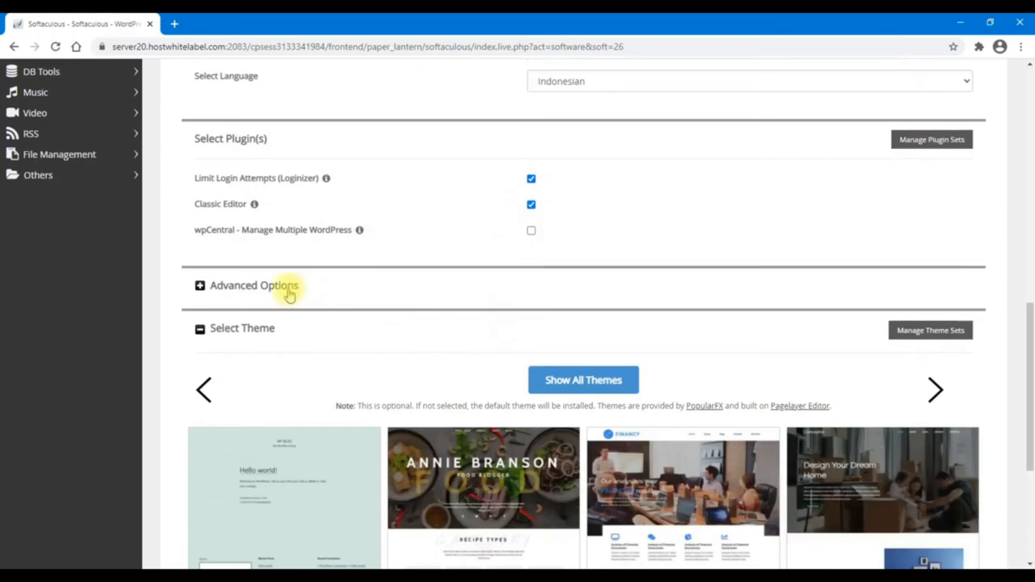
In the advanced options, set the database name to ui89z
click(290, 295)
click(629, 332)
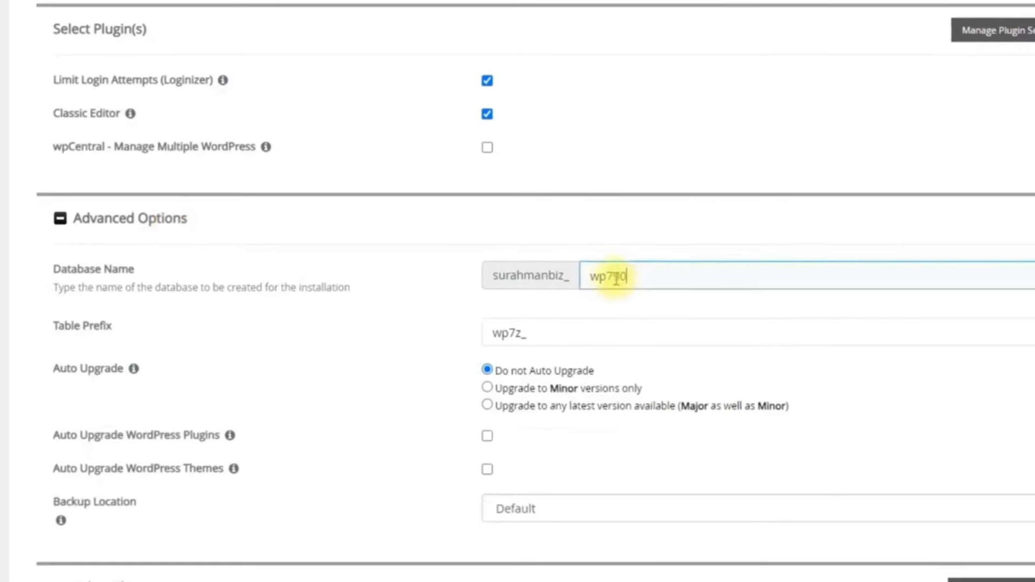
key(ctrl+a)
key(BackSpace)
text(ui89z)
Change the table prefix to zx45_c567f and start the WordPress installation
click(542, 326)
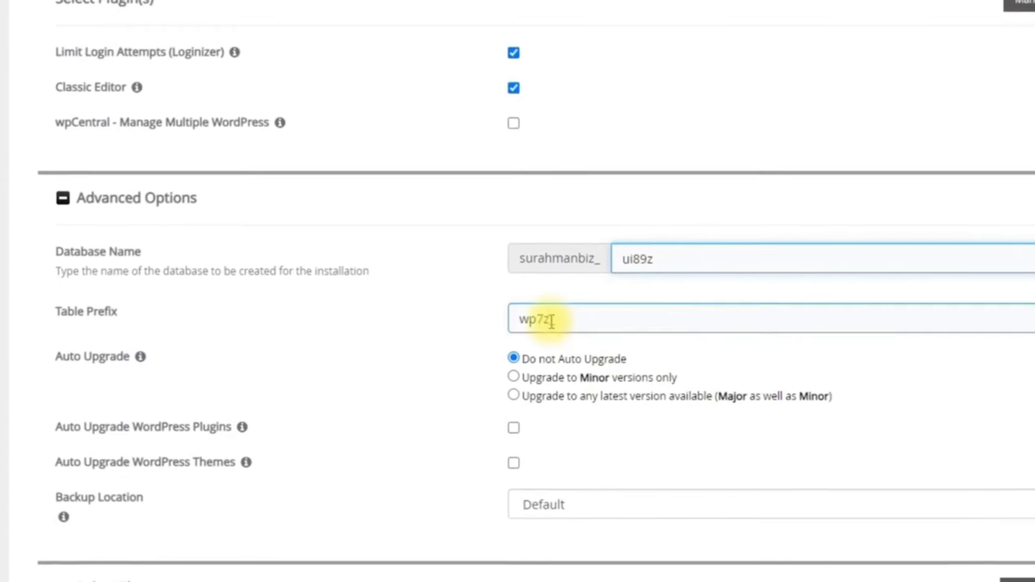
drag(551, 322, 522, 320)
key(BackSpace)
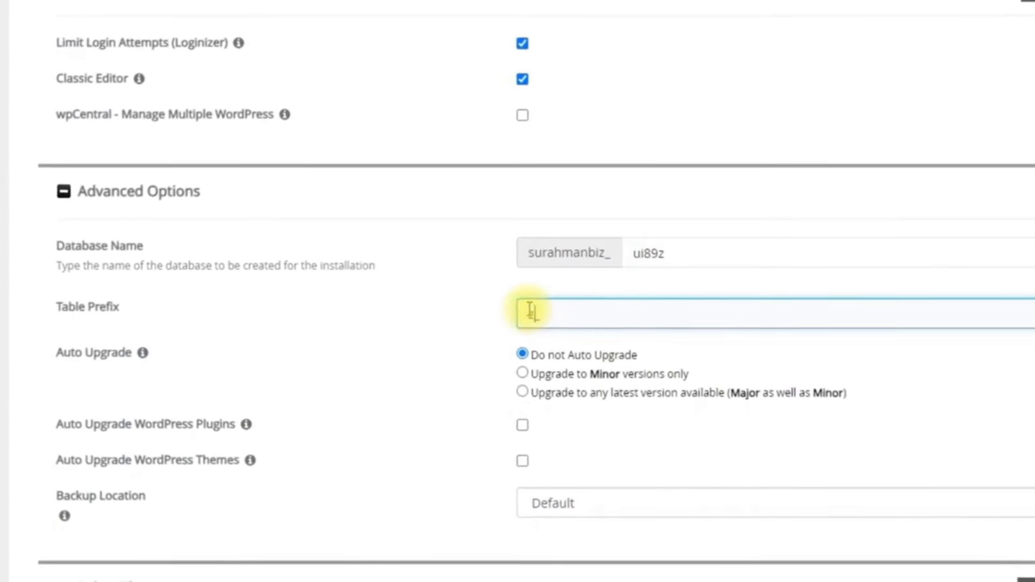
text(zx45_c567f)
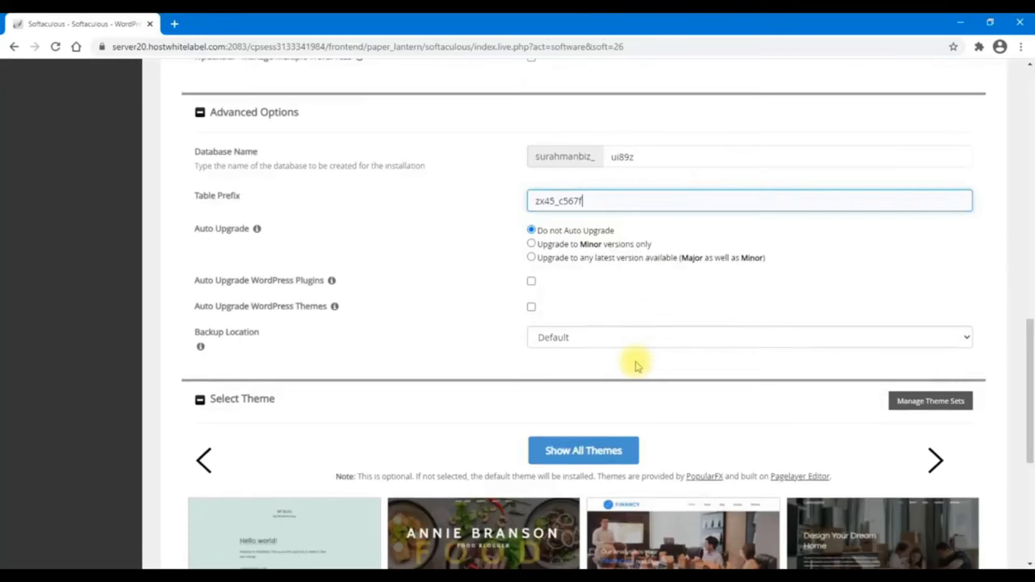
scroll(698, 541, down, 1)
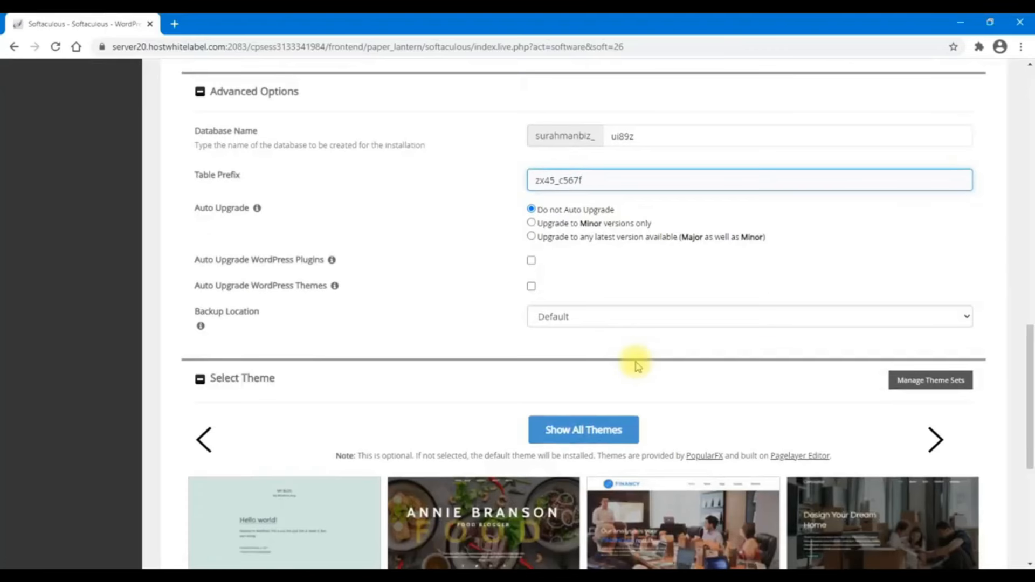
scroll(638, 366, down, 5)
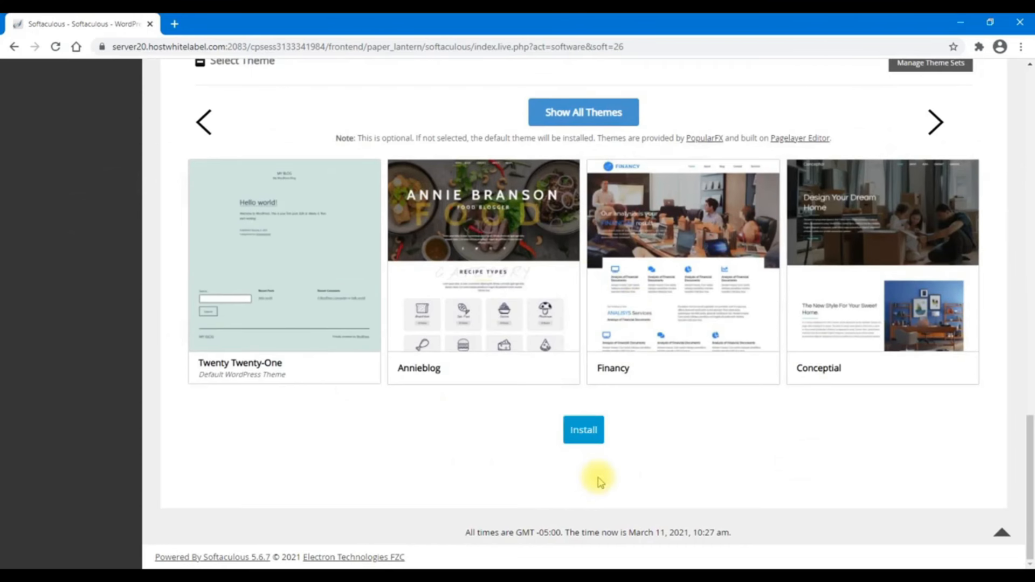
click(584, 440)
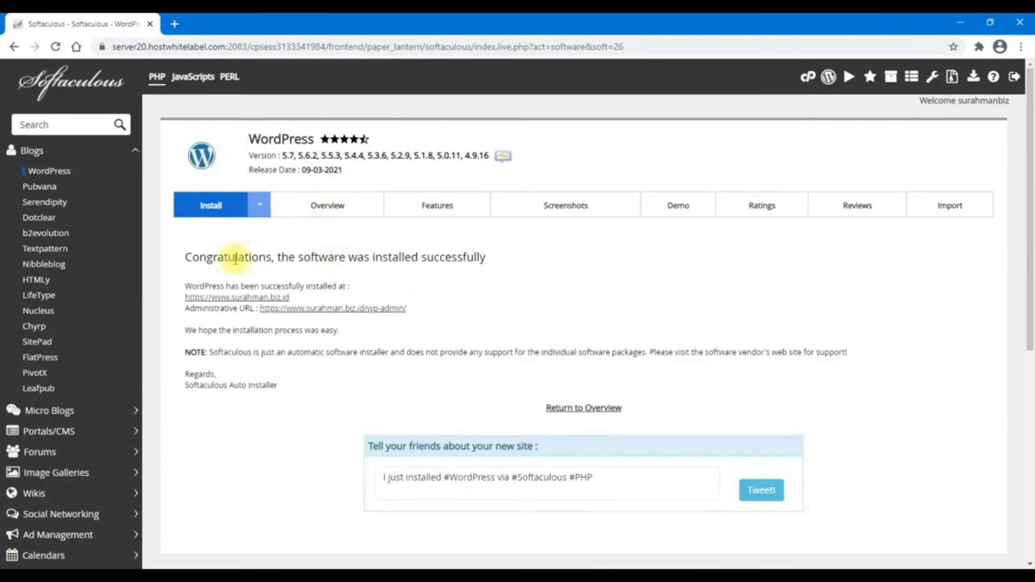
Open the new PT Perusahaan Saya site in a new tab and browse its home page
click(227, 298)
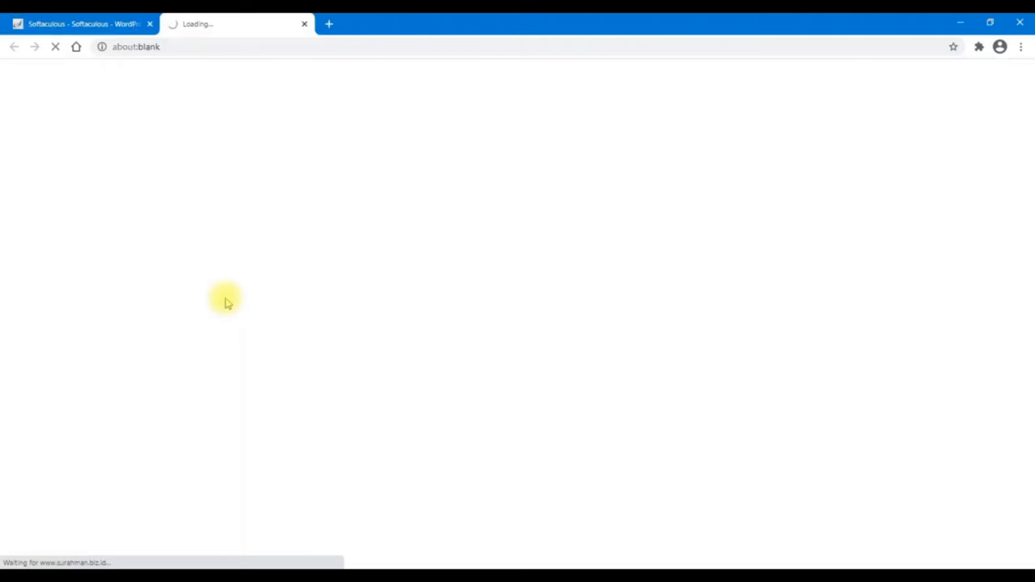
scroll(113, 291, down, 5)
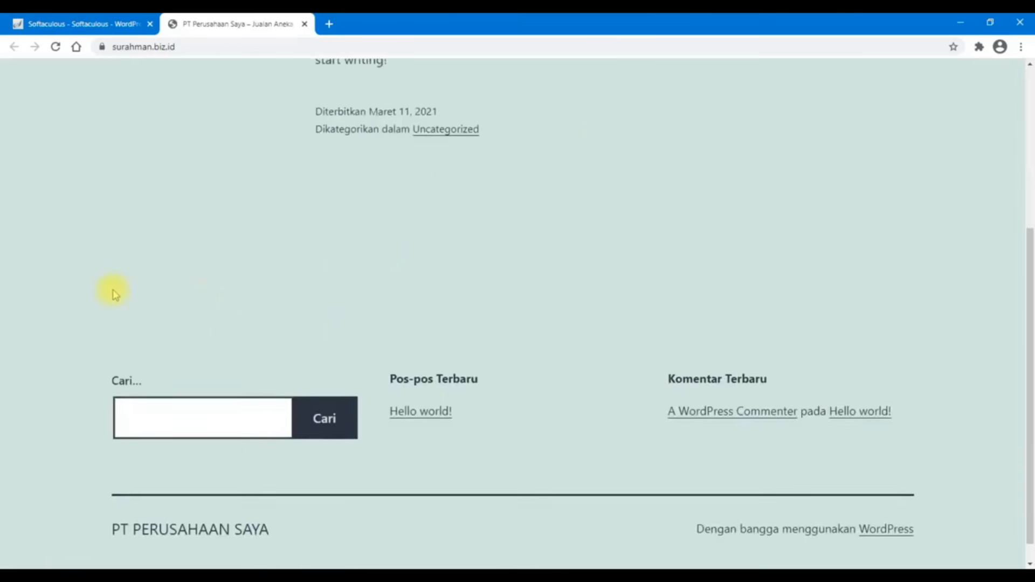
scroll(119, 290, up, 5)
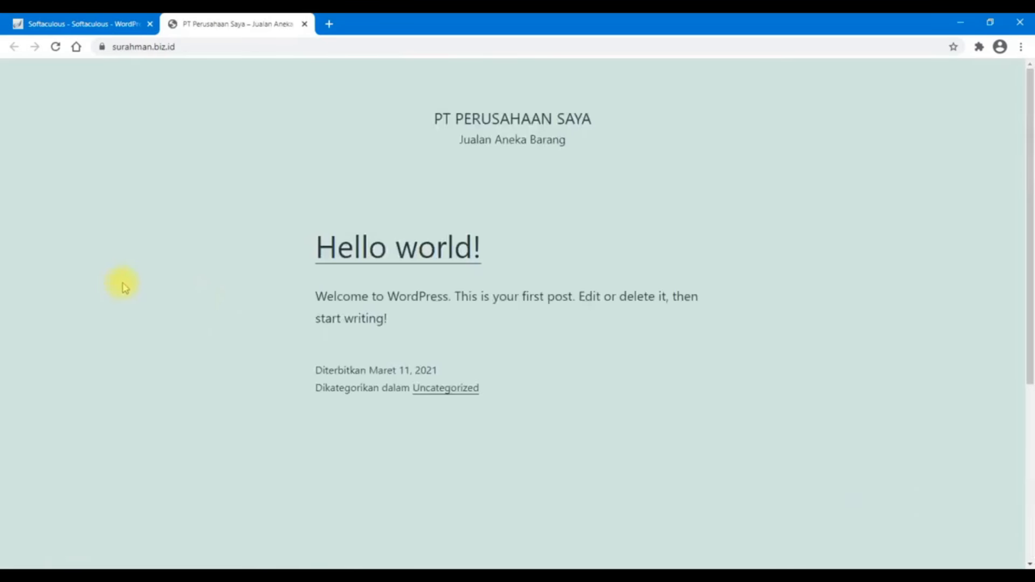
scroll(123, 286, down, 5)
scroll(124, 287, up, 5)
Go to the site's /wp-admin login page
click(205, 46)
click(242, 47)
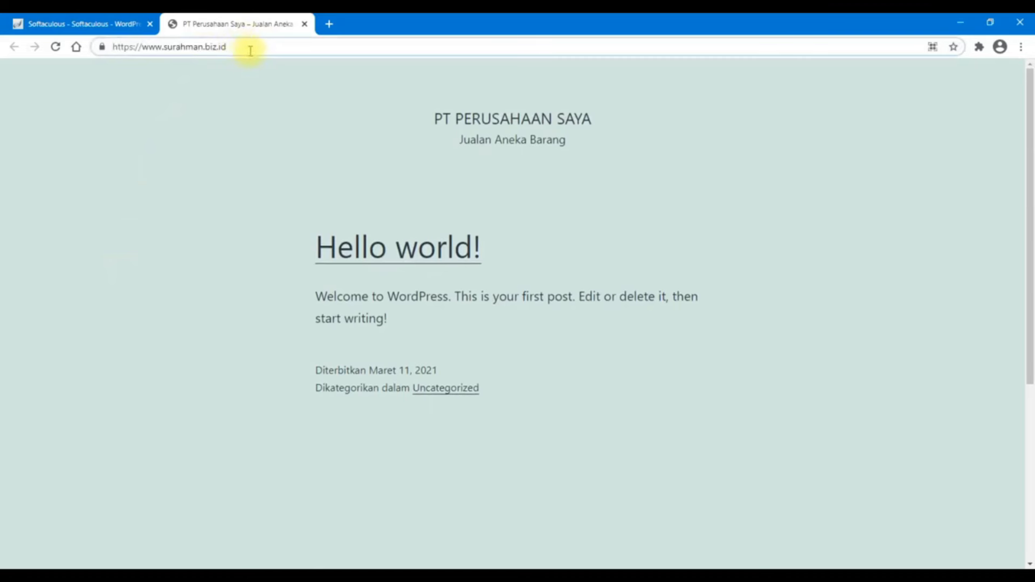
text(/)
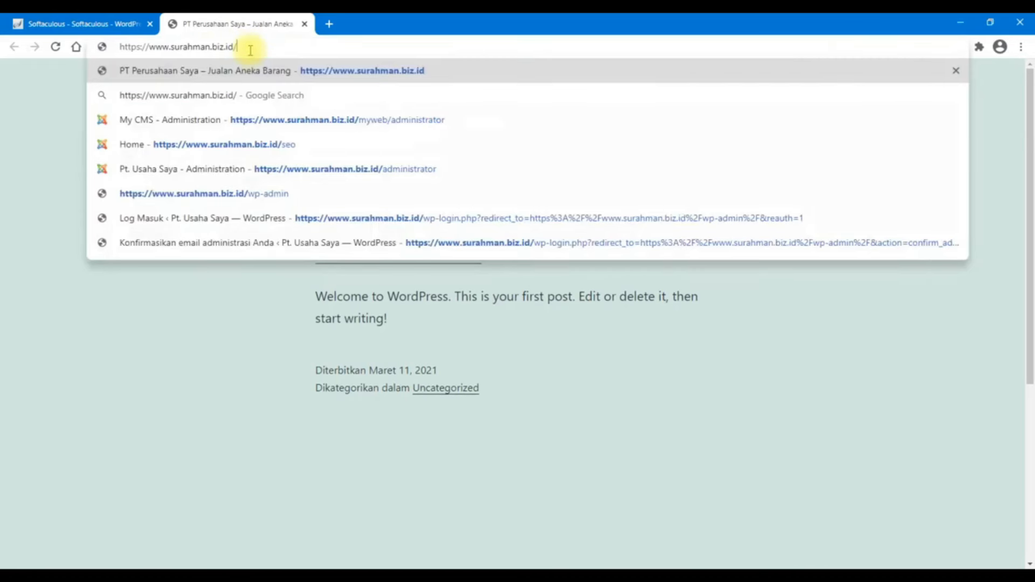
text(wp-admin)
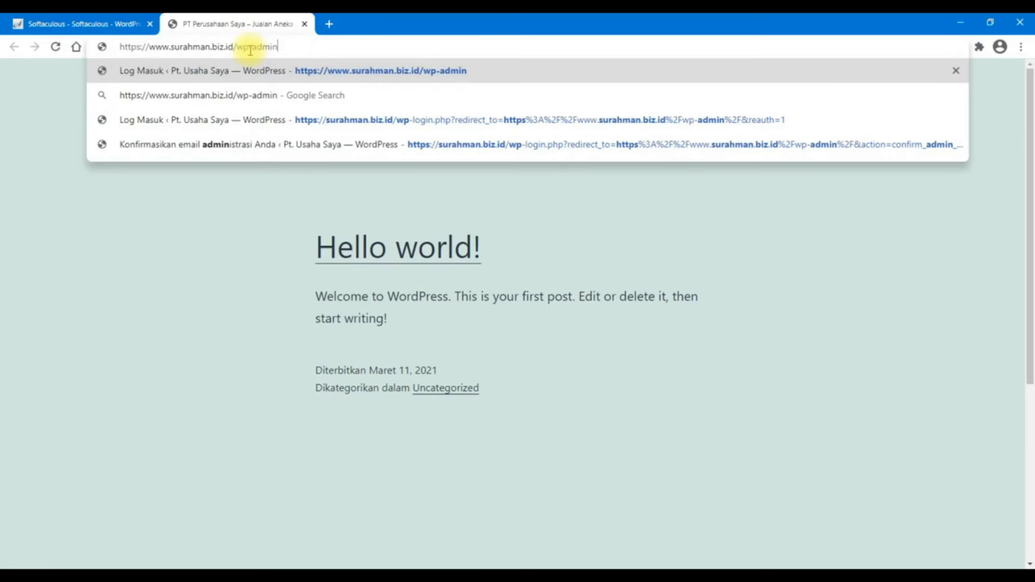
key(Return)
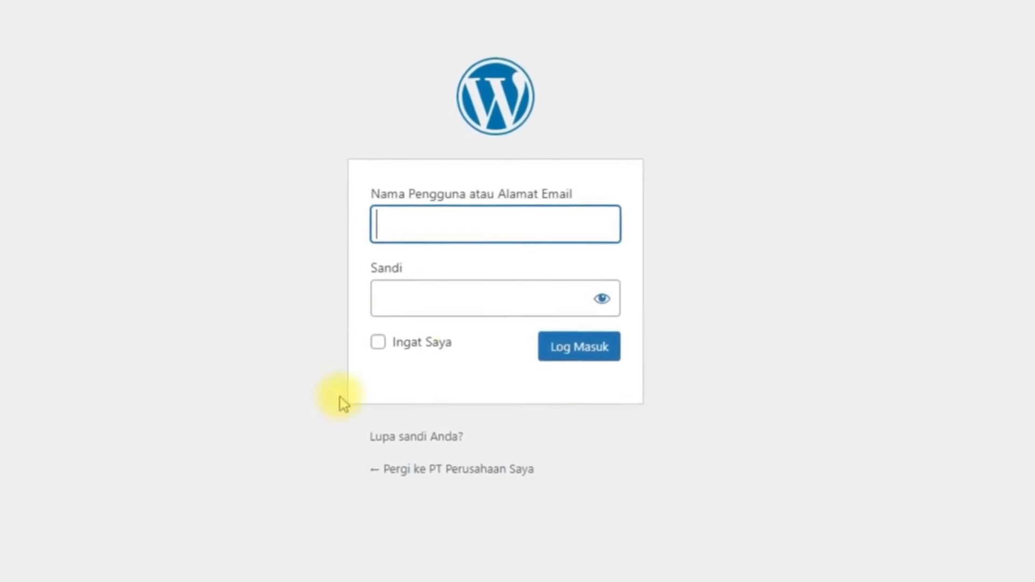
Log in to WordPress as admin with the account password
click(427, 216)
click(432, 216)
text(admin19)
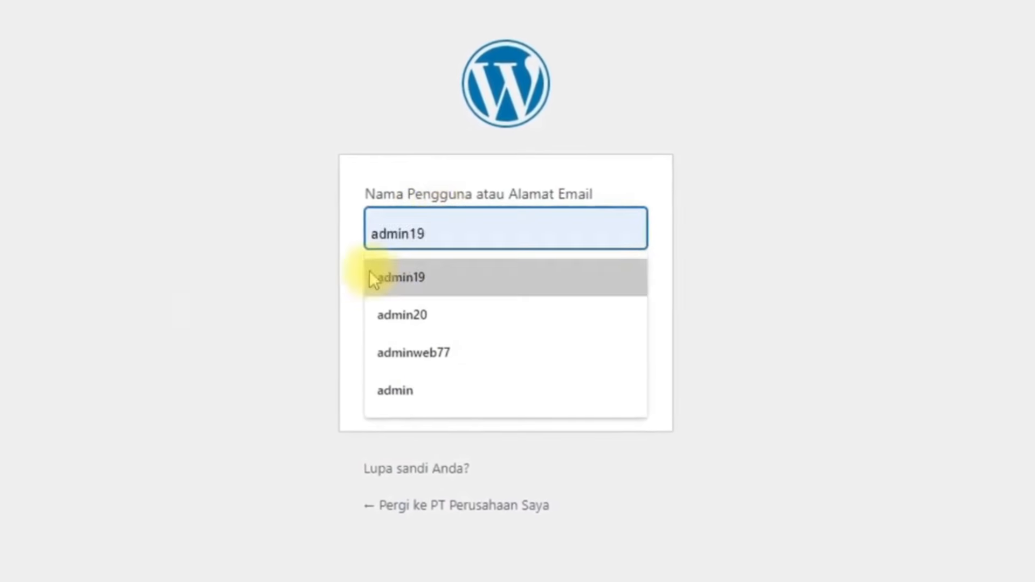
click(313, 298)
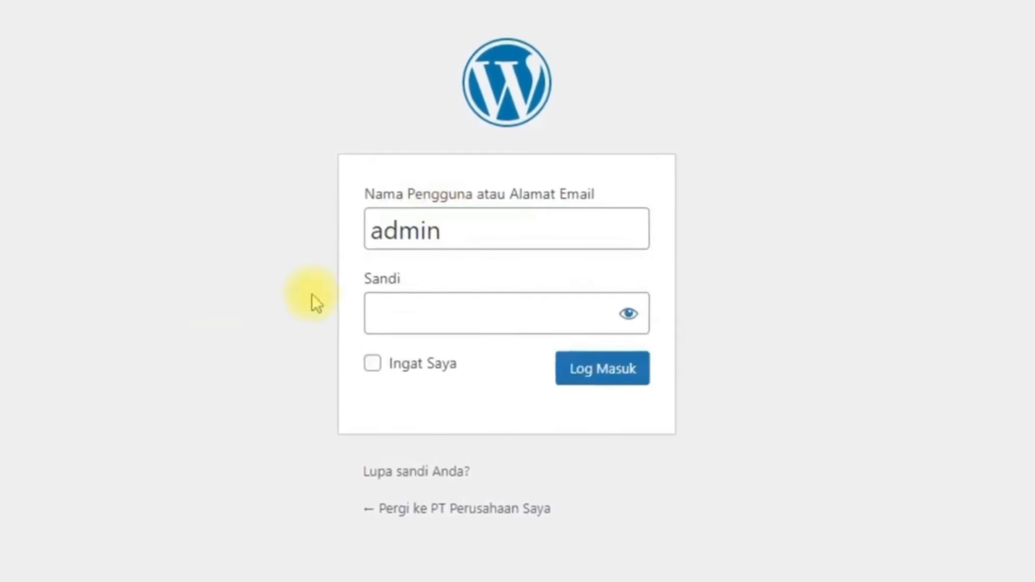
click(500, 301)
text(••••••)
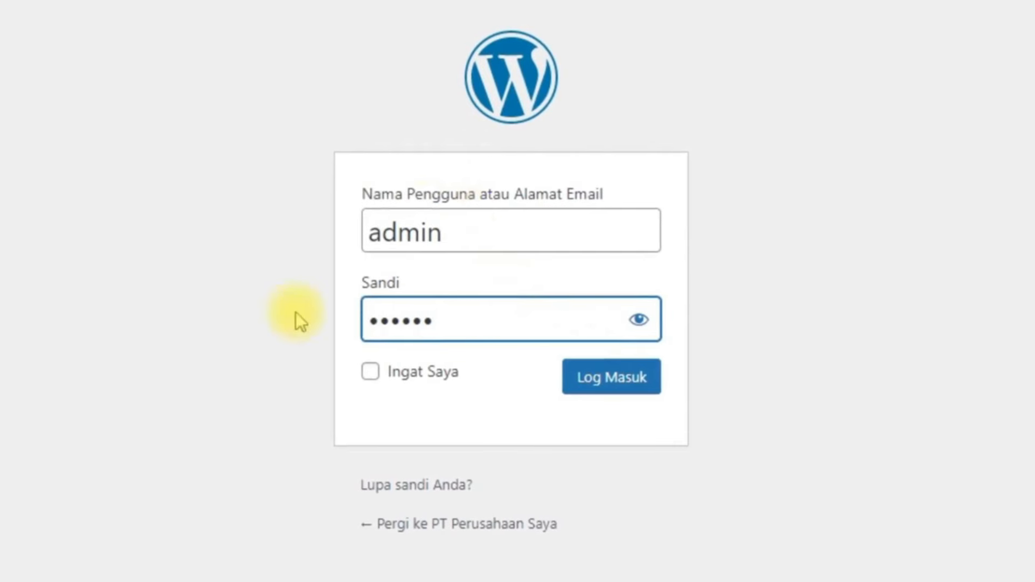
click(628, 386)
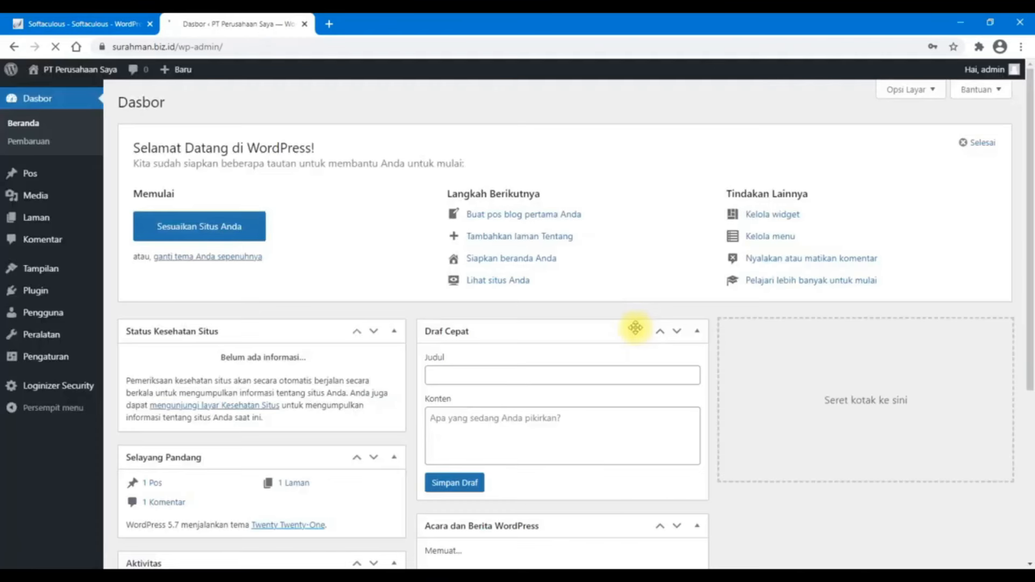
Scroll through the WordPress Dasbor dashboard to review it
scroll(601, 503, down, 6)
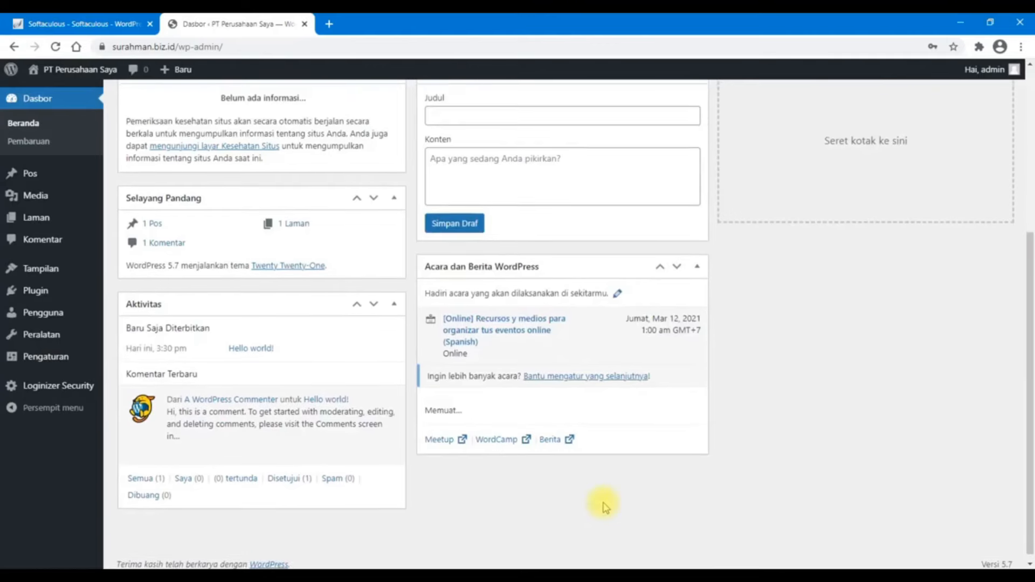
scroll(604, 504, up, 6)
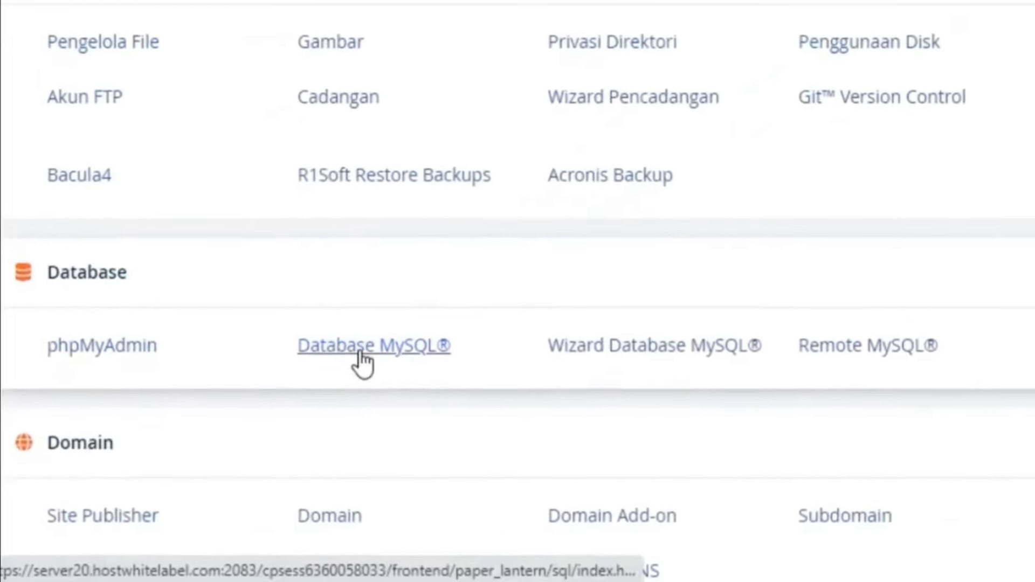
Create the MySQL database surahman_dbbaru and return to the Database MySQL page
click(385, 340)
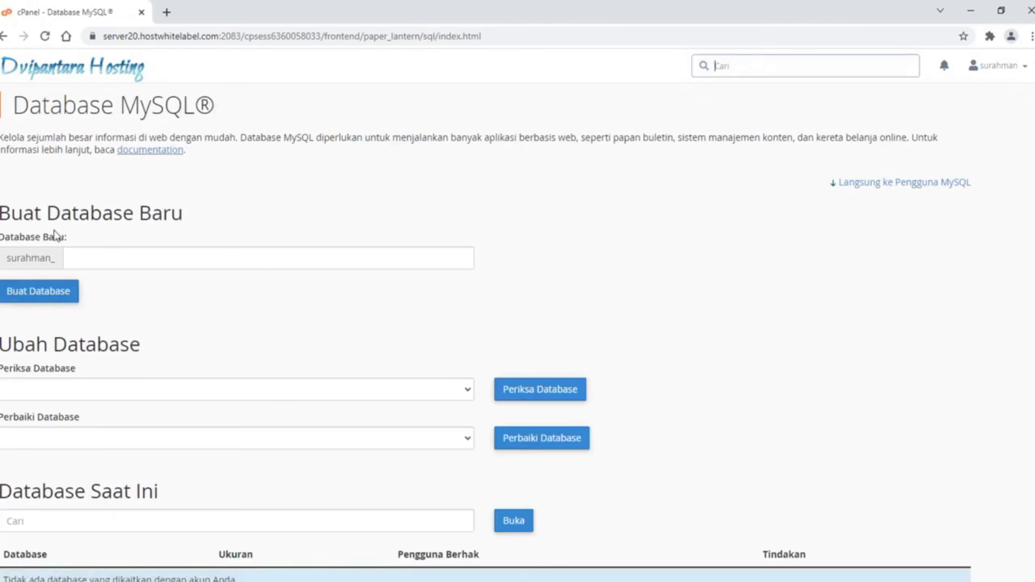
click(91, 252)
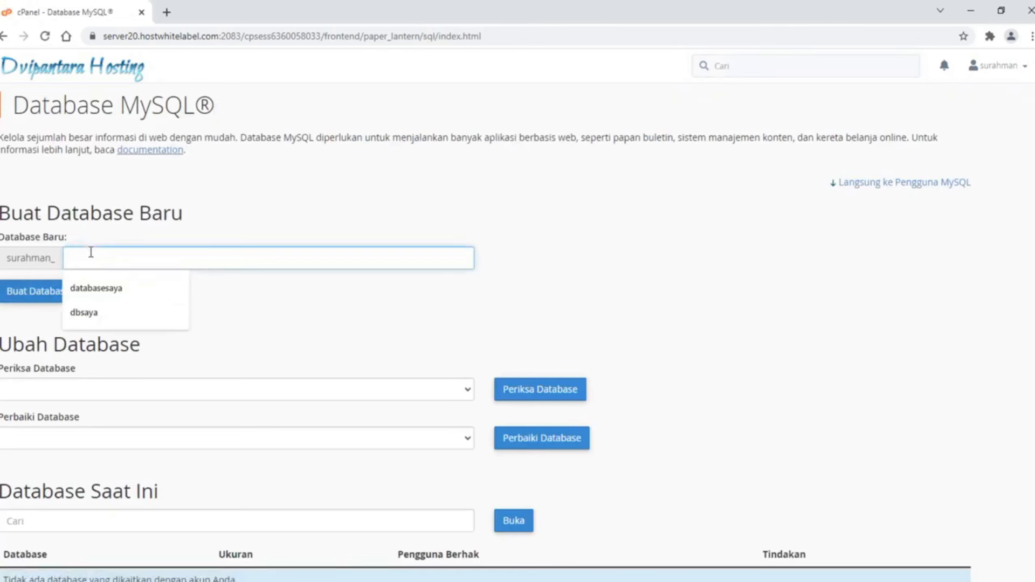
text(dbba)
key(BackSpace)
text(bba)
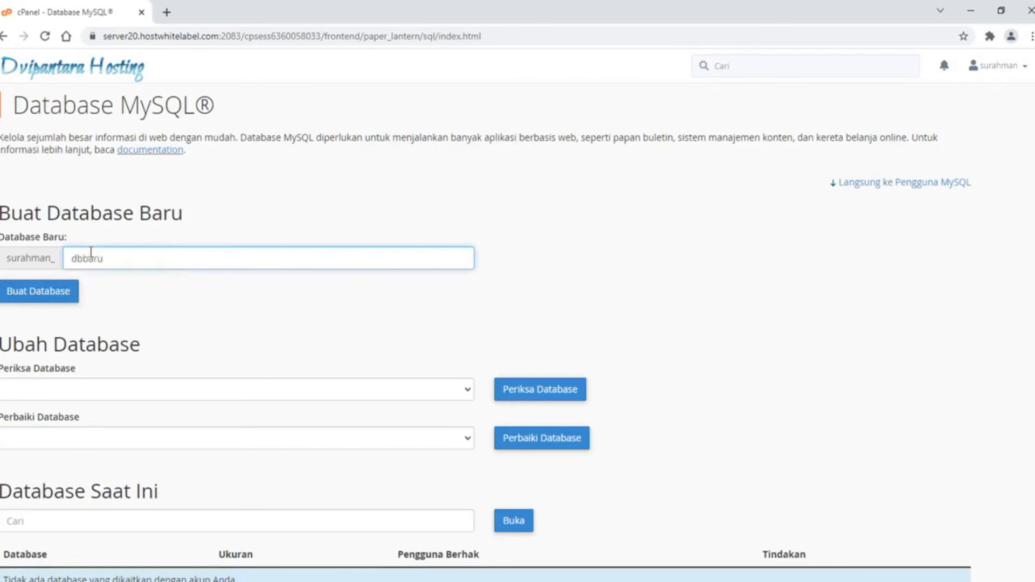
click(132, 277)
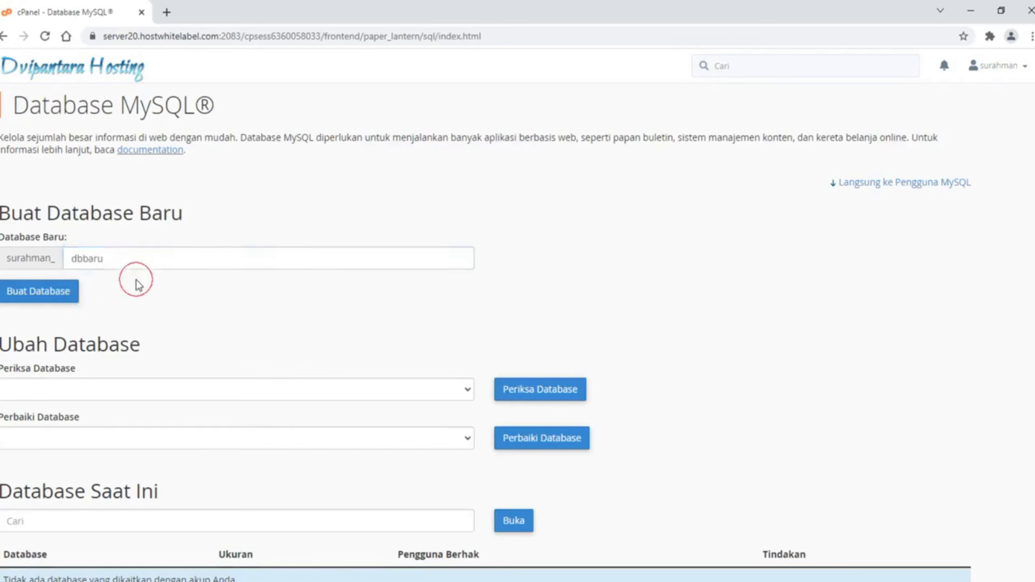
click(70, 294)
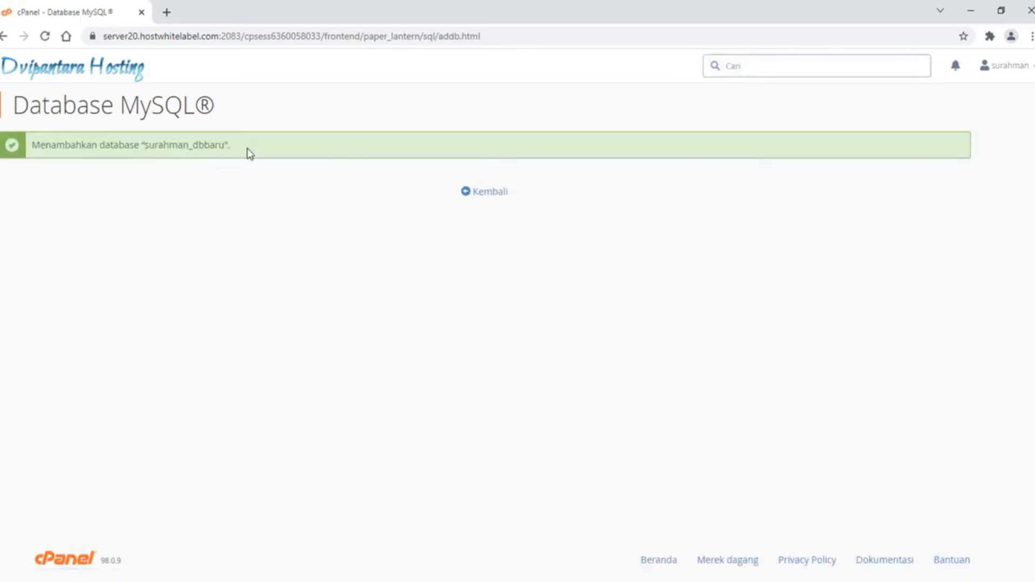
drag(226, 147, 147, 139)
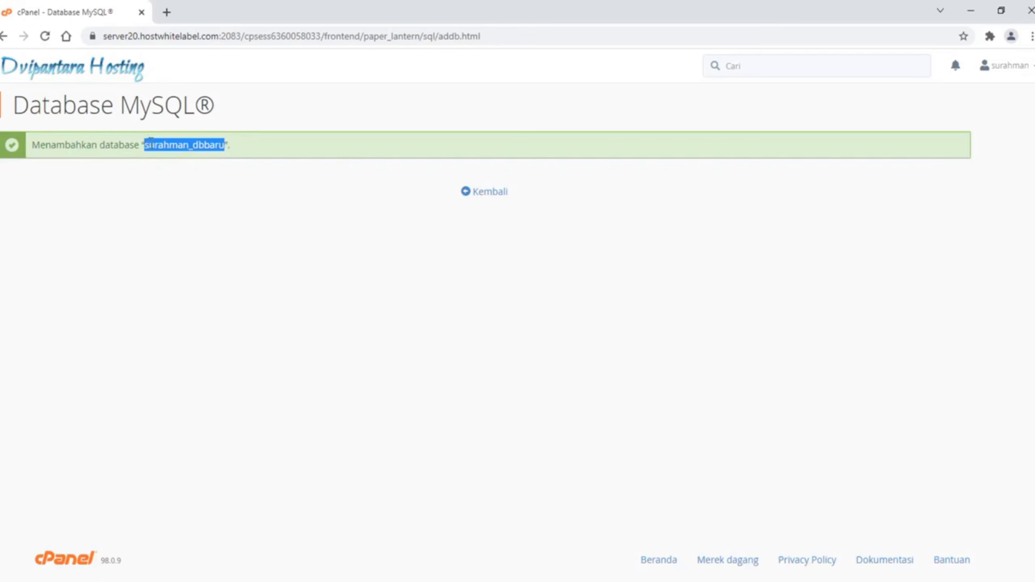
click(343, 158)
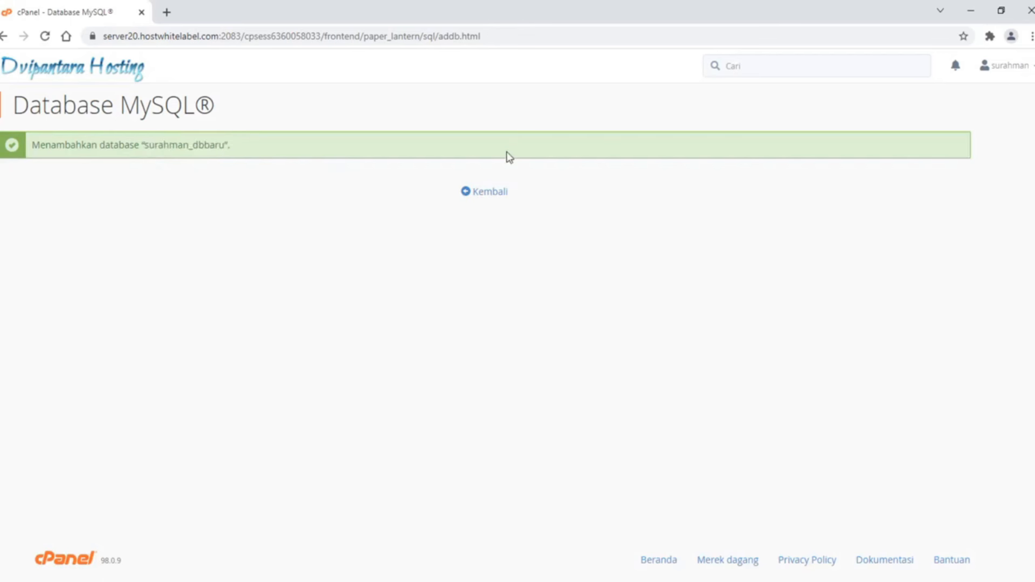
click(497, 198)
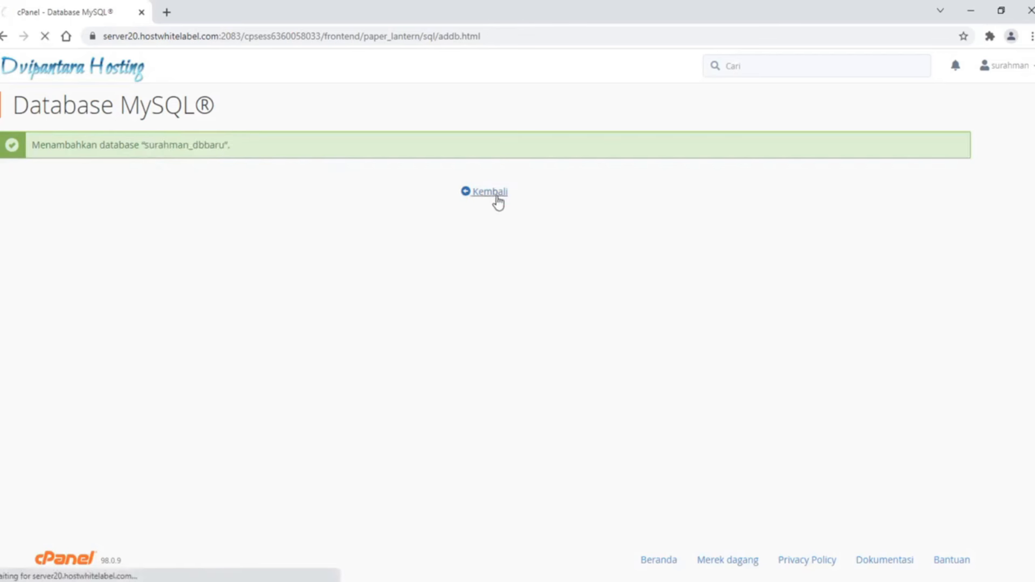
Jump to the MySQL Users section and enter the username userdb89
scroll(594, 346, down, 5)
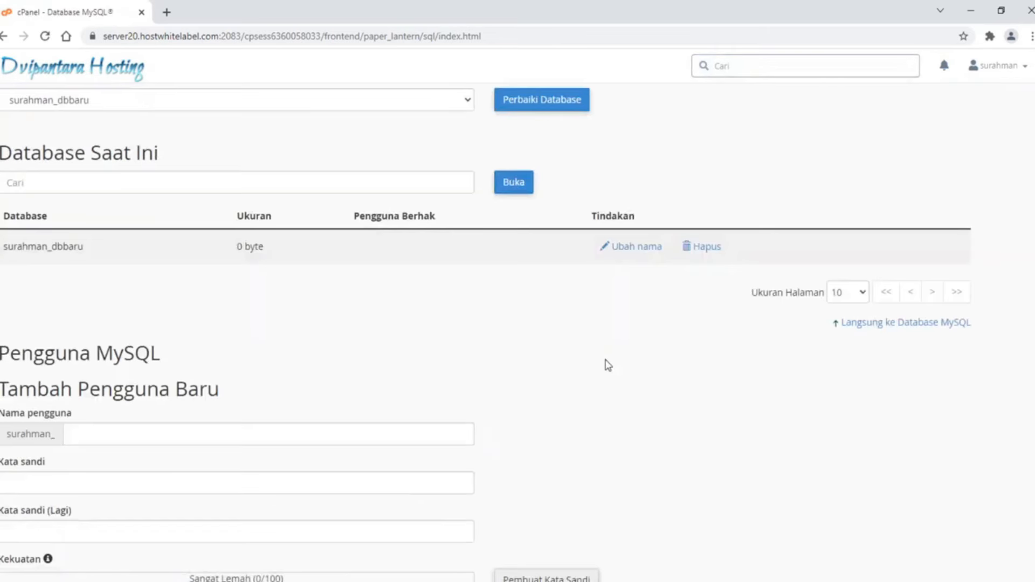
scroll(608, 365, down, 4)
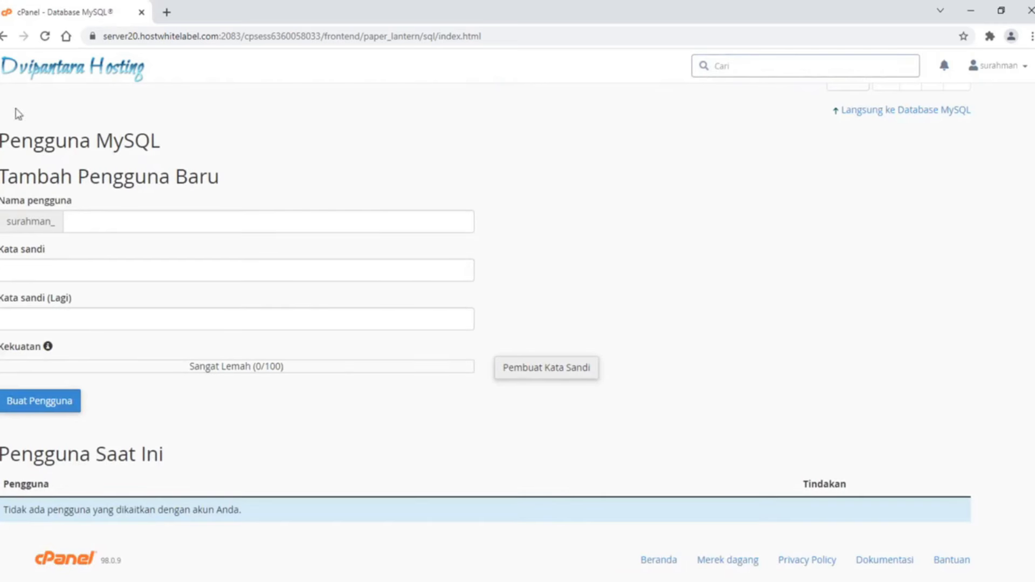
scroll(734, 240, up, 10)
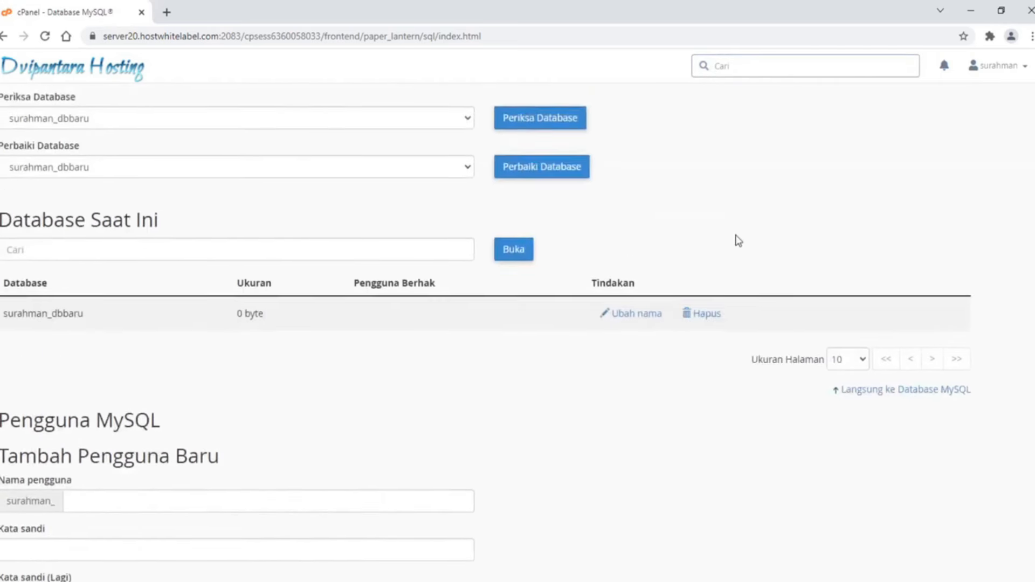
click(932, 183)
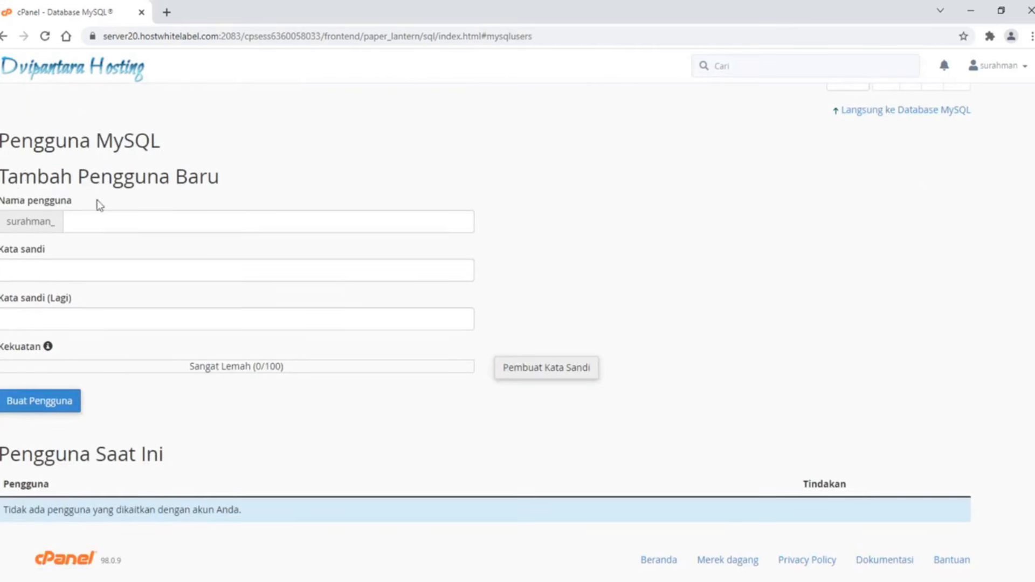
click(96, 227)
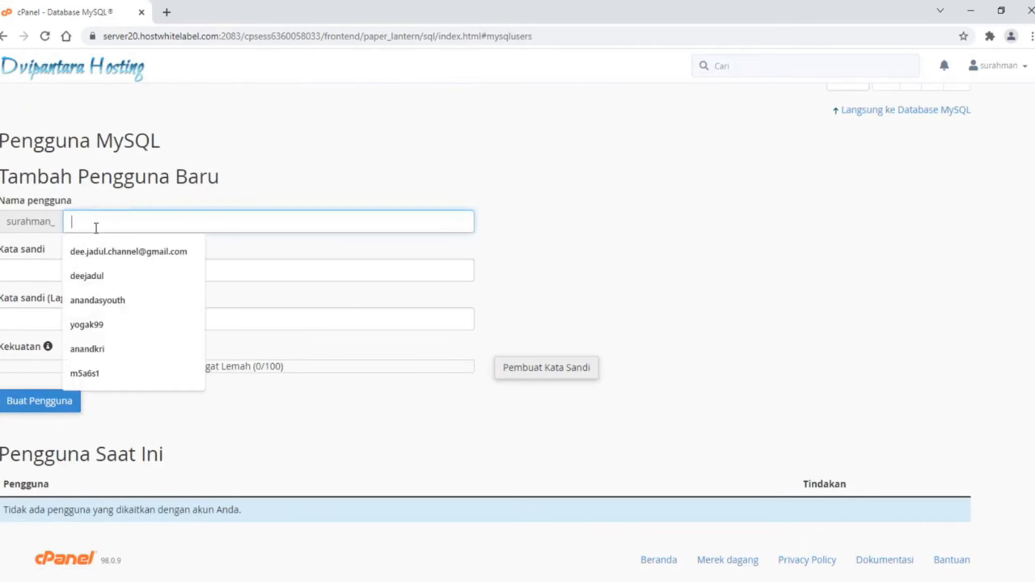
text(userdb89)
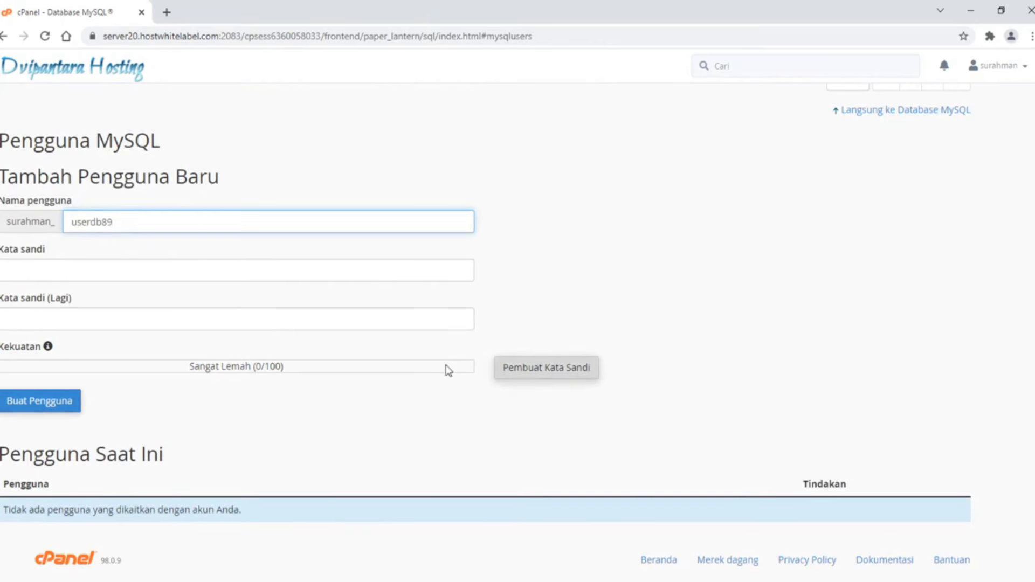
Generate a random very strong password with the Password Generator and copy it
click(563, 372)
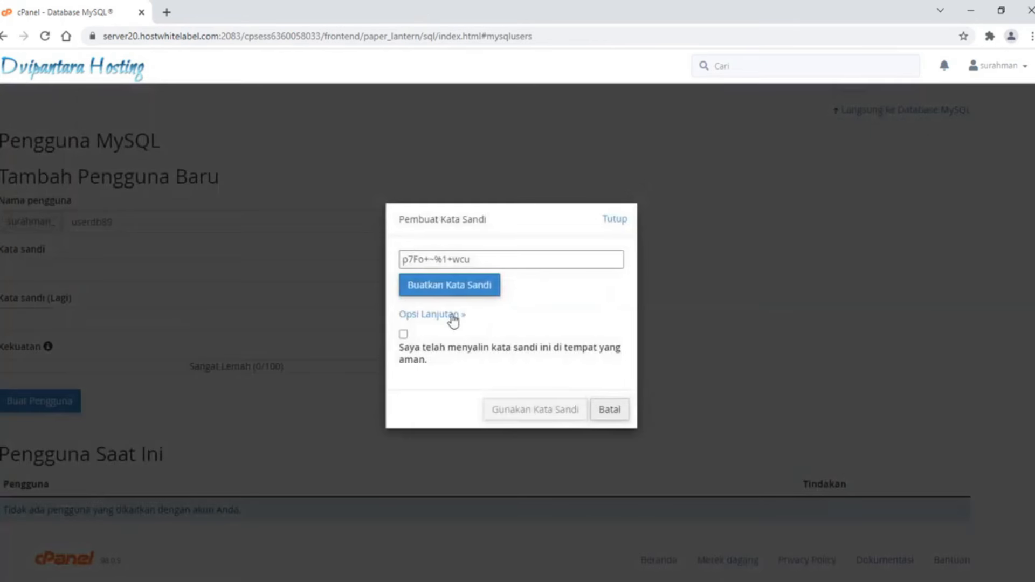
click(452, 318)
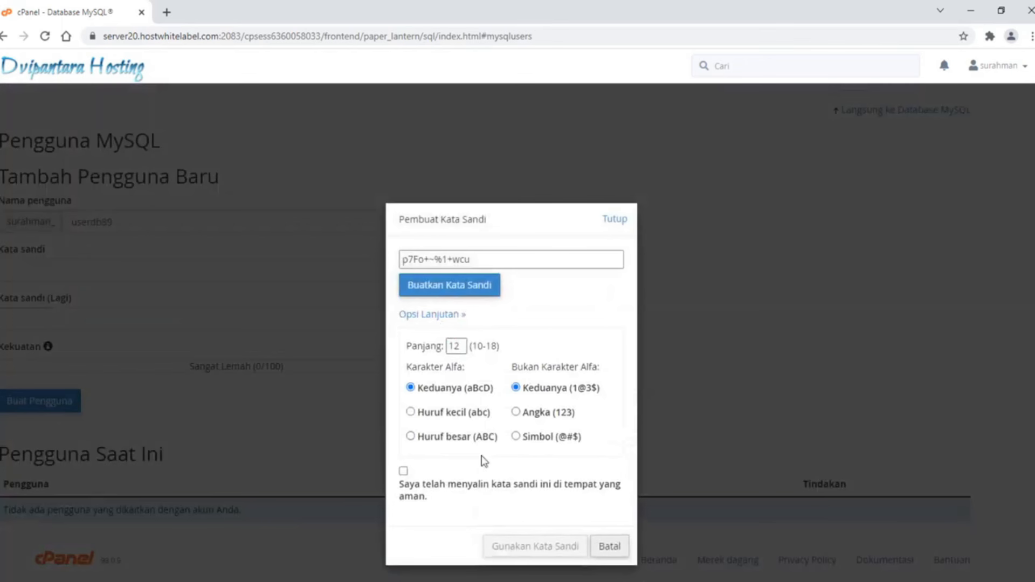
click(416, 317)
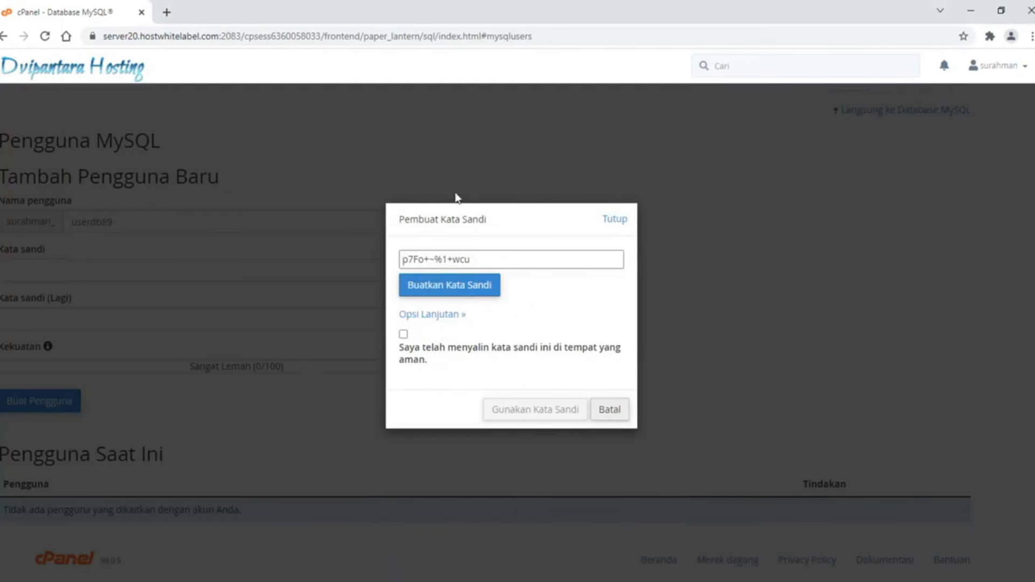
click(451, 298)
click(454, 296)
click(460, 290)
click(460, 290)
click(460, 290)
click(486, 261)
drag(485, 261, 375, 265)
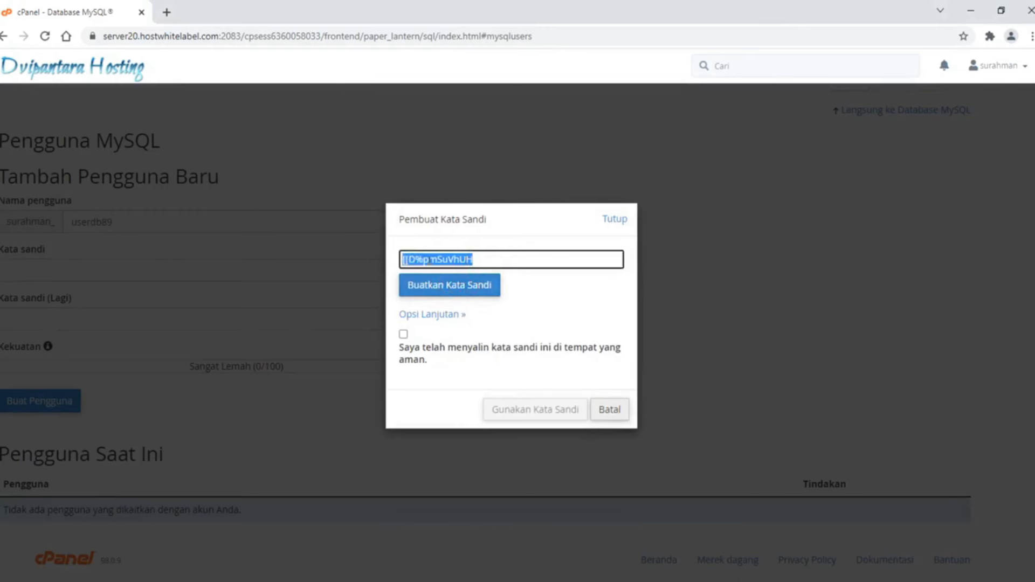
right_click(423, 261)
click(473, 302)
click(615, 219)
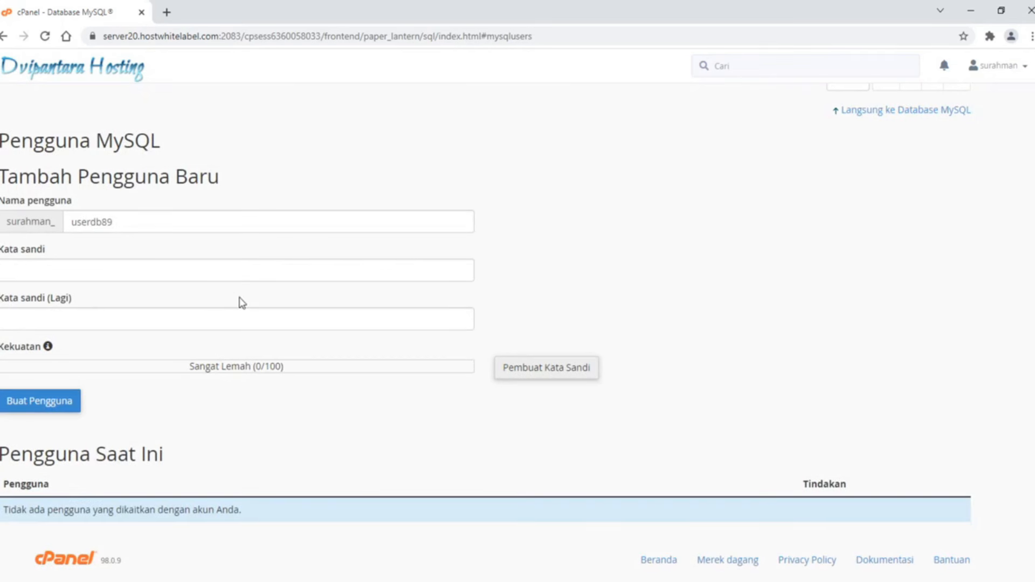
Paste the generated password into both password fields and create the user
click(210, 274)
key(ctrl+v)
click(210, 319)
key(ctrl+v)
click(558, 270)
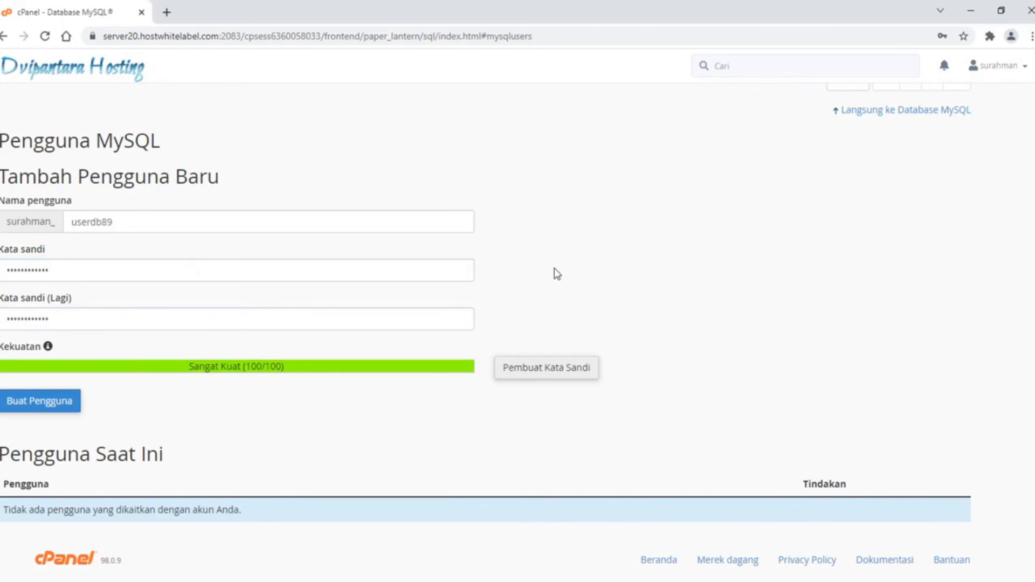
click(35, 401)
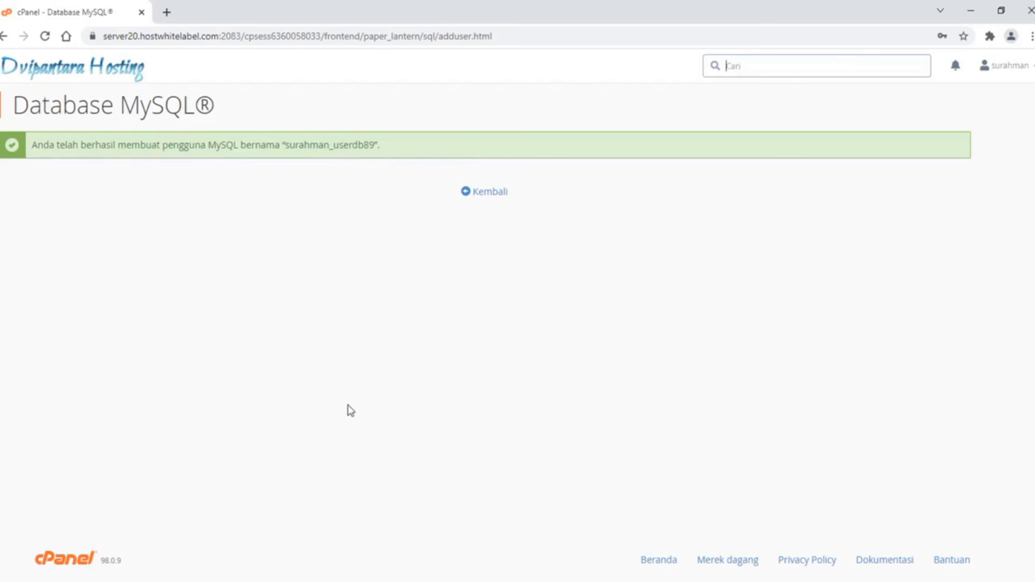
Return to the MySQL Databases page and pick userdb89 under Add User To Database
click(488, 200)
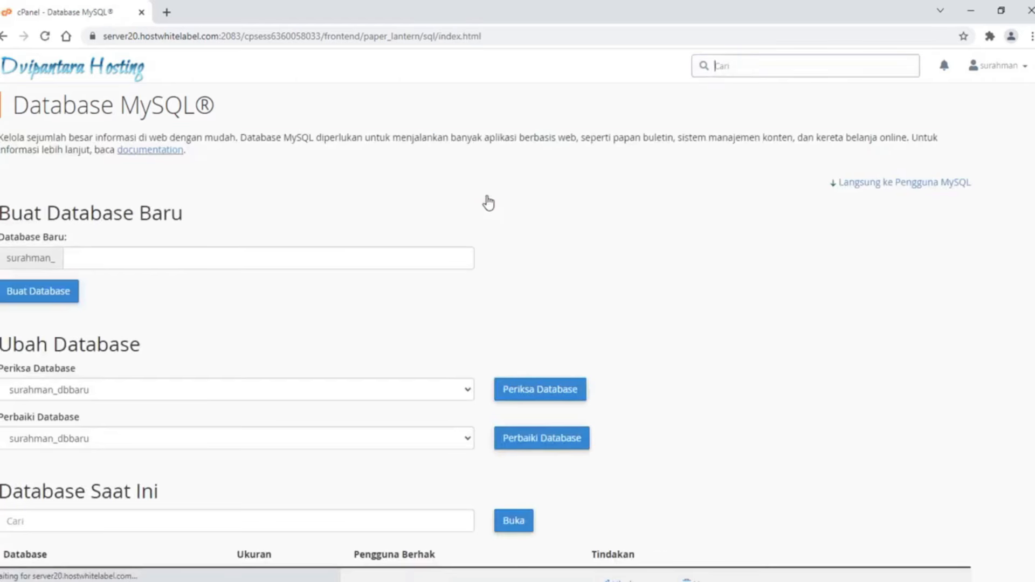
scroll(719, 324, down, 13)
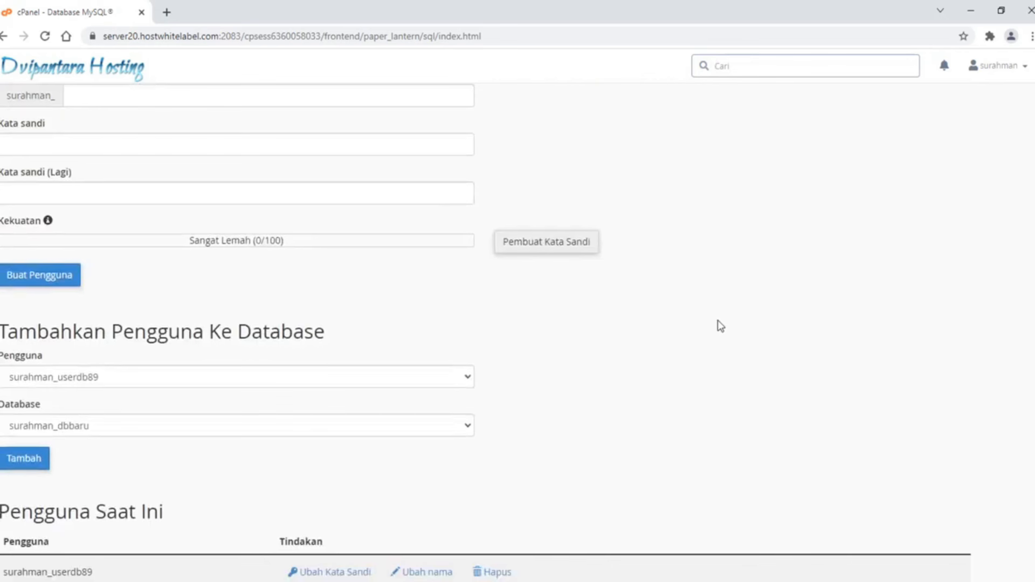
scroll(717, 320, down, 2)
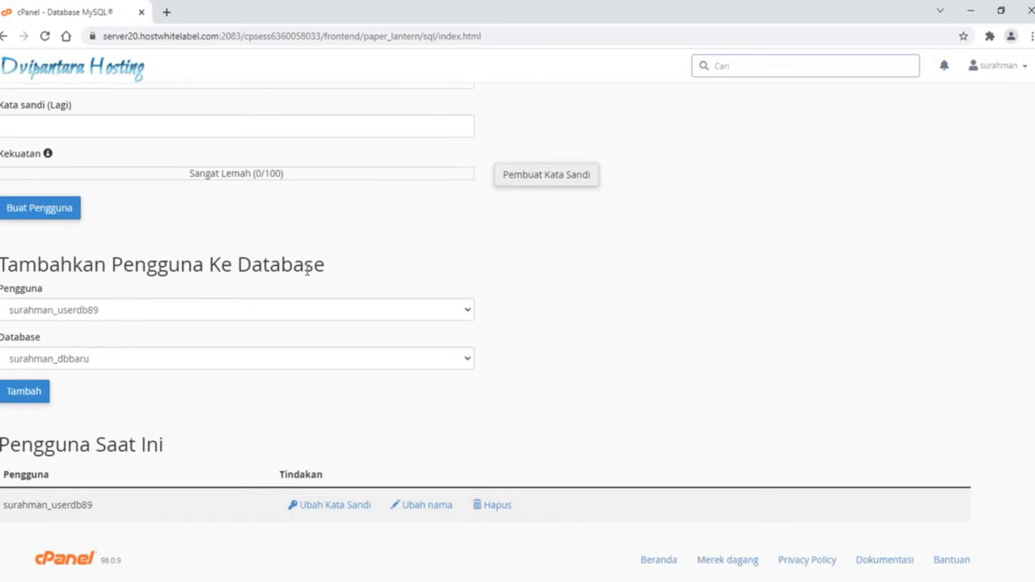
click(264, 309)
click(86, 284)
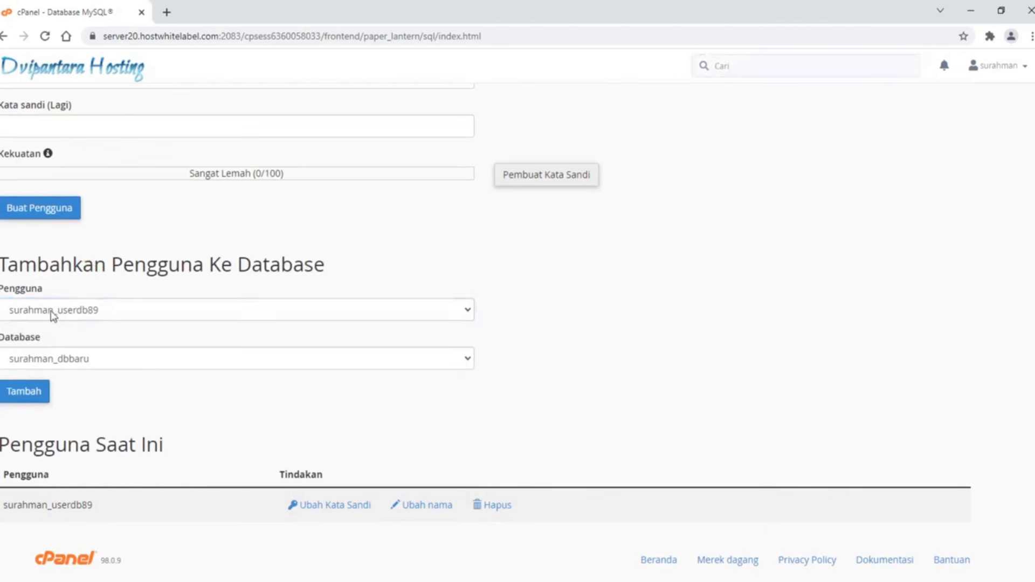
click(97, 306)
click(81, 329)
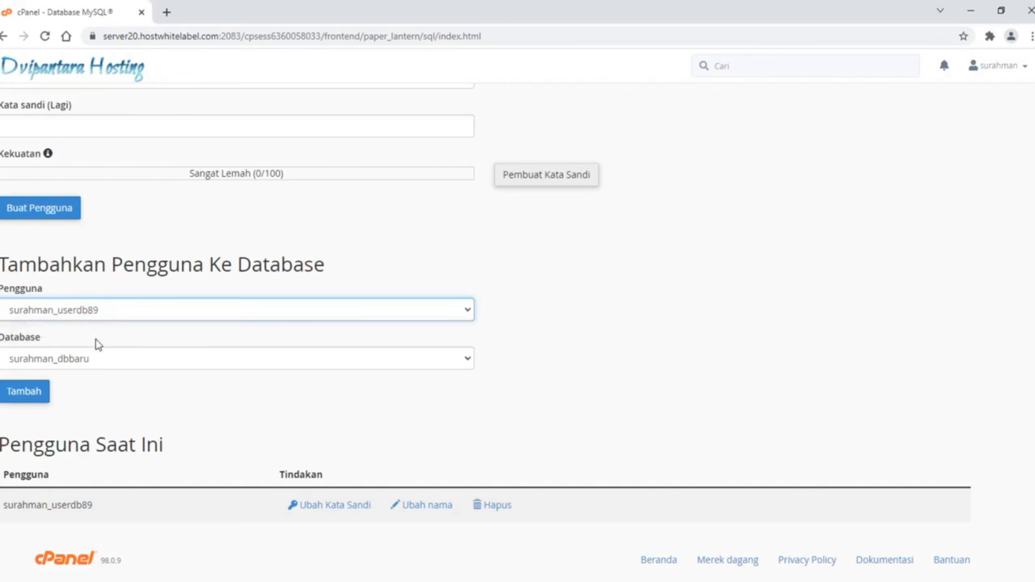
Choose dbbaru as the target database and submit adding userdb89 to it
click(119, 366)
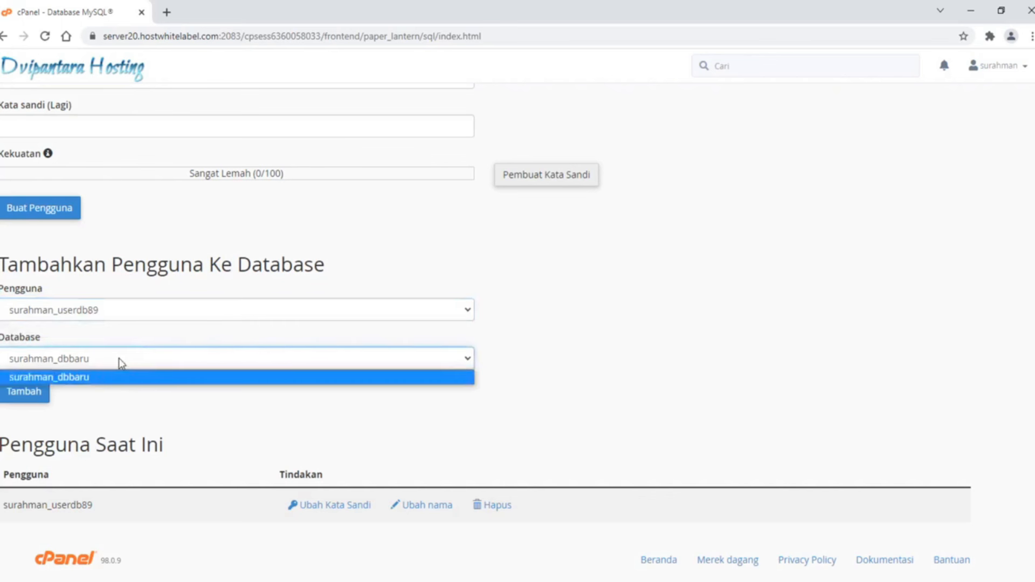
click(135, 305)
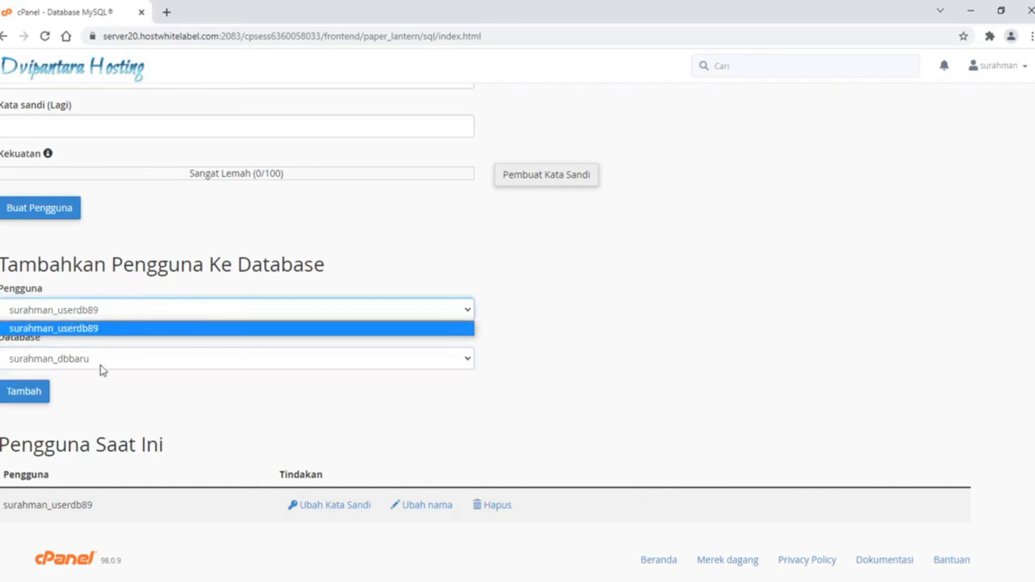
click(104, 369)
click(112, 294)
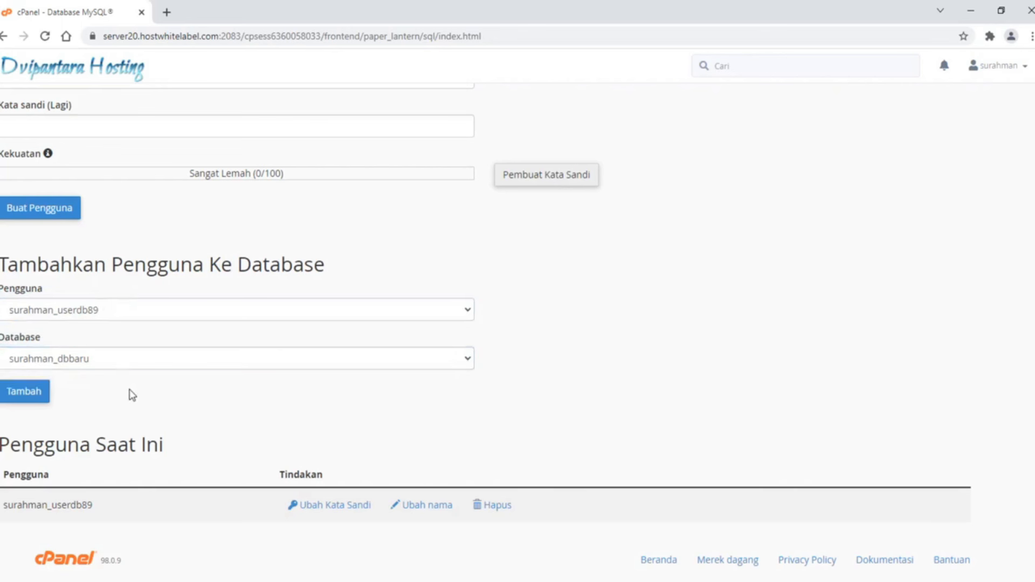
click(132, 310)
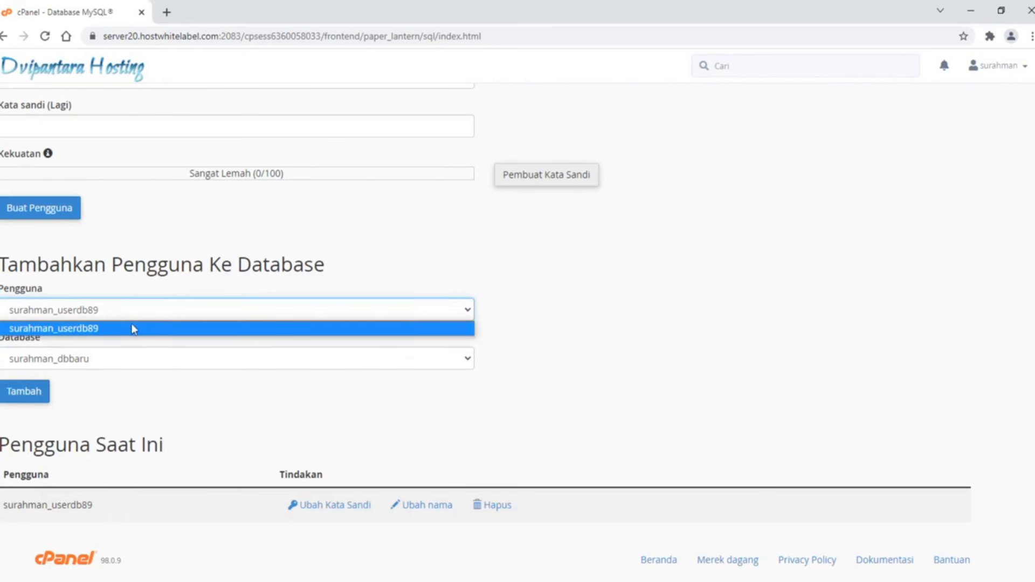
click(135, 358)
click(131, 306)
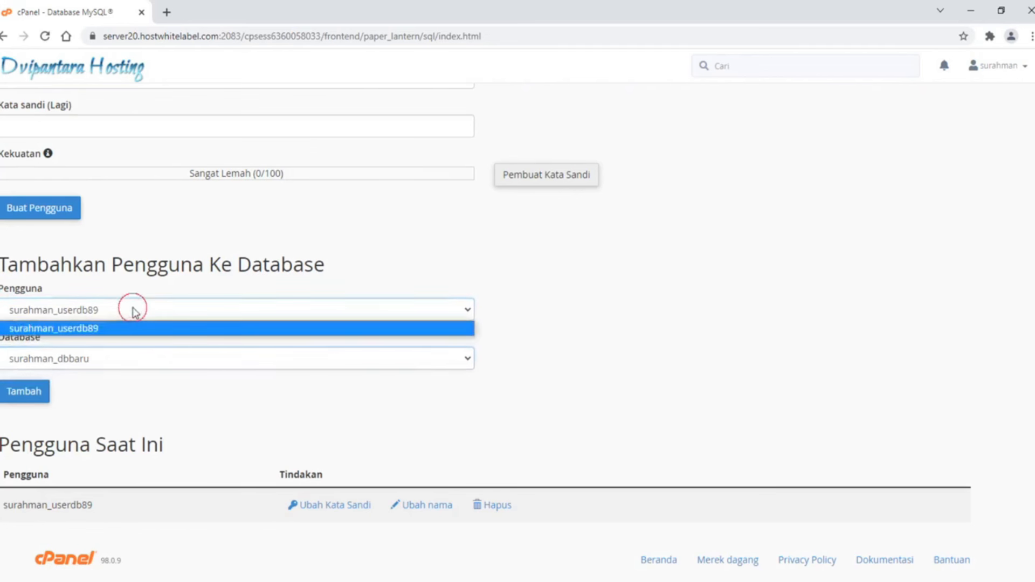
click(141, 363)
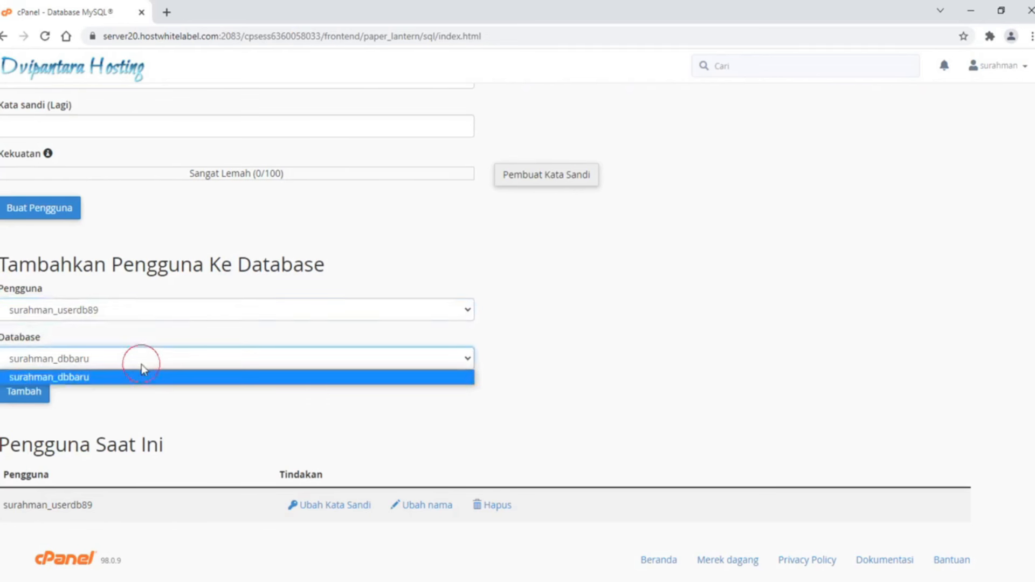
click(137, 294)
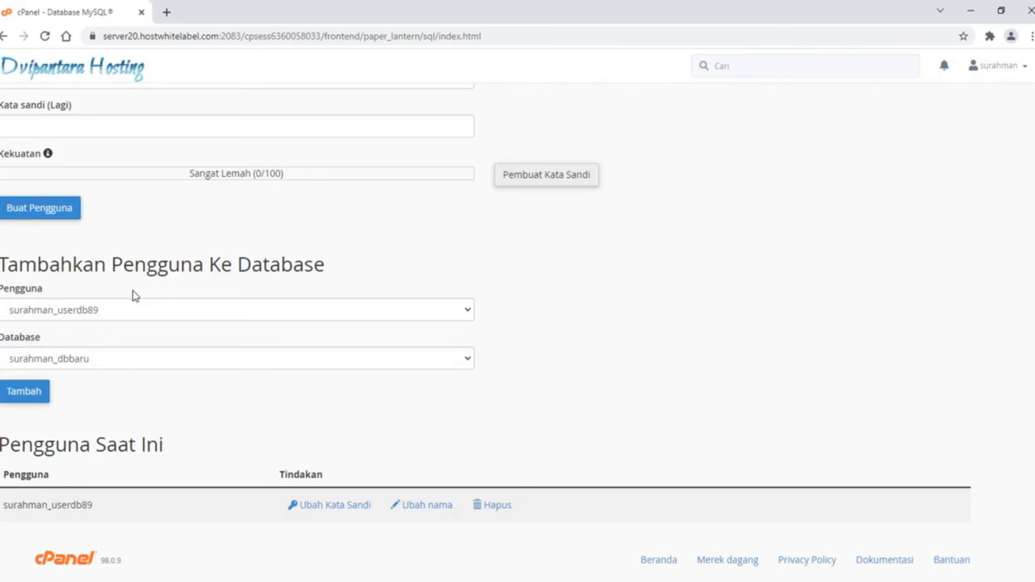
click(29, 394)
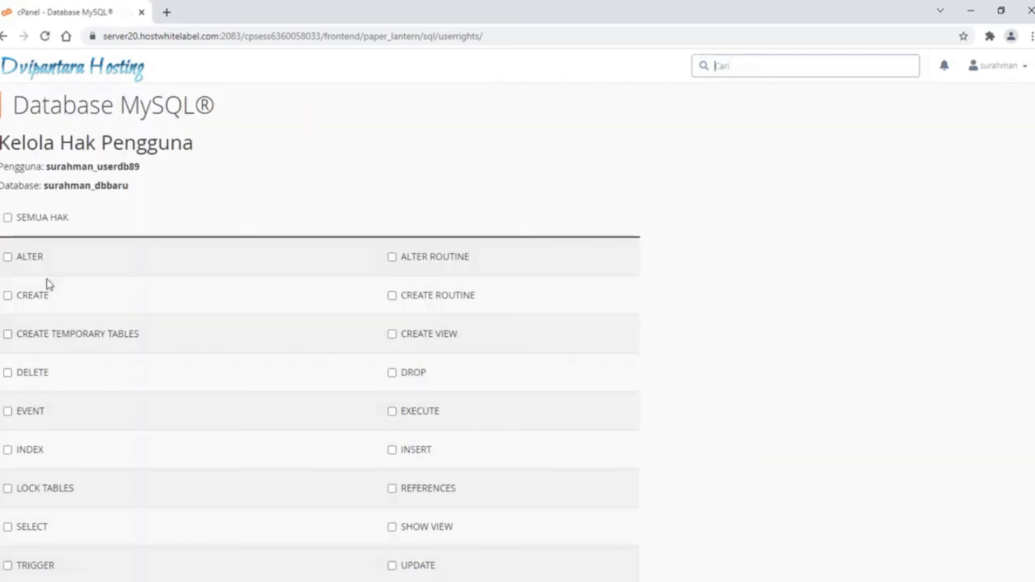
Grant surahman_userdb89 all privileges on surahman_dbbaru and save them
click(7, 218)
scroll(696, 377, down, 3)
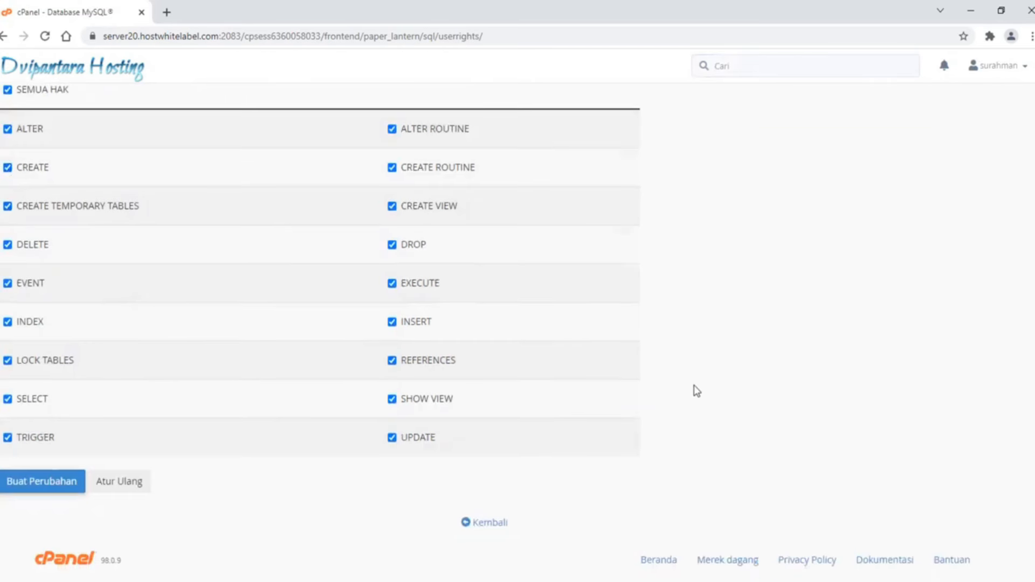
click(6, 489)
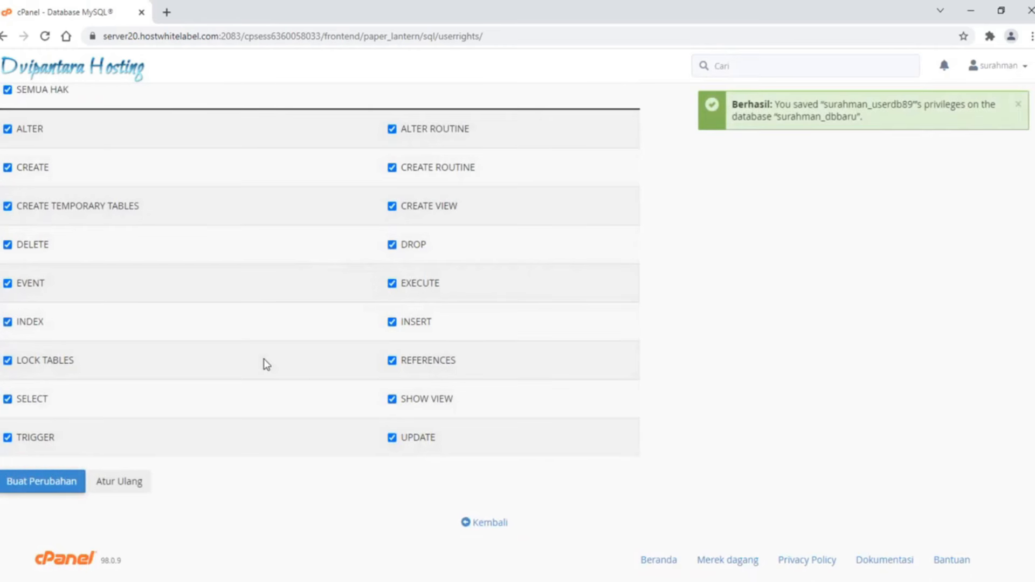
Leave the privileges page with Kembali and head back toward the cPanel home page
scroll(264, 359, up, 3)
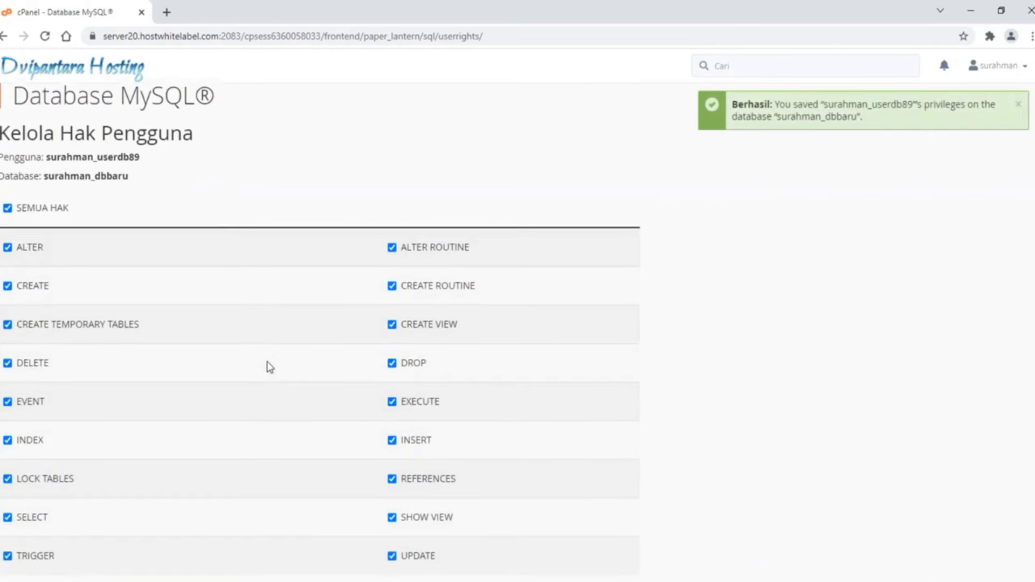
scroll(268, 362, down, 3)
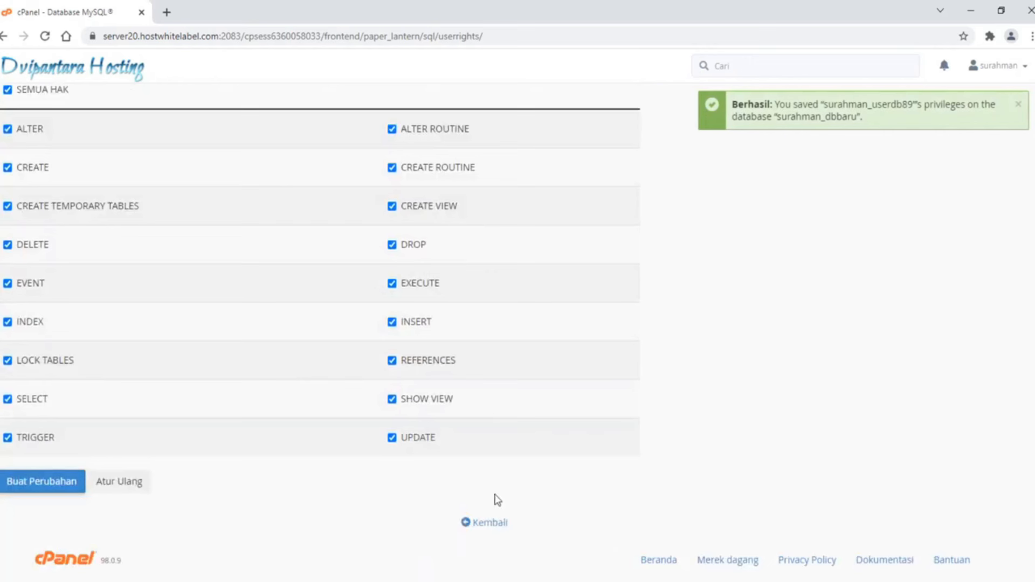
click(490, 524)
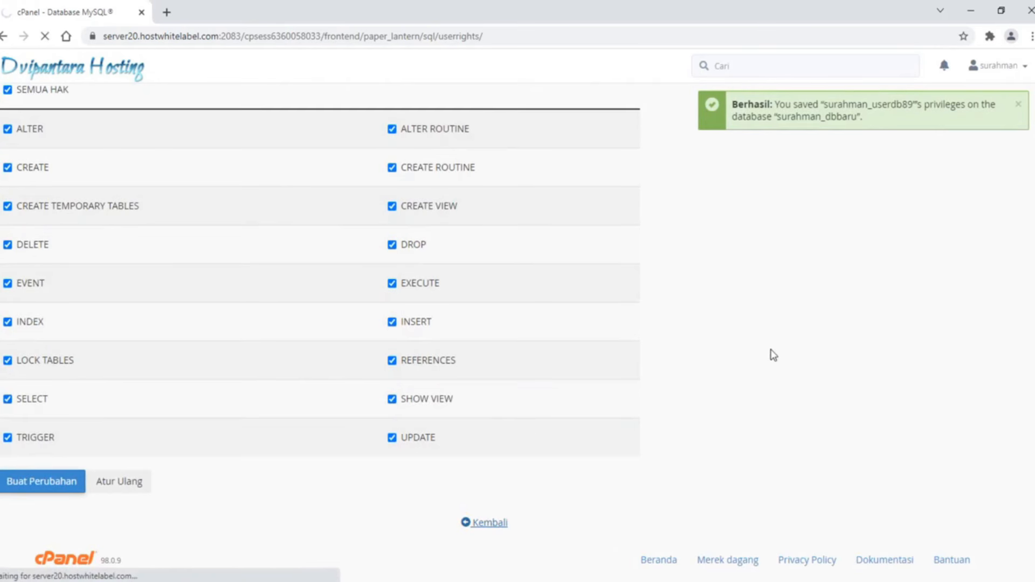
scroll(774, 355, down, 5)
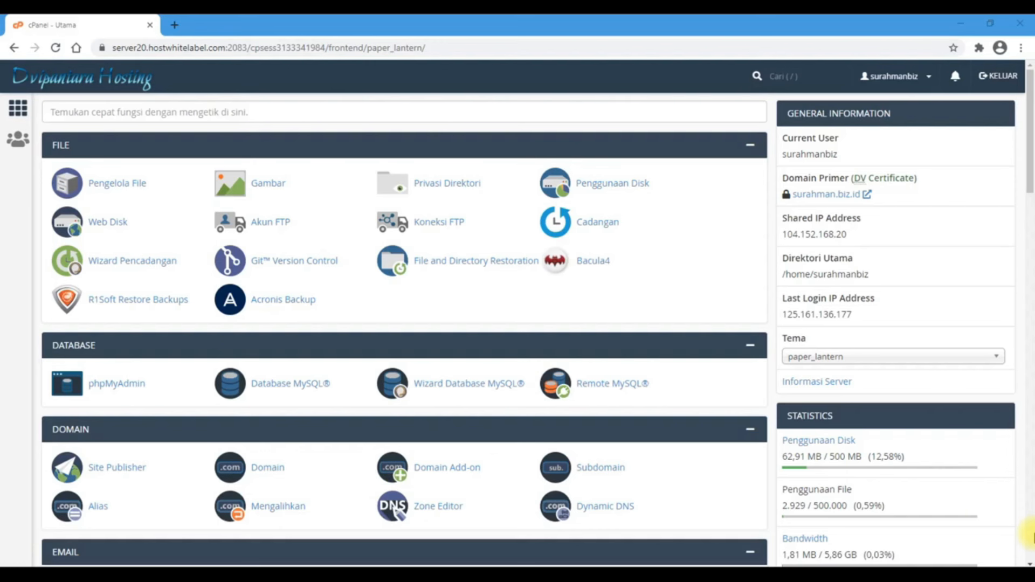
scroll(690, 511, down, 10)
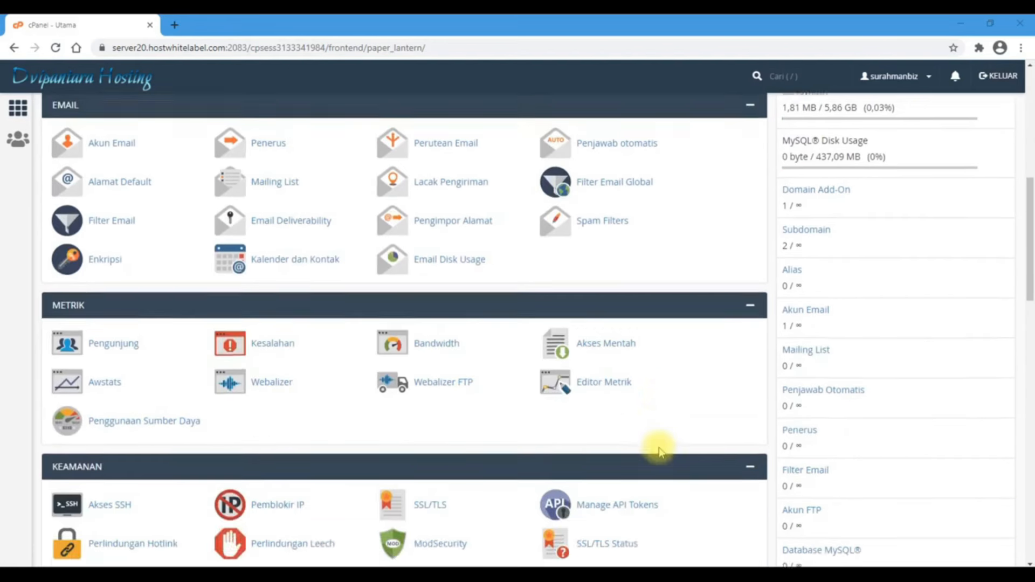
scroll(661, 452, down, 5)
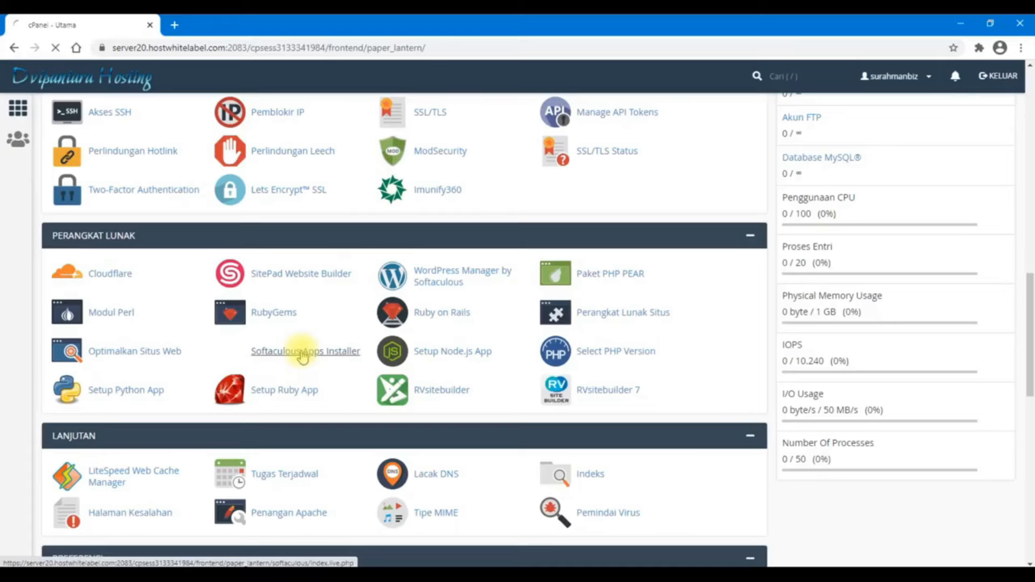
Launch the Softaculous Apps Installer and show the Portals/CMS category listing Joomla
click(377, 272)
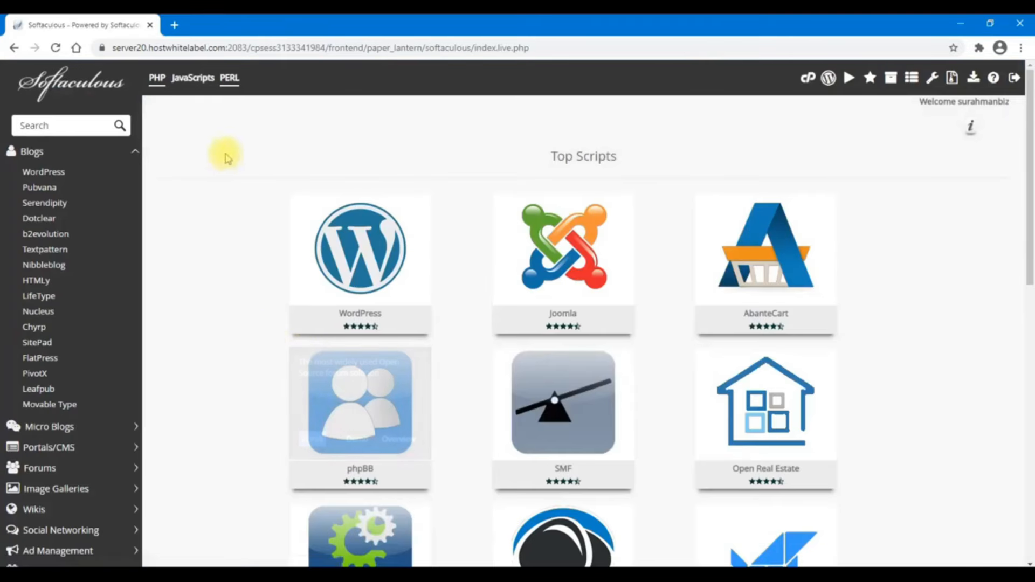
mouse_move(568, 244)
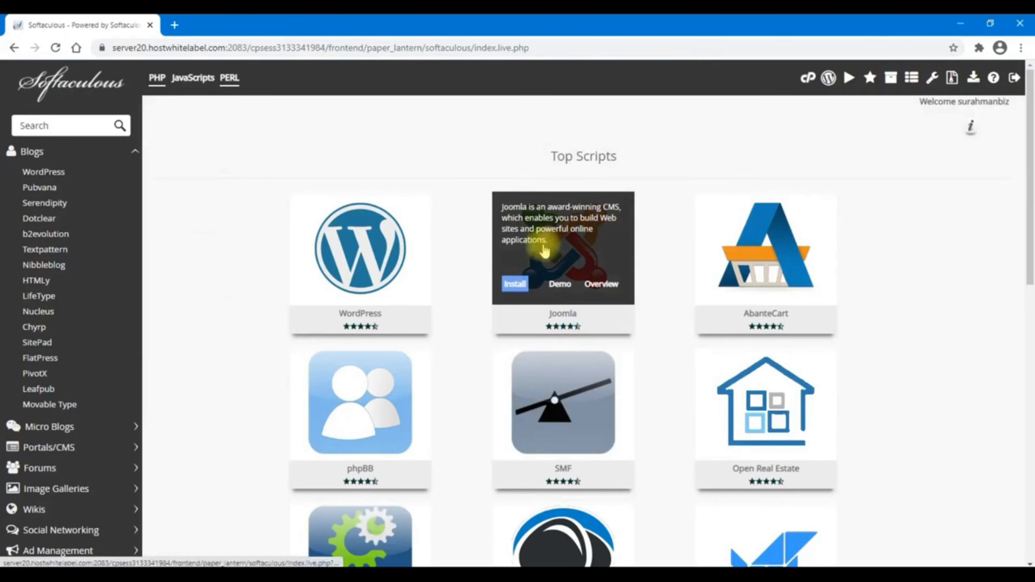
scroll(216, 243, down, 3)
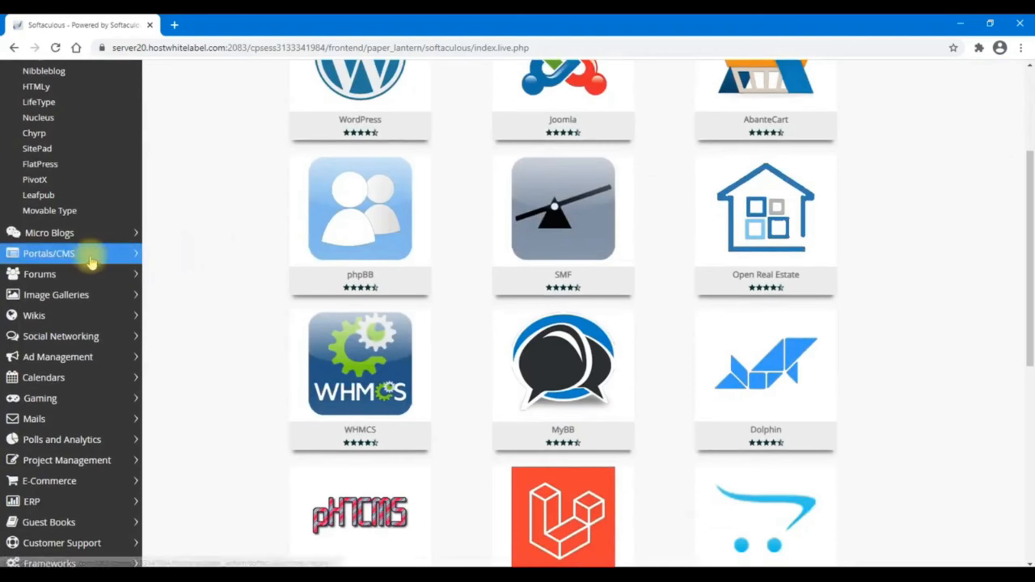
click(91, 263)
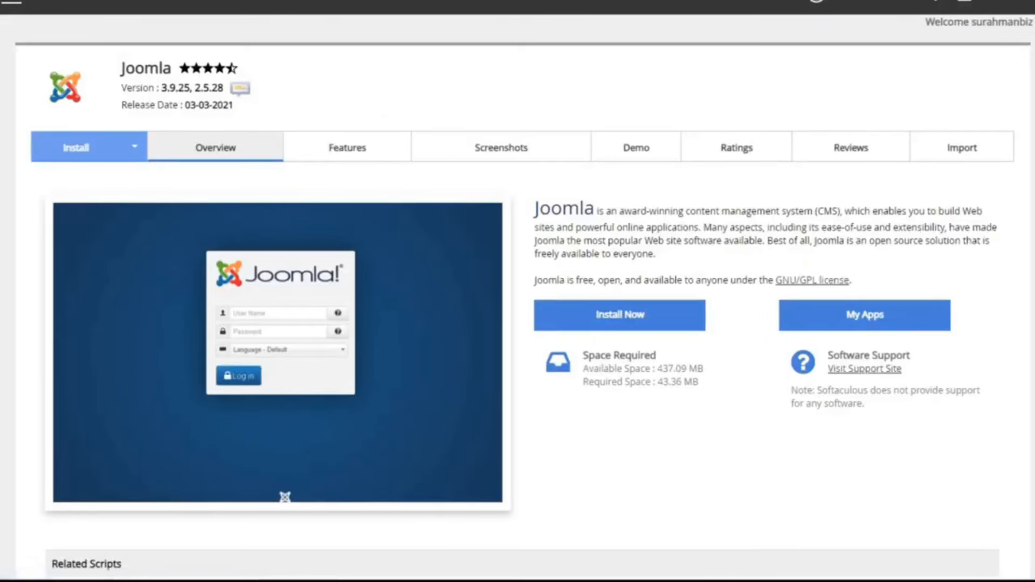
Open the Joomla install form, keeping version 3.9.25
scroll(834, 372, down, 5)
scroll(827, 365, up, 5)
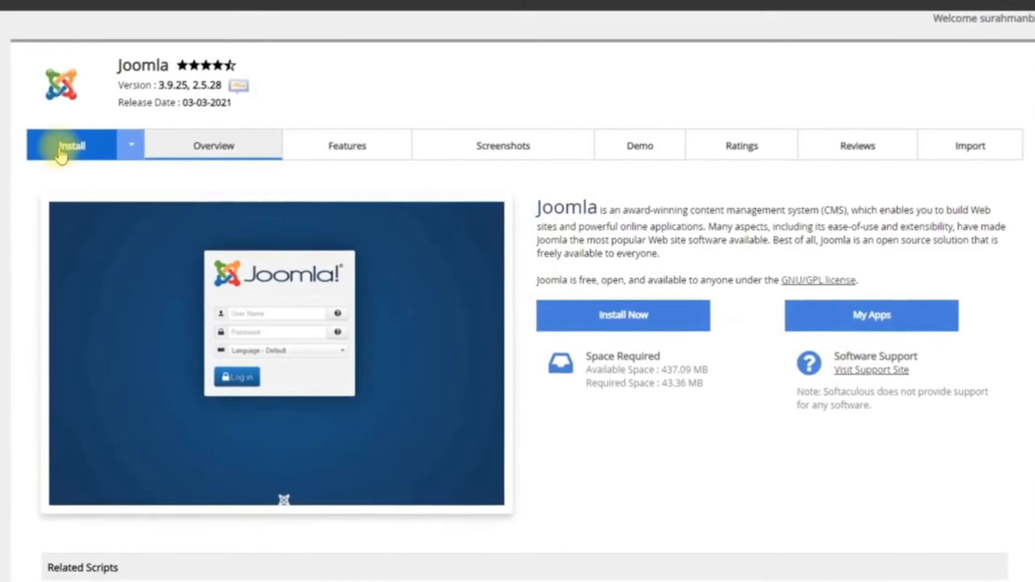
click(61, 155)
click(129, 272)
click(528, 269)
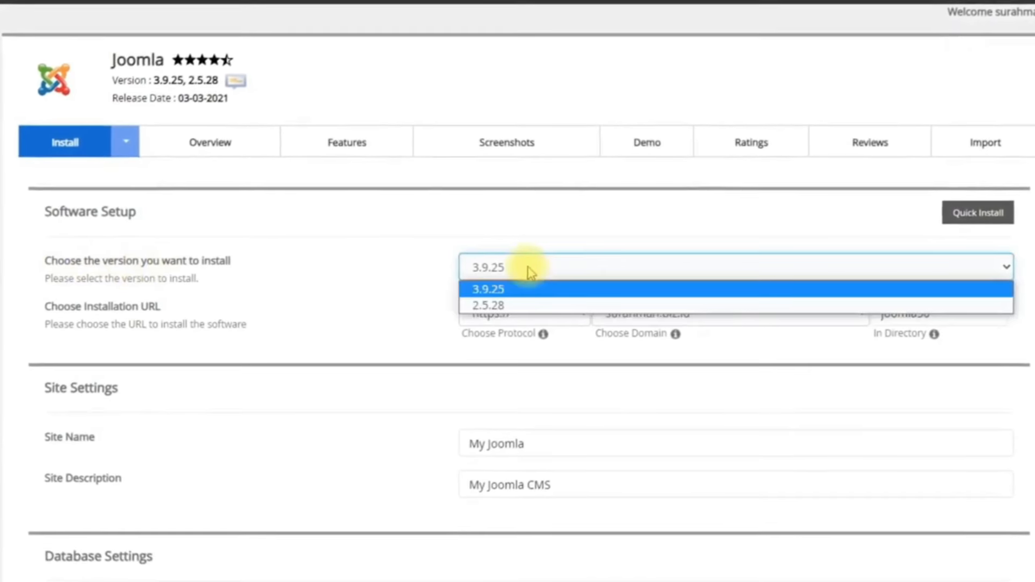
click(474, 261)
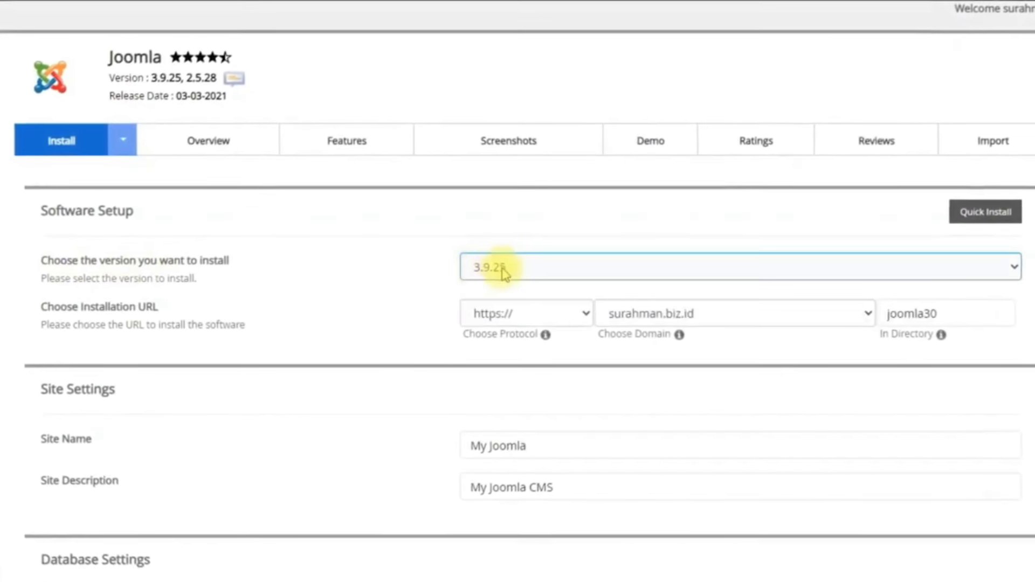
click(491, 266)
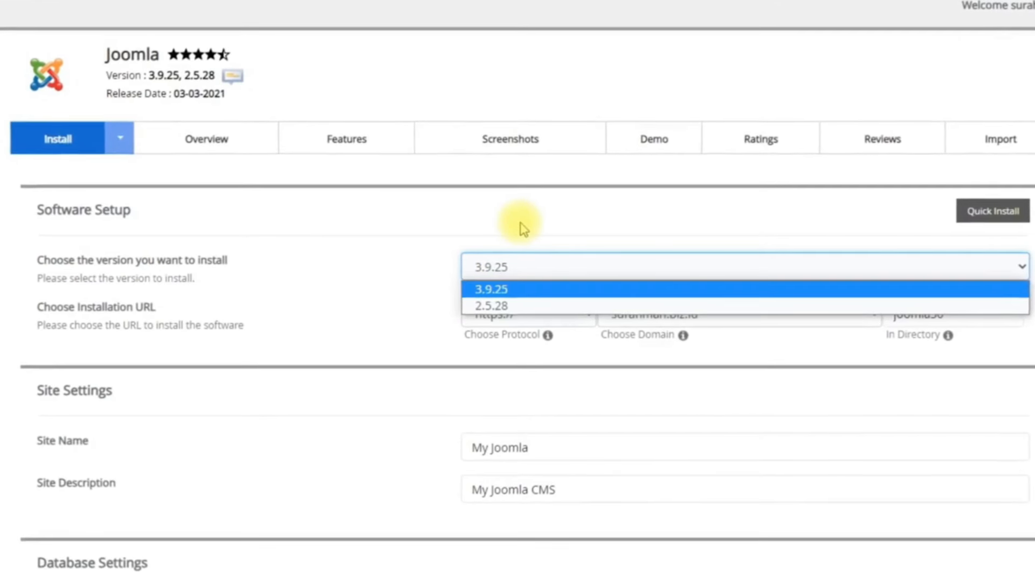
click(415, 250)
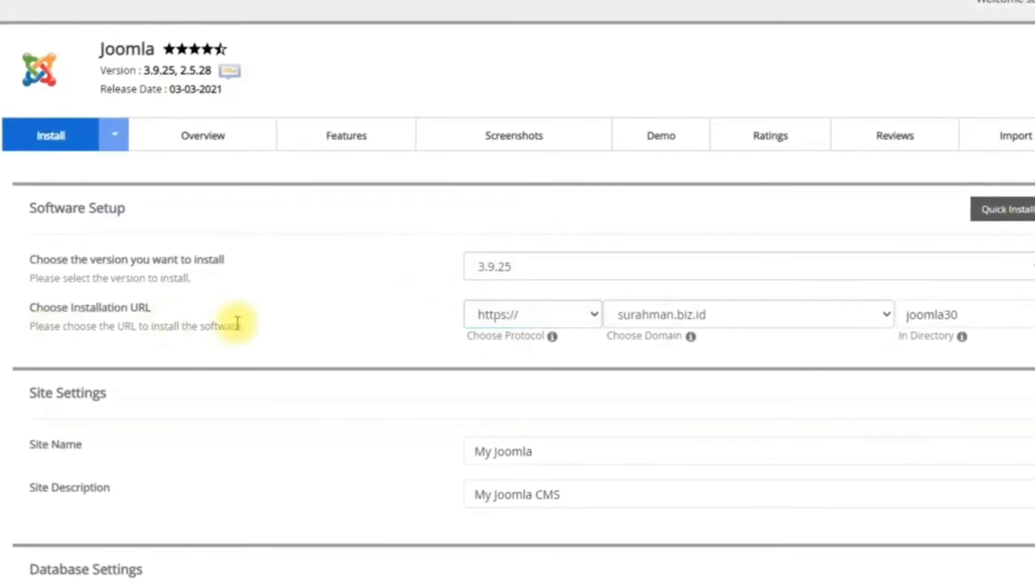
click(493, 322)
click(81, 314)
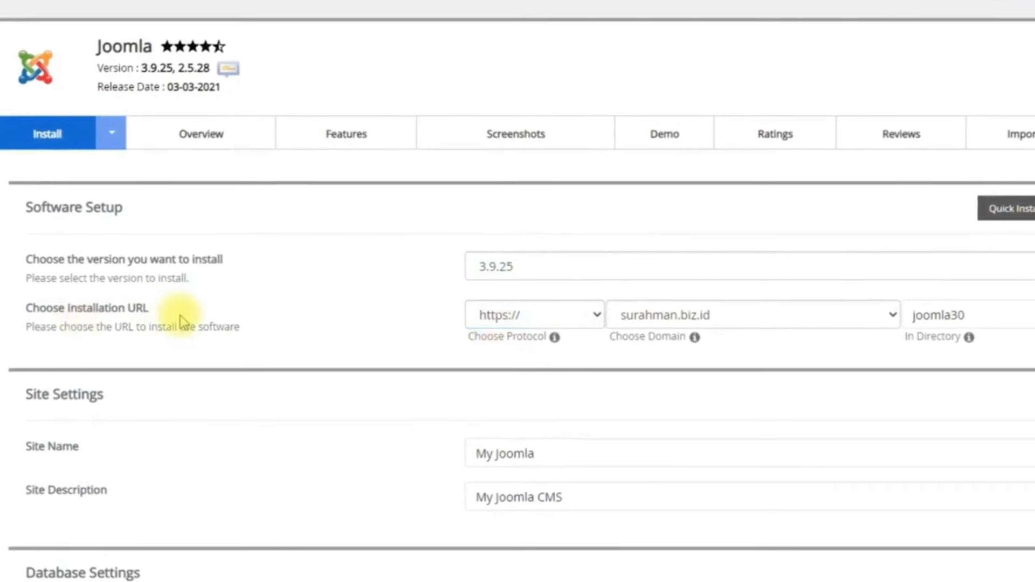
click(494, 315)
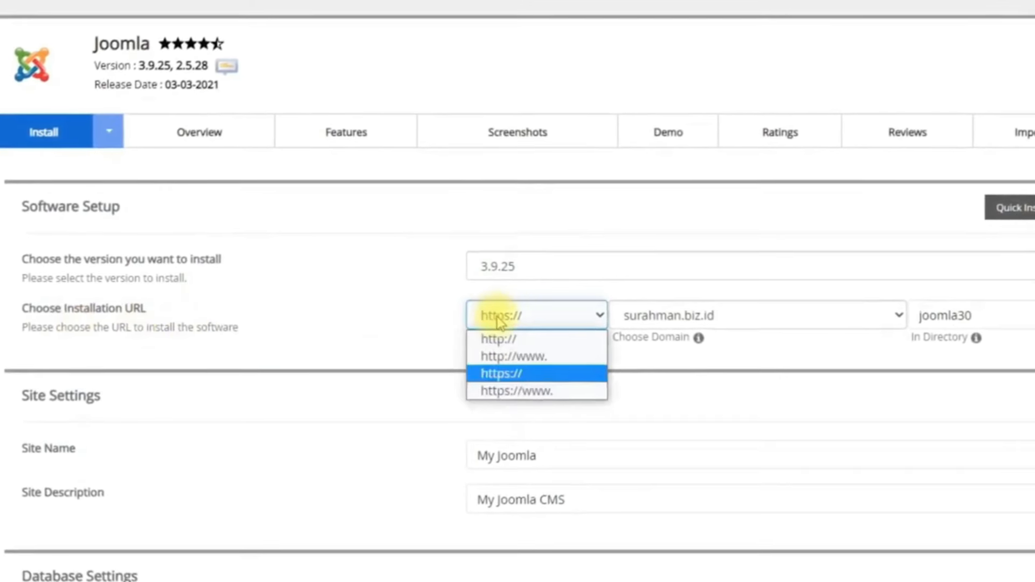
click(513, 394)
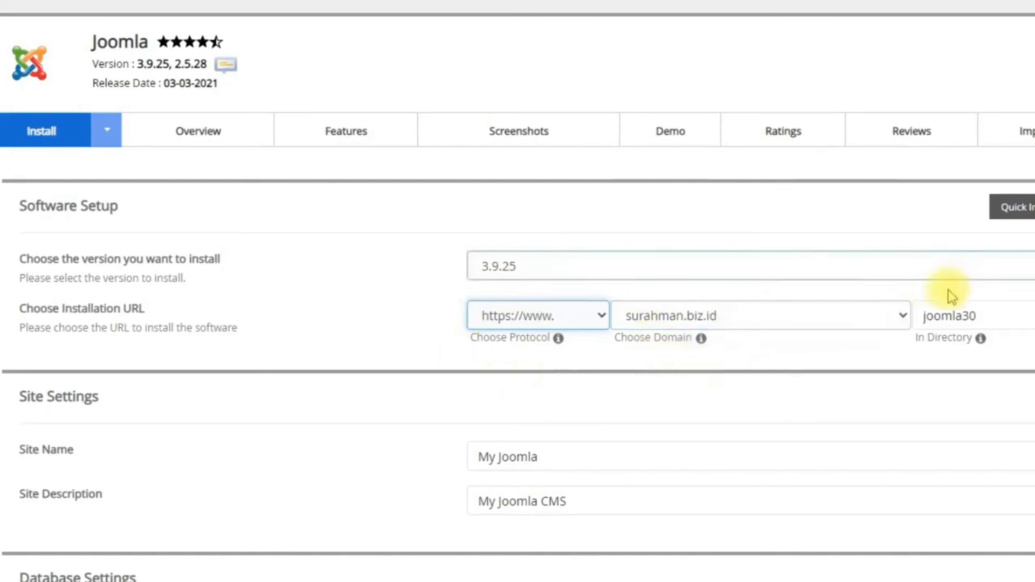
double_click(993, 315)
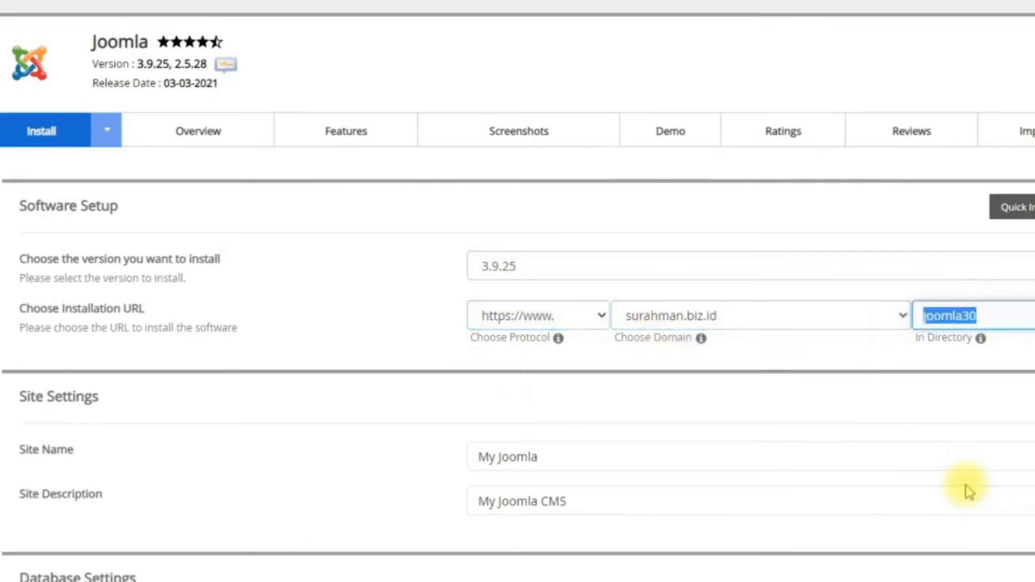
key(BackSpace)
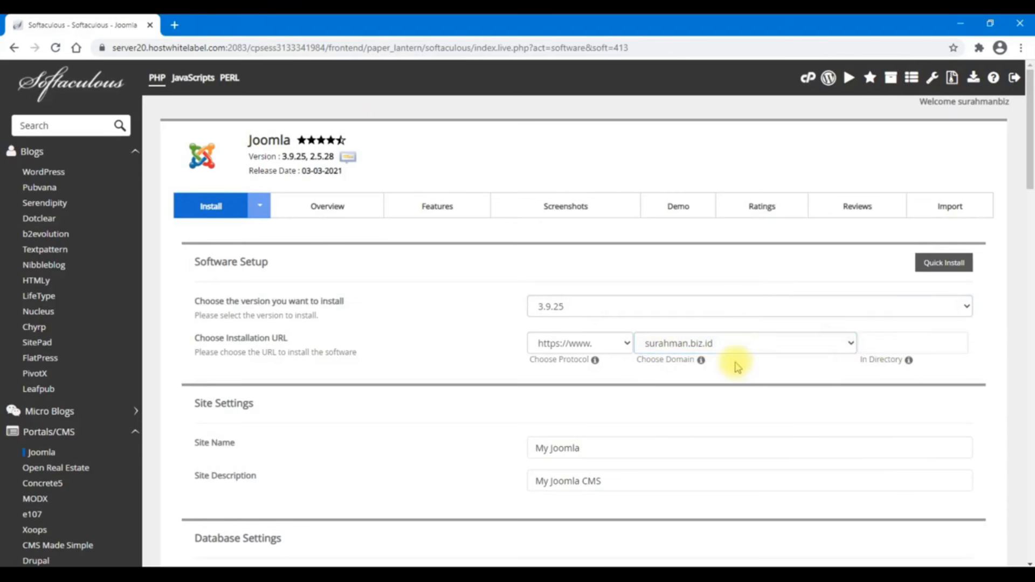
scroll(738, 367, down, 3)
click(574, 254)
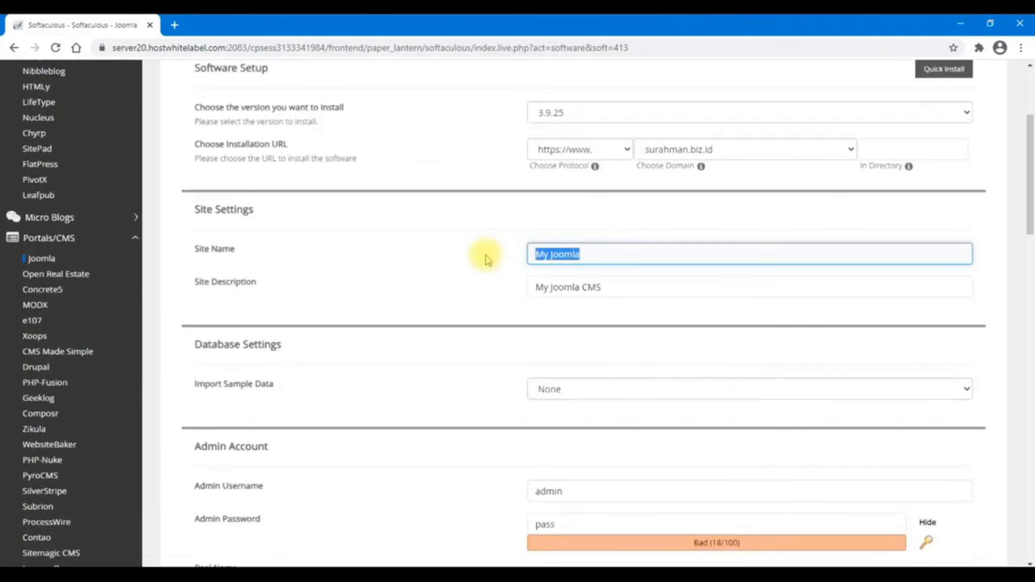
text(P)
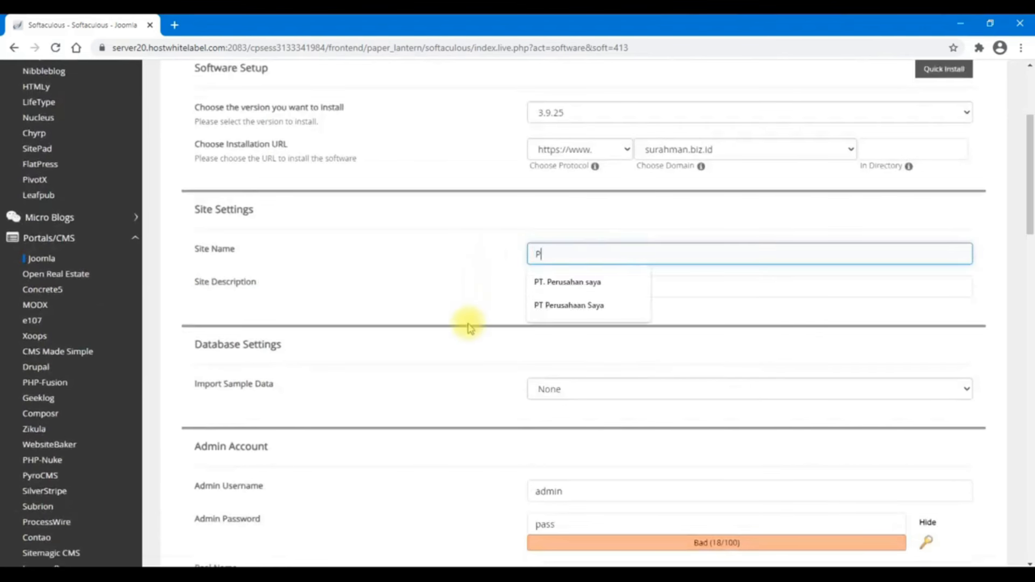
key(Down)
key(Tab)
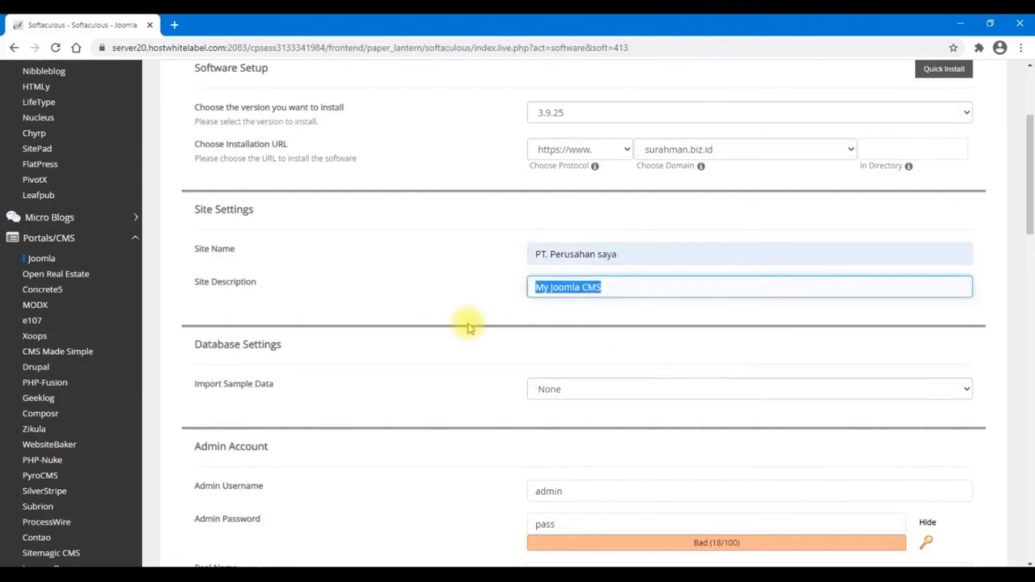
text(Jual)
key(Down)
key(Return)
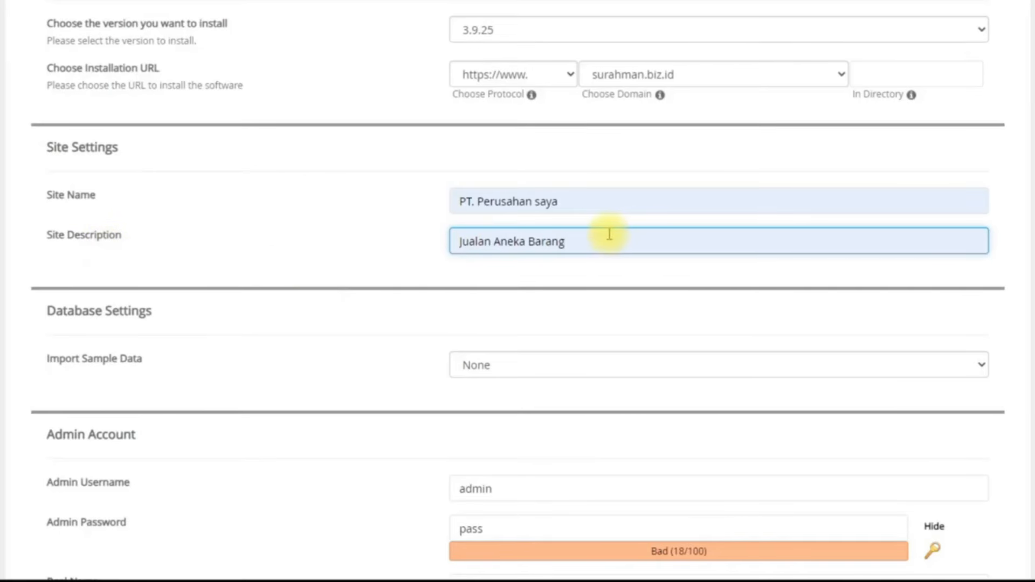
scroll(592, 261, down, 3)
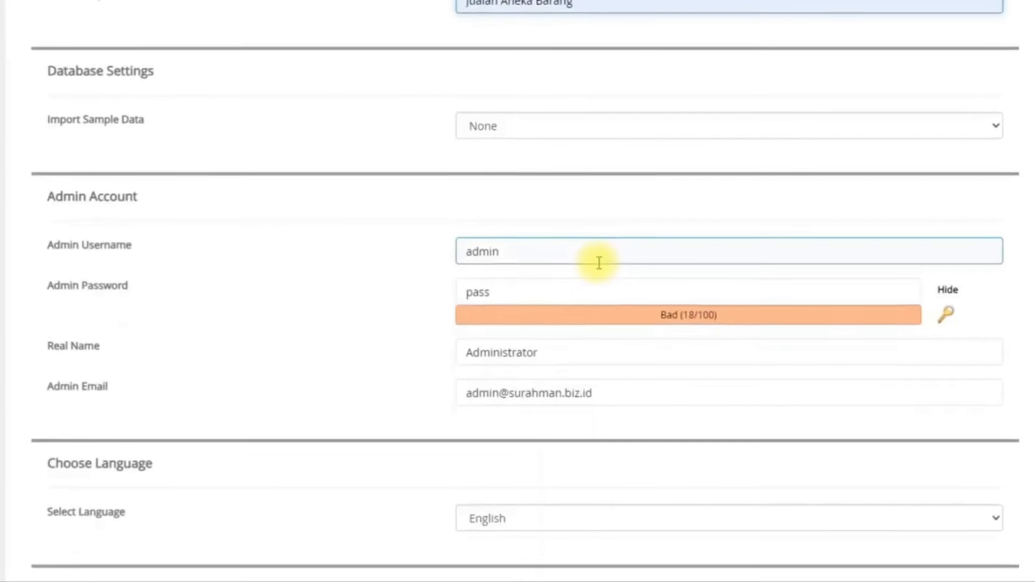
click(503, 125)
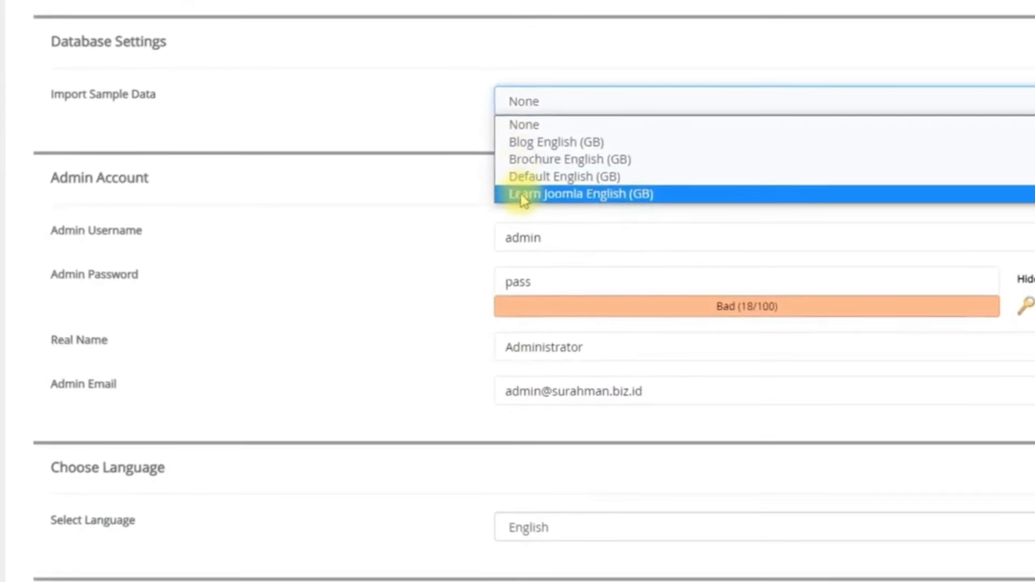
click(341, 115)
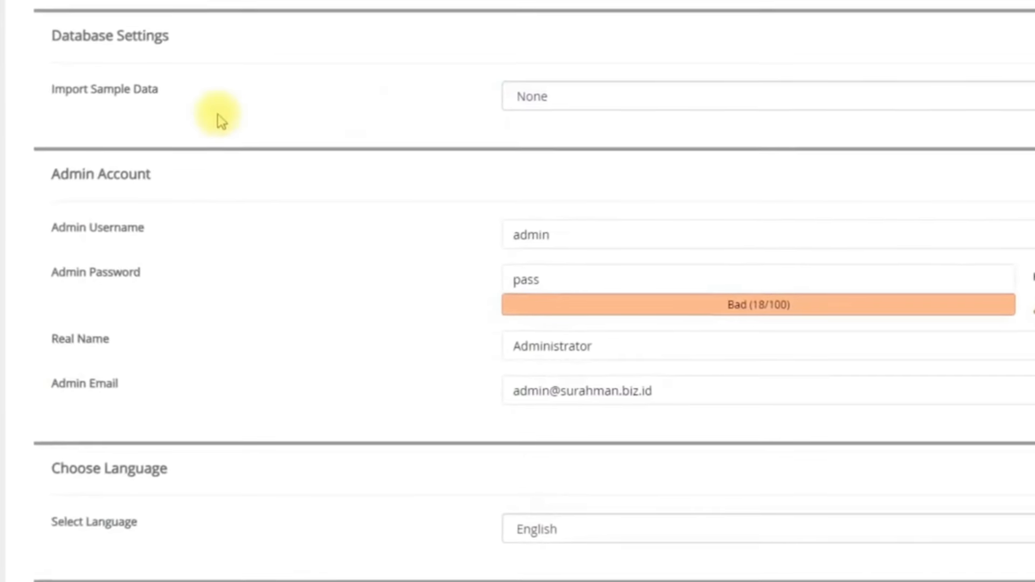
click(535, 96)
click(538, 111)
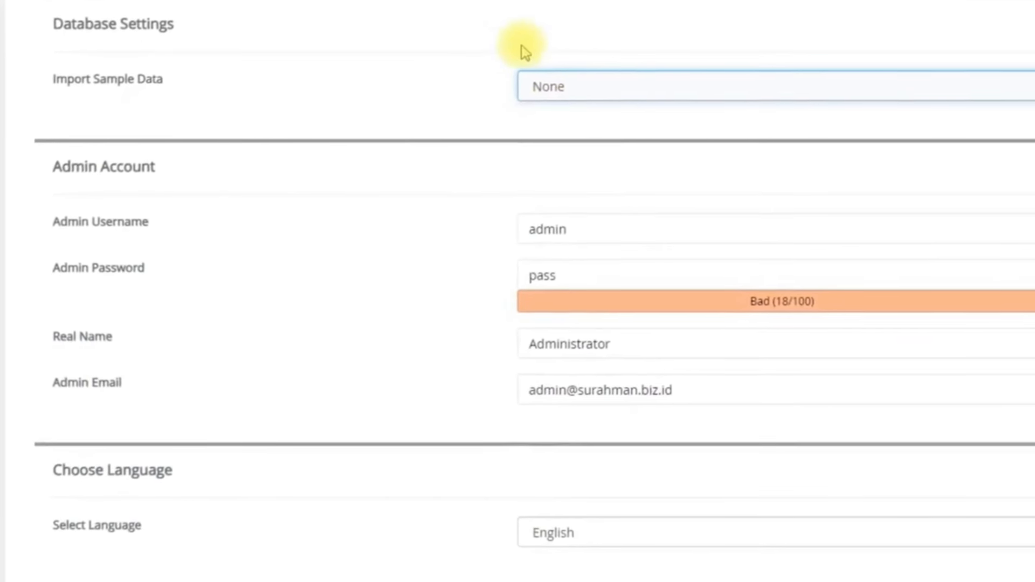
scroll(564, 158, up, 3)
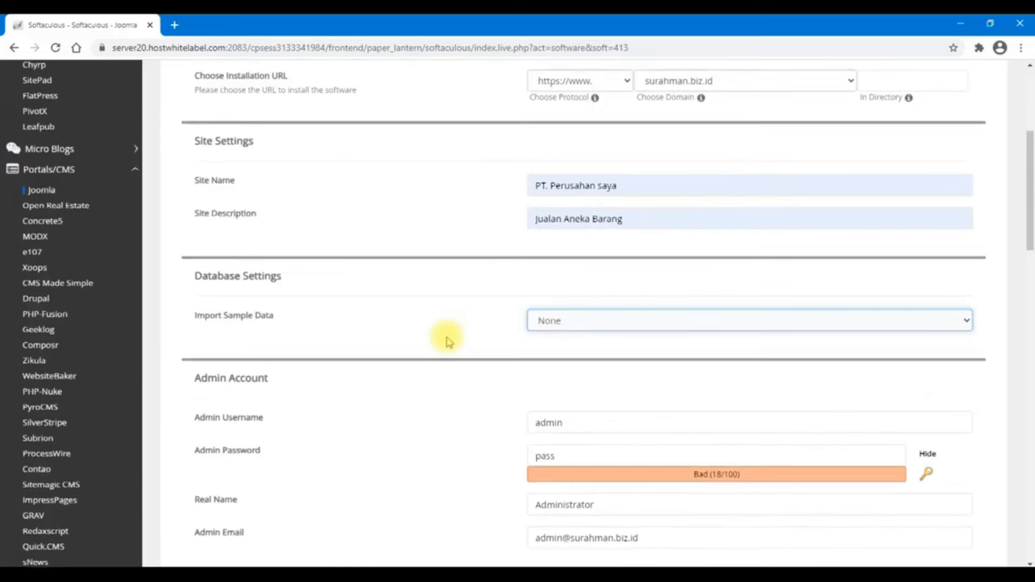
scroll(436, 283, down, 3)
click(596, 233)
click(585, 203)
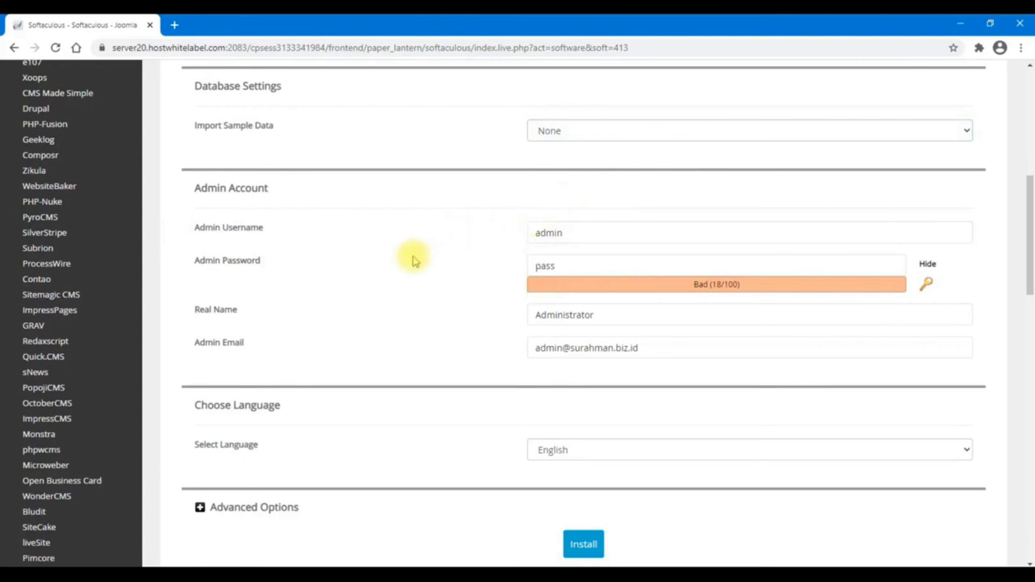
Enter a new admin password and change the admin Real Name to 'Nama Anda'
click(574, 268)
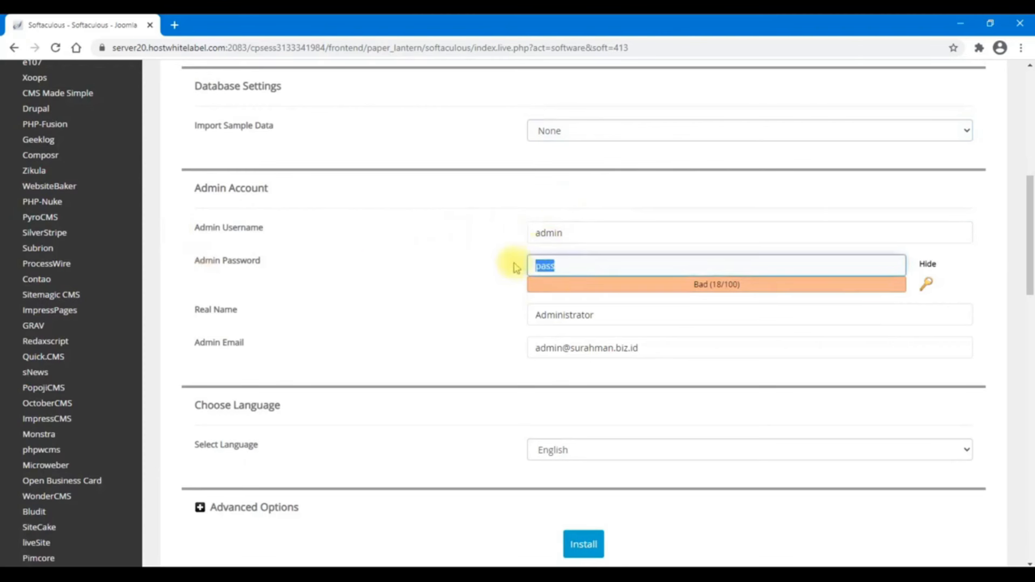
text(12334)
text(1234)
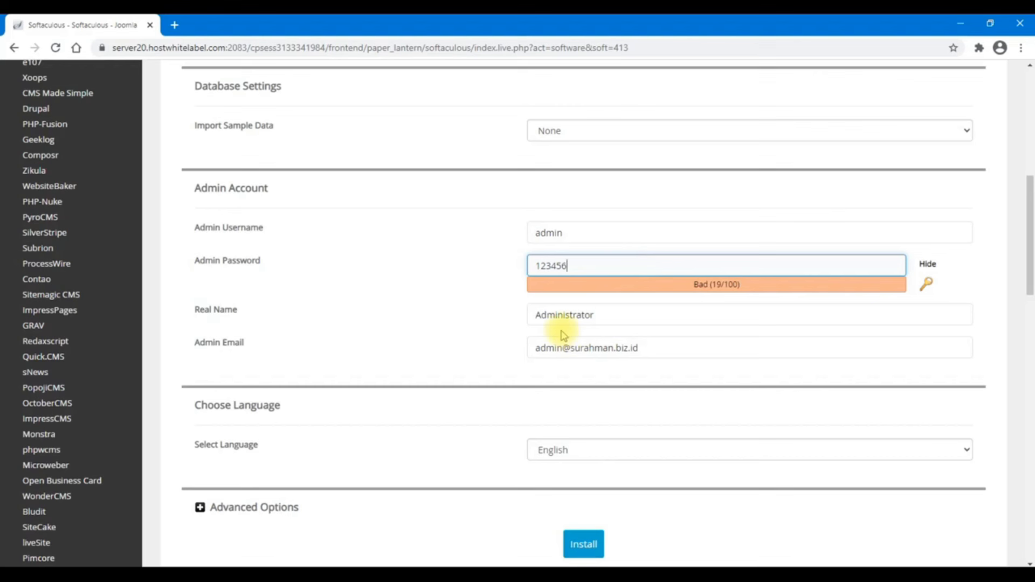
drag(613, 313, 482, 315)
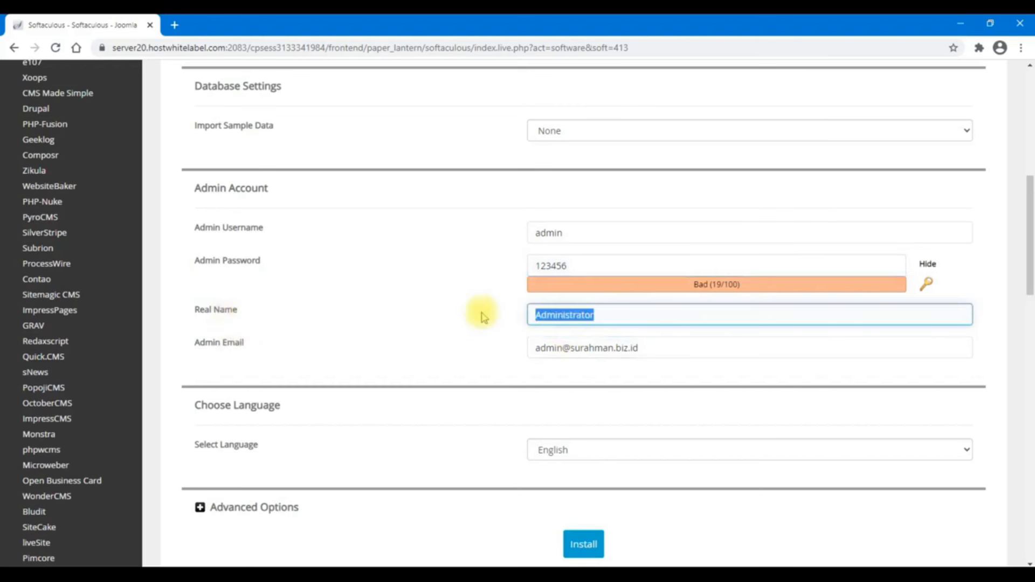
text(Nama Anda)
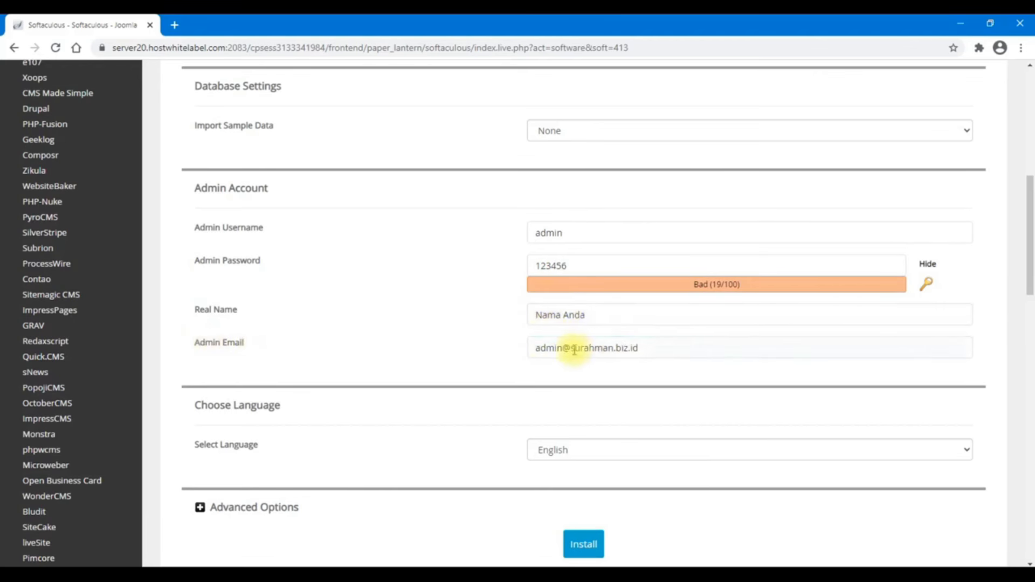
scroll(499, 351, down, 3)
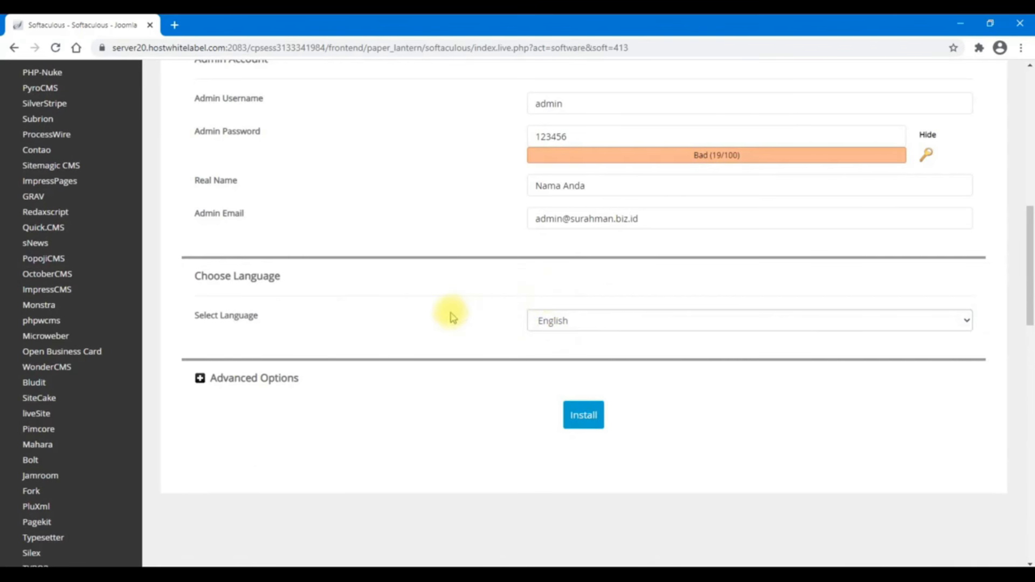
Under Advanced Options, set database name 9bny and table prefix josvw_56ghy7
click(276, 385)
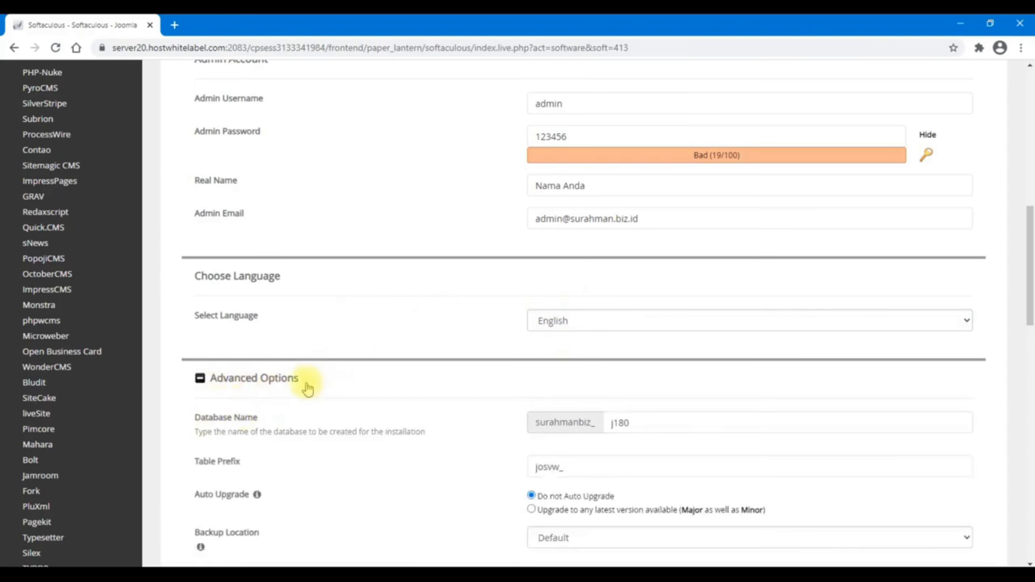
scroll(469, 387, down, 1)
click(637, 428)
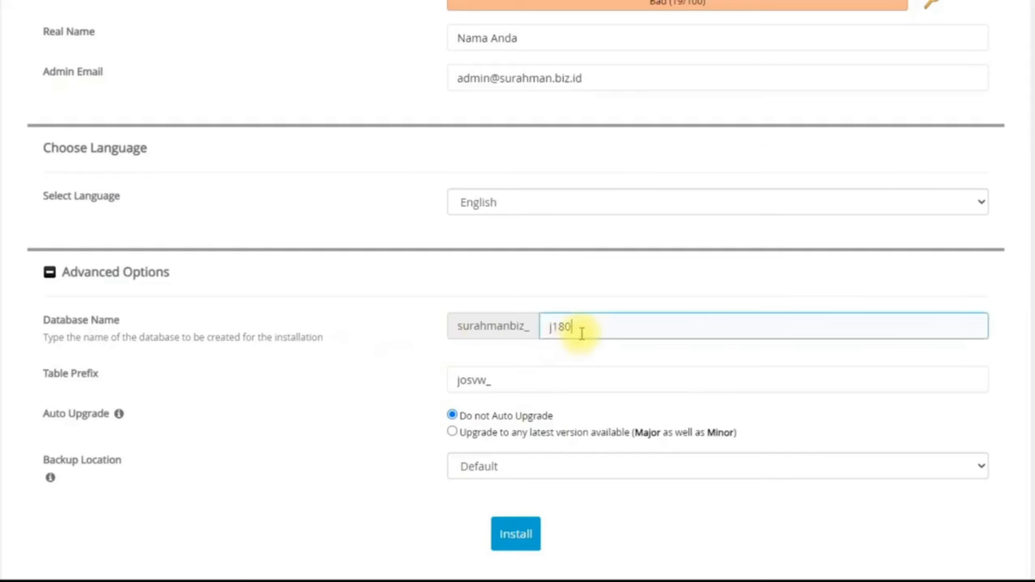
drag(581, 333, 545, 326)
key(BackSpace)
text(9bny)
click(518, 391)
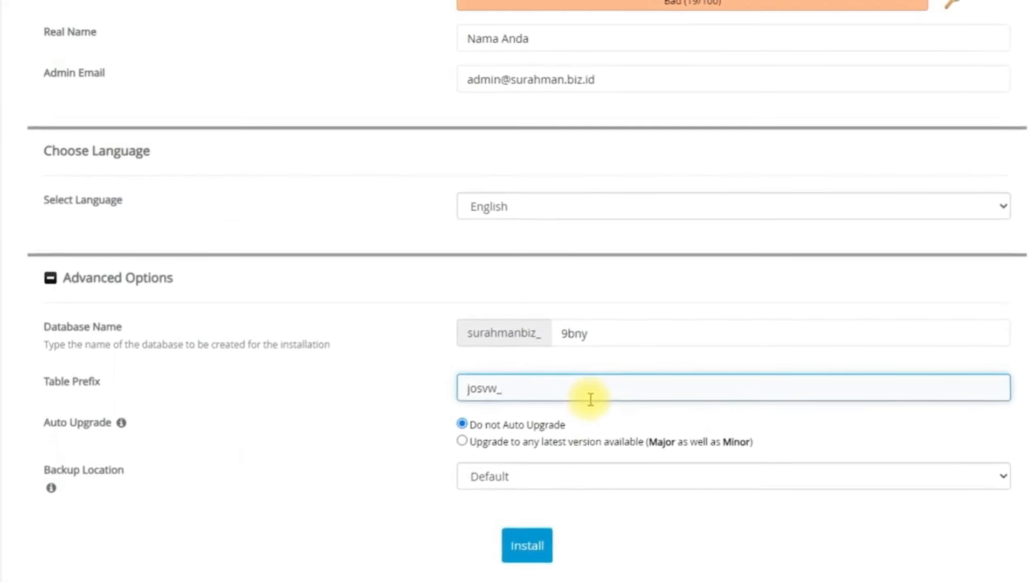
text(56ghy)
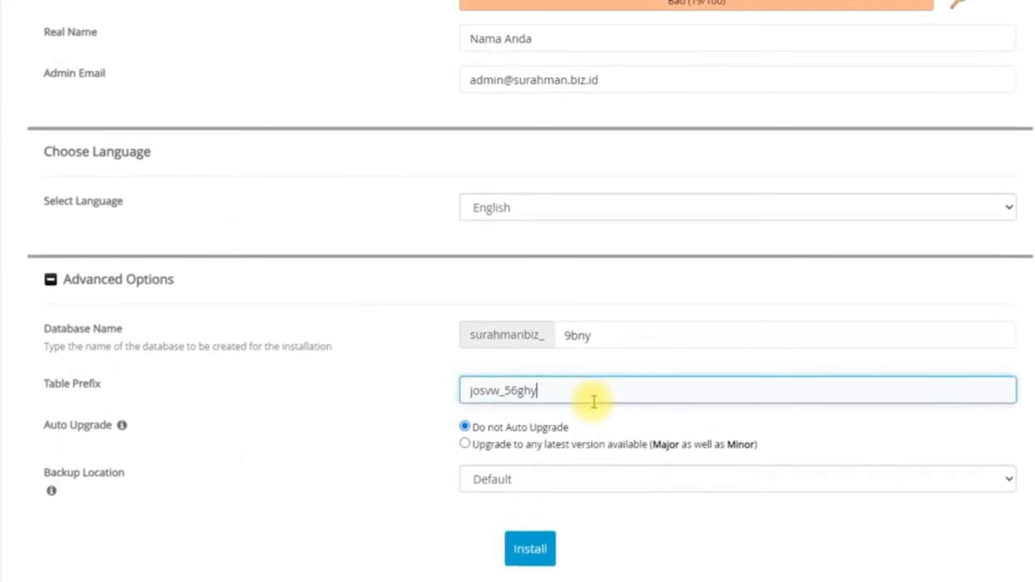
text(7)
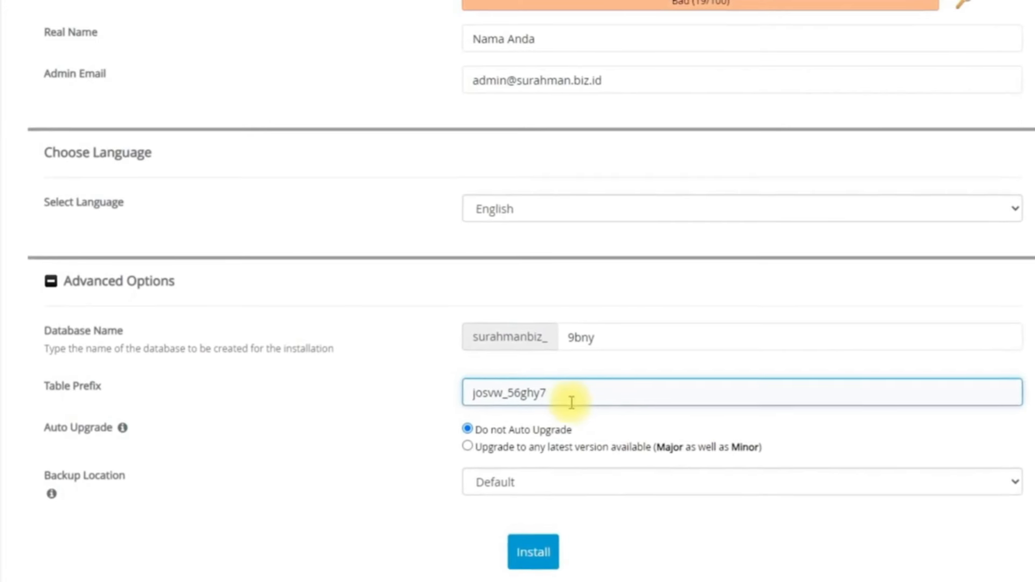
scroll(571, 402, down, 5)
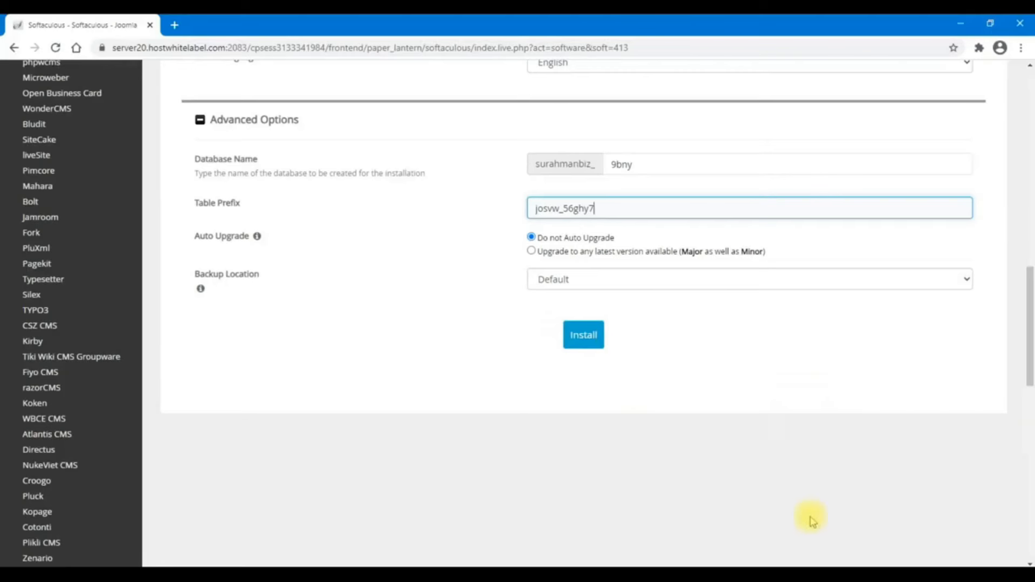
Install Joomla and open the new PT. Perusahan saya site at surahman.biz.id in a new tab
click(594, 346)
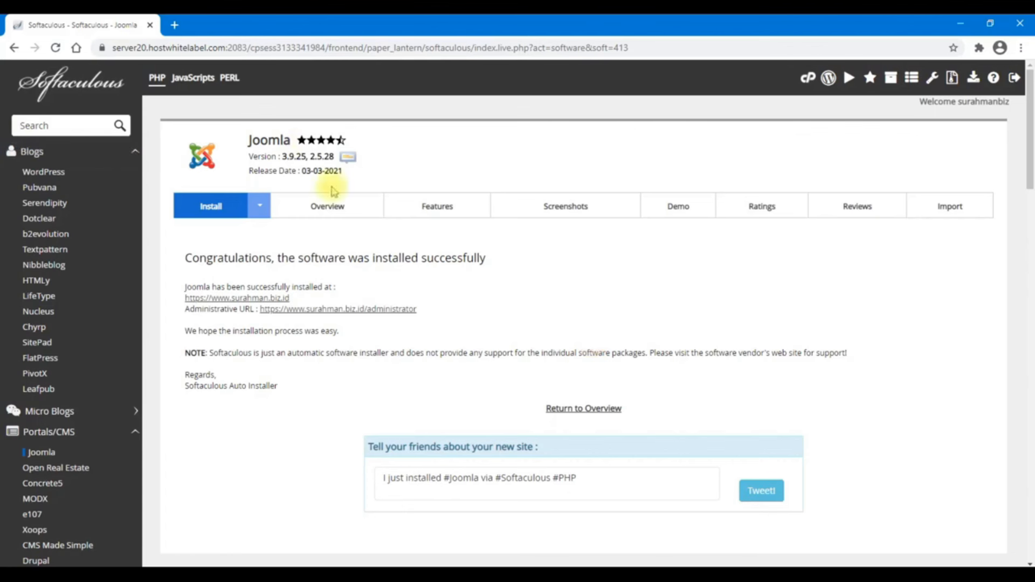
click(212, 298)
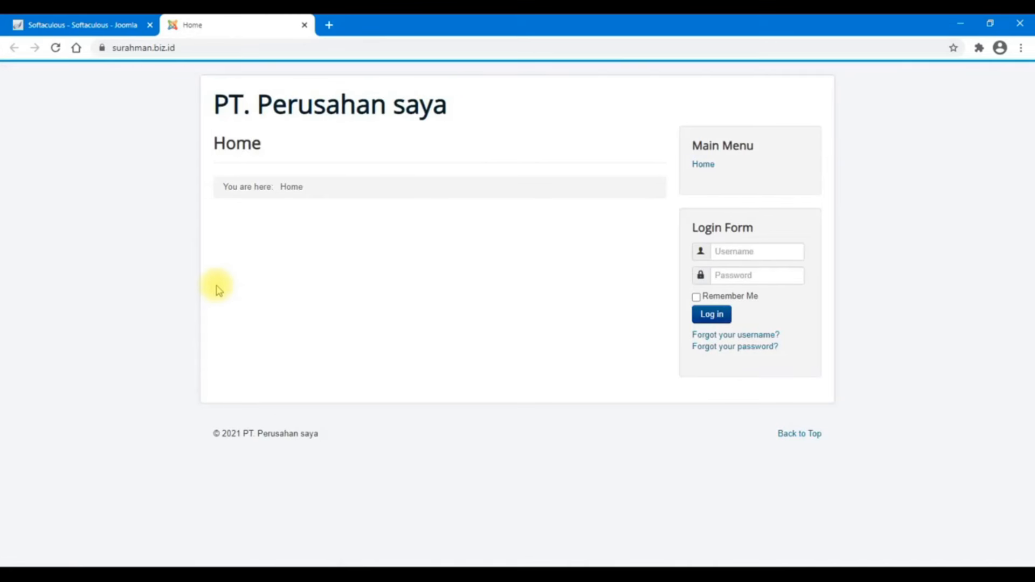
Go to the site's /administrator login page
click(243, 42)
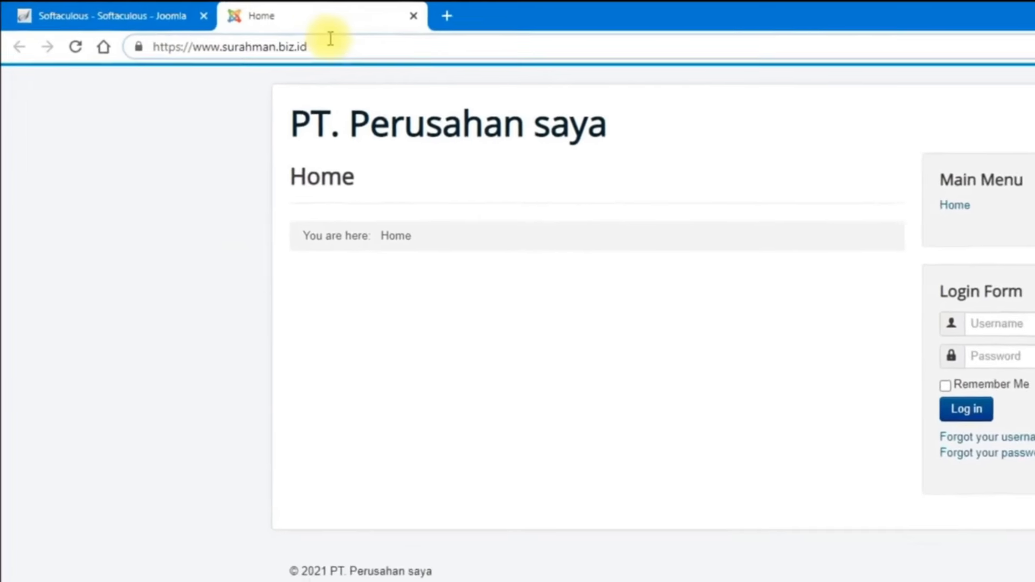
text(/adm)
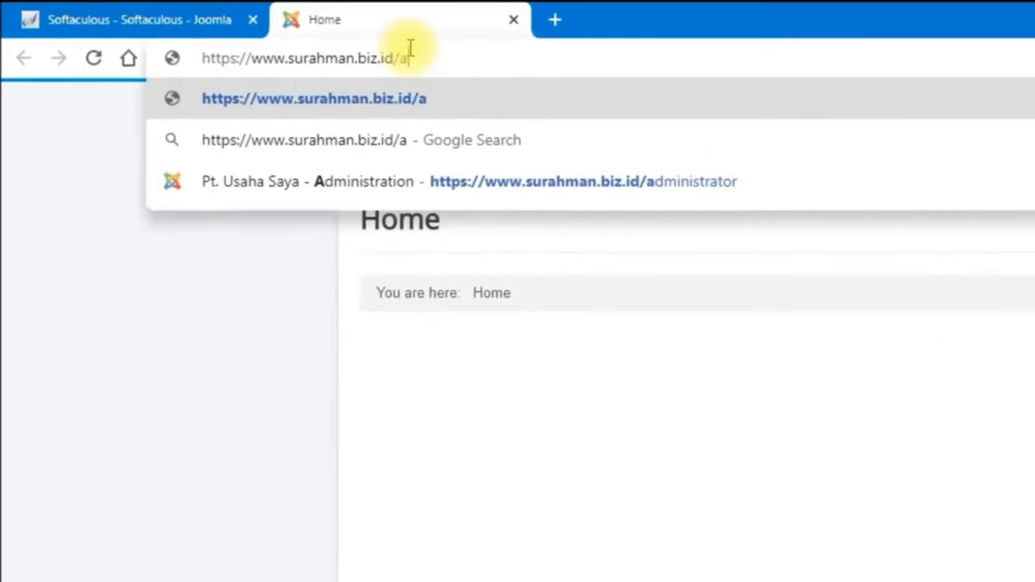
text(inis)
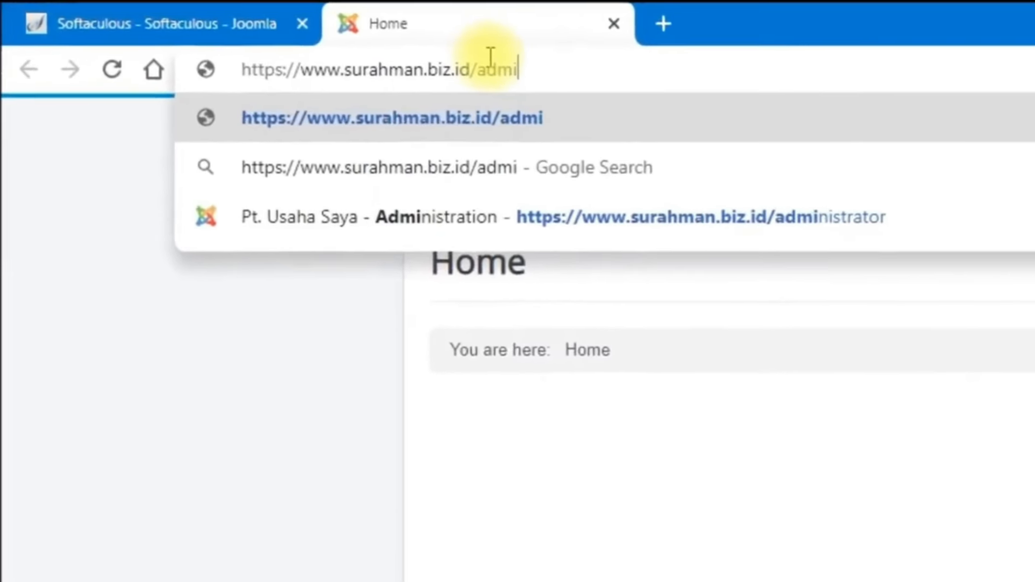
text(trator)
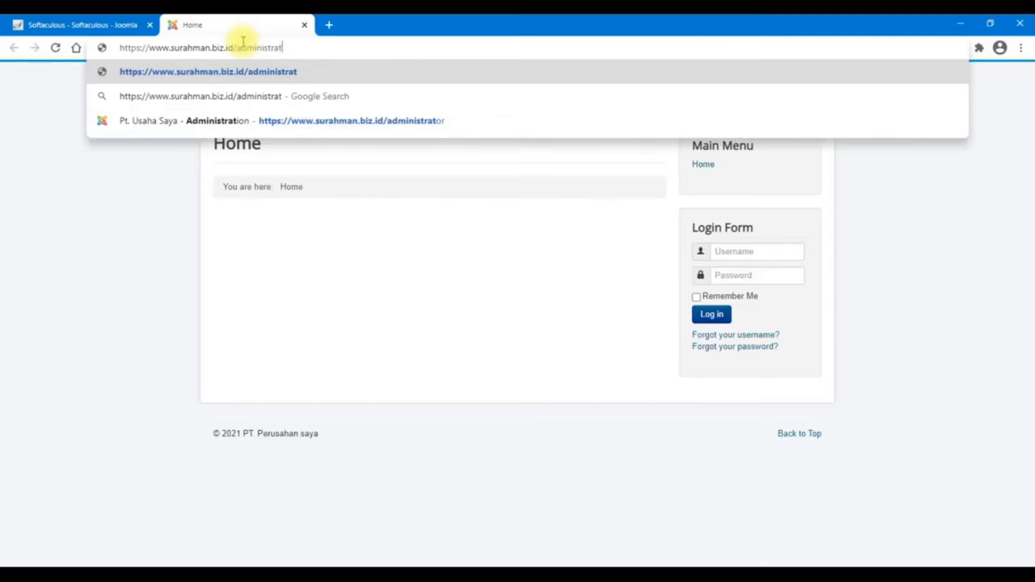
key(Return)
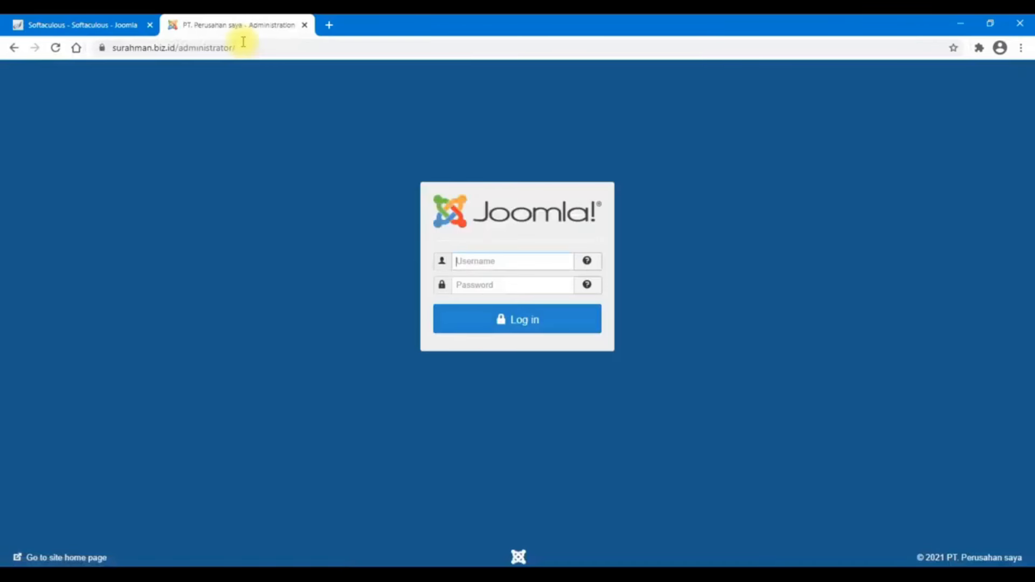
Log in to the Joomla administrator as admin with the account password
text(admin)
key(Tab)
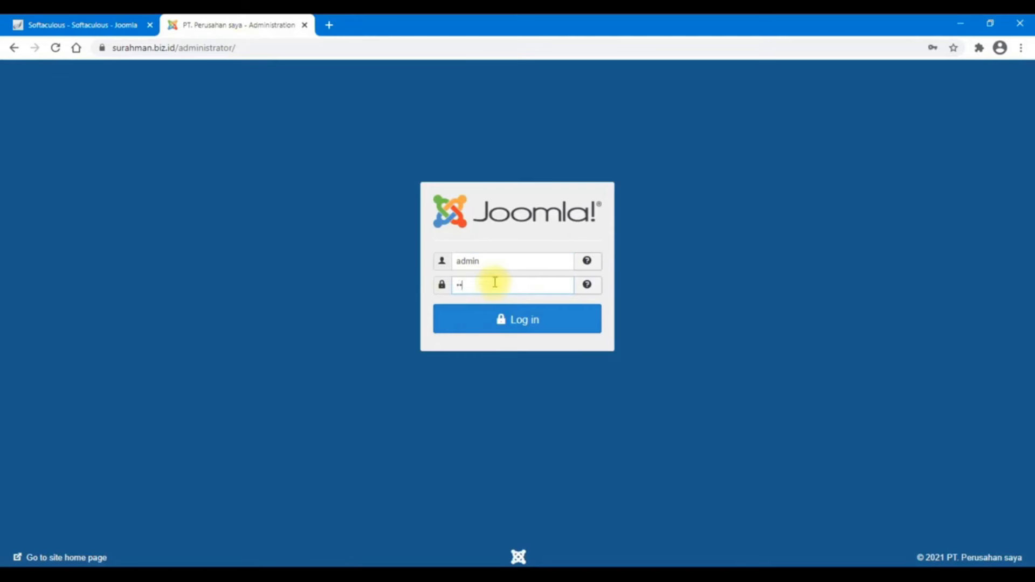
double_click(536, 295)
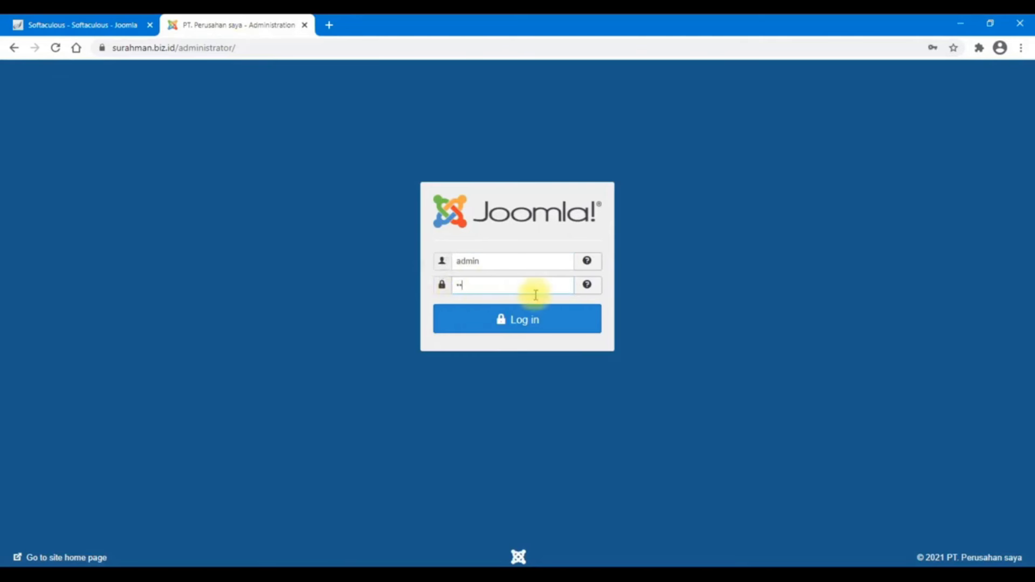
text(1)
click(535, 323)
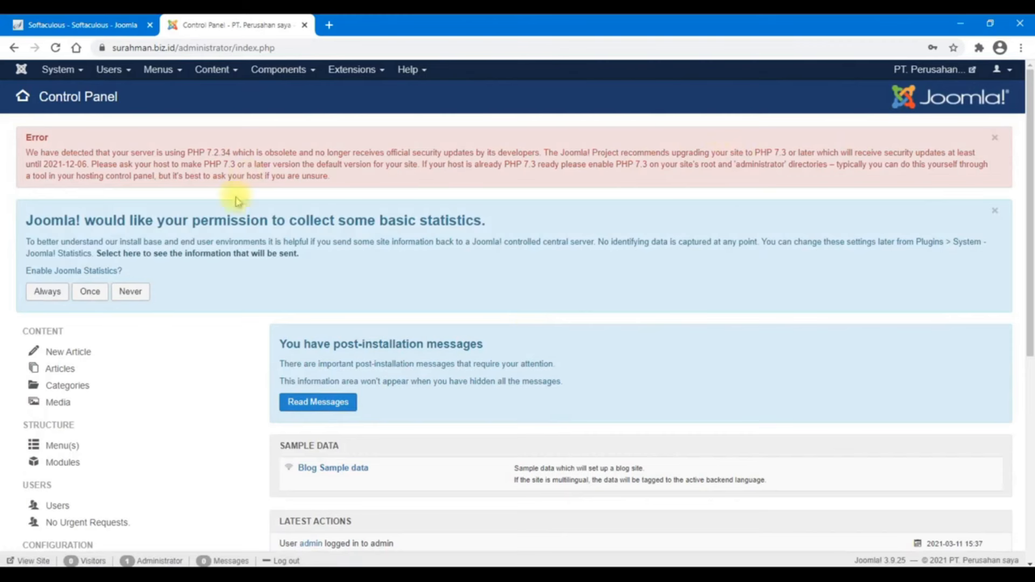
scroll(719, 428, down, 2)
scroll(719, 427, down, 2)
scroll(719, 426, up, 4)
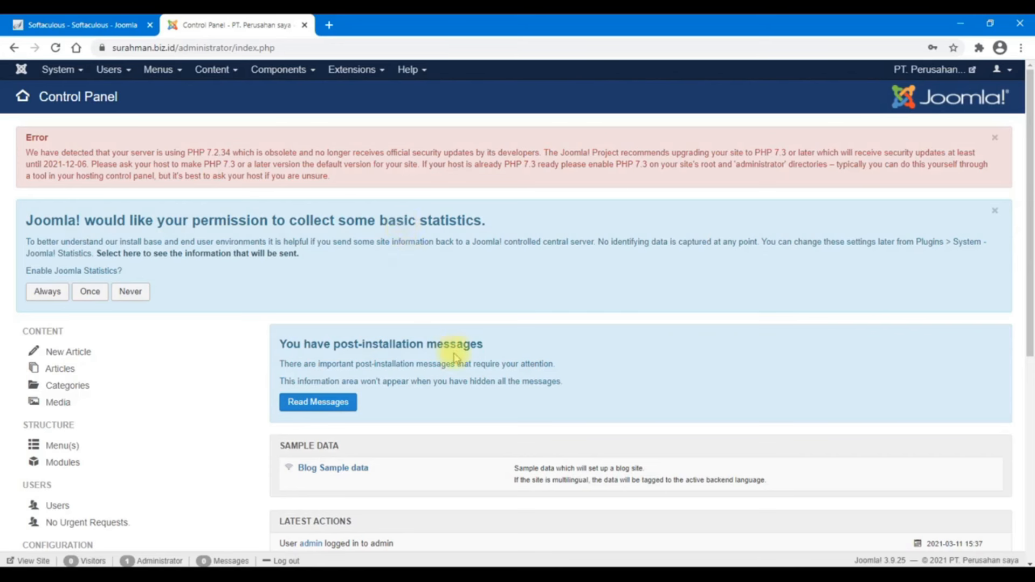
scroll(456, 357, down, 6)
scroll(458, 331, up, 1)
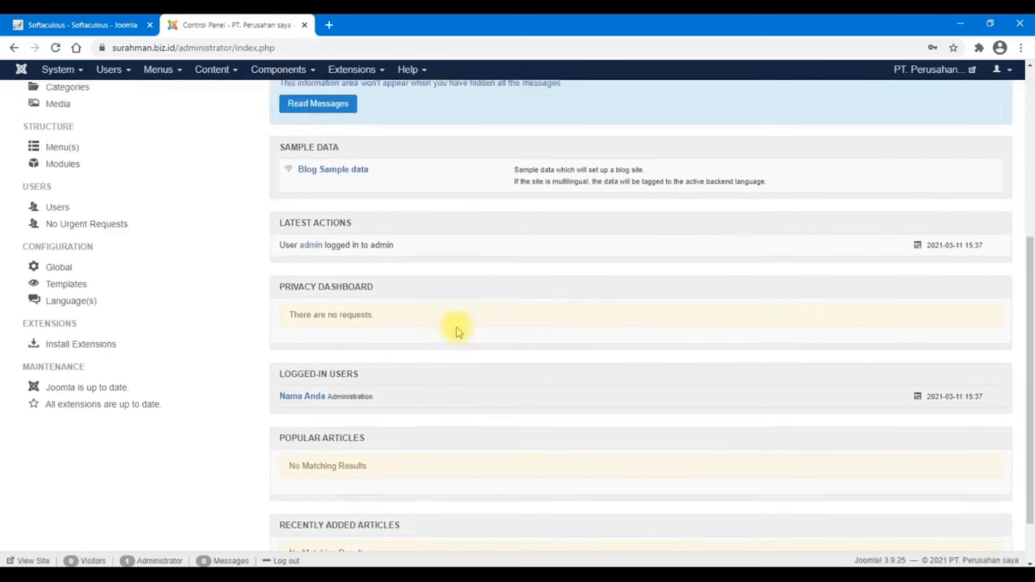
scroll(458, 331, up, 1)
scroll(458, 330, up, 5)
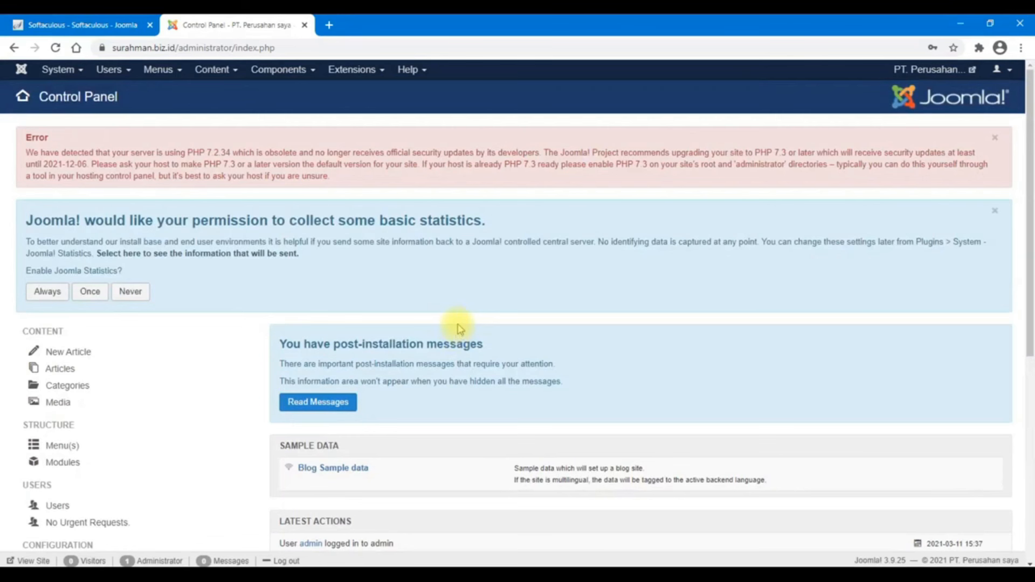